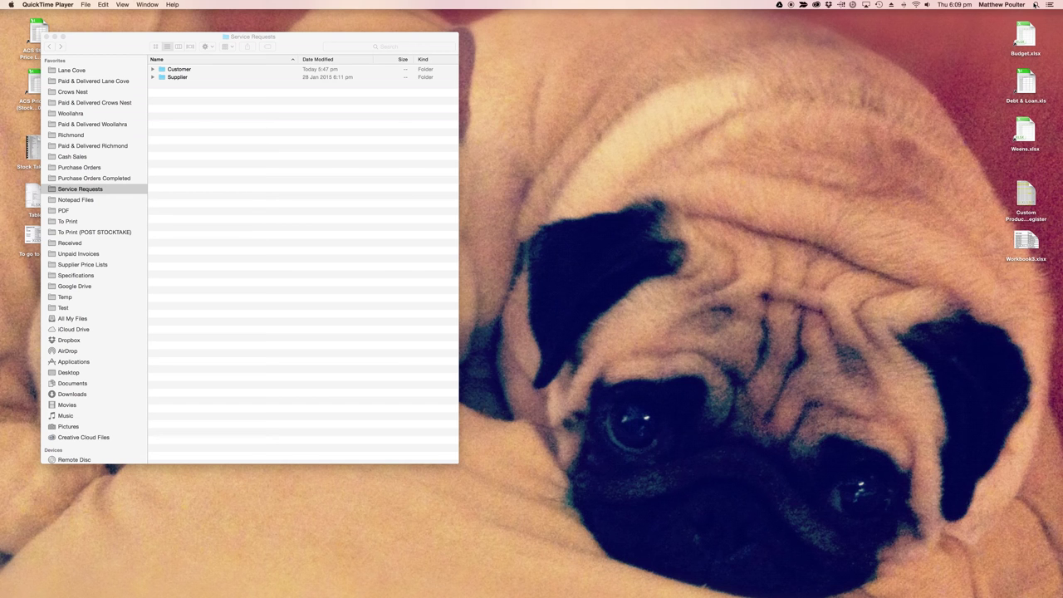
- Switch to Outlook, place its window beside the Service Requests folder and show the drafts stored On My Computer
{"action": "mouse_move", "coordinate": [604, 591]}
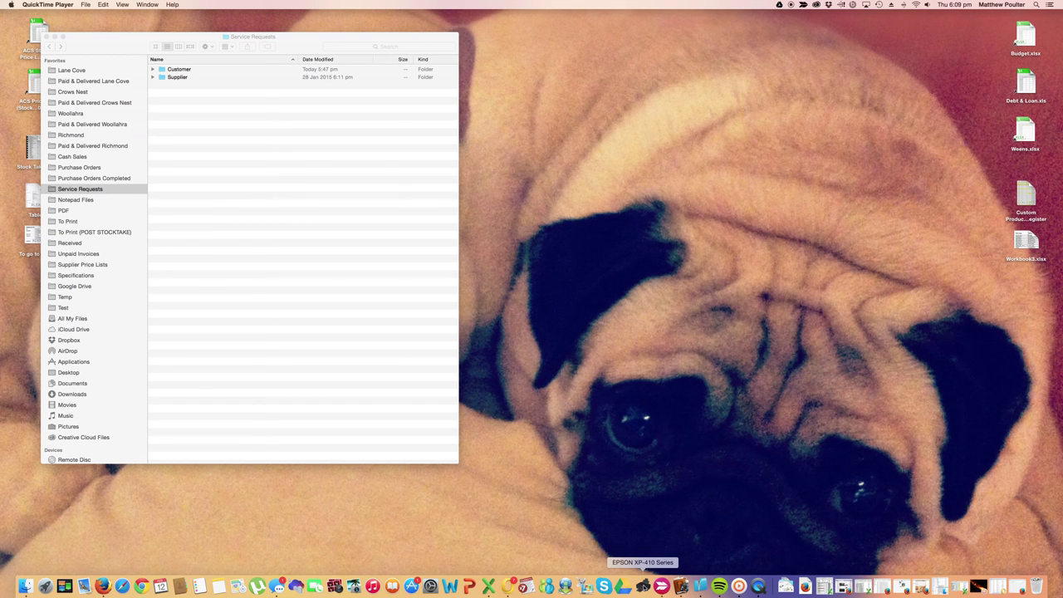
{"action": "left_click", "coordinate": [510, 585]}
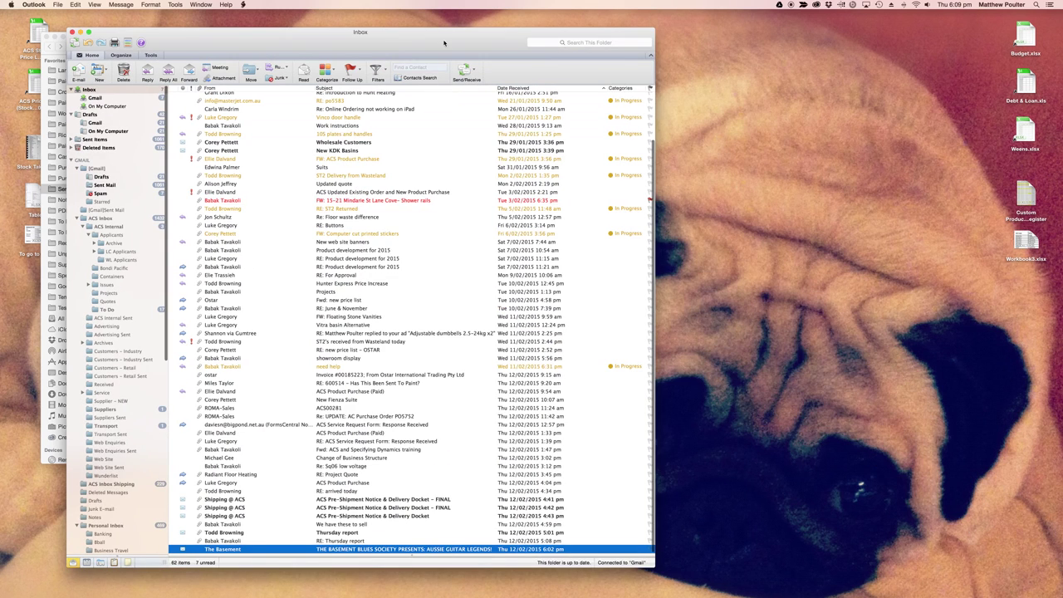
{"action": "left_click_drag", "start_coordinate": [443, 42], "coordinate": [745, 40]}
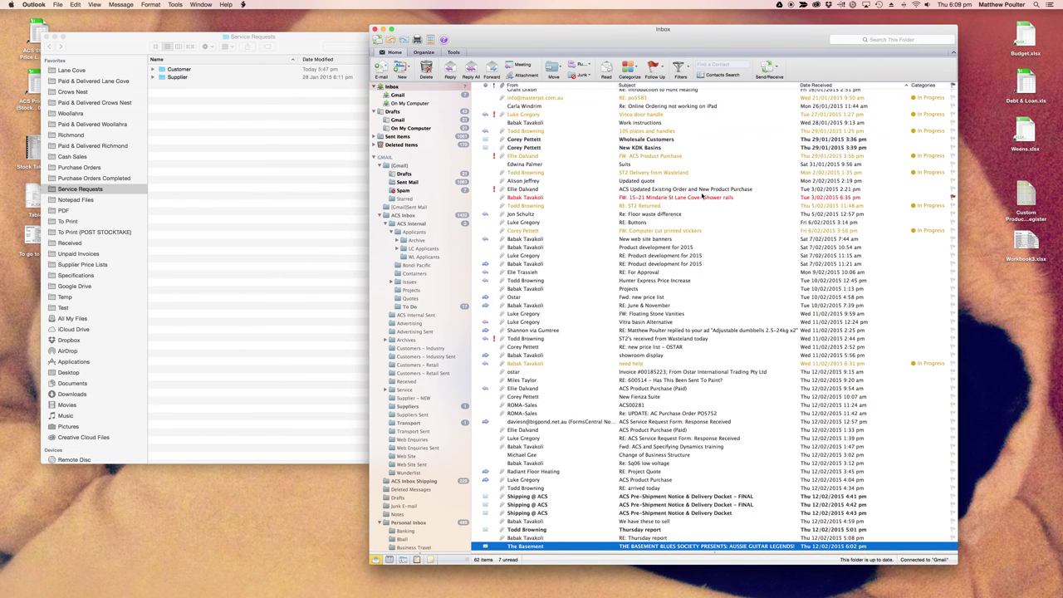
{"action": "scroll", "coordinate": [420, 133], "scroll_direction": "up", "scroll_amount": 3}
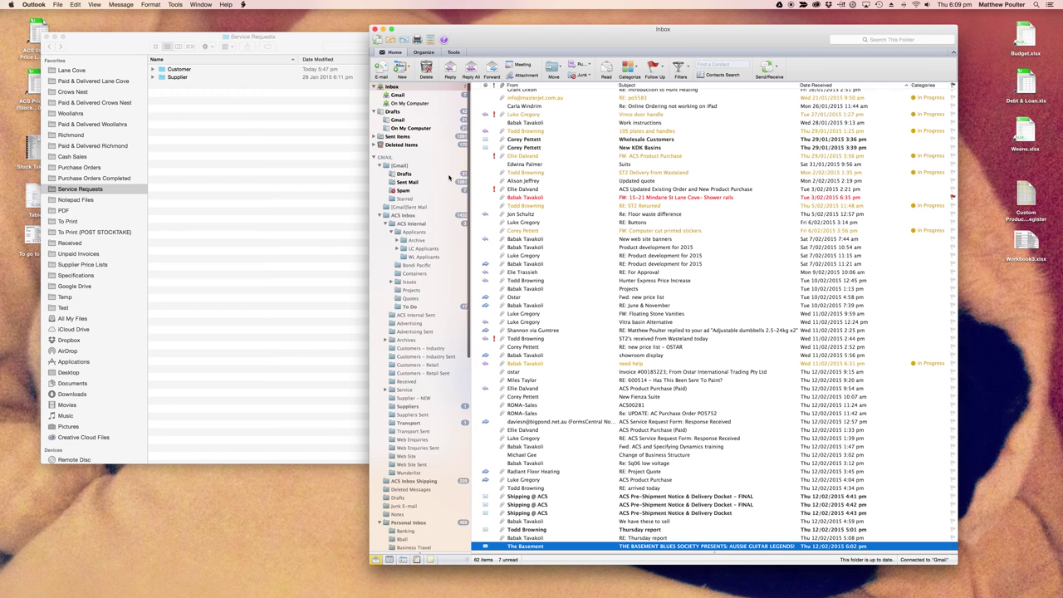
{"action": "left_click", "coordinate": [418, 129]}
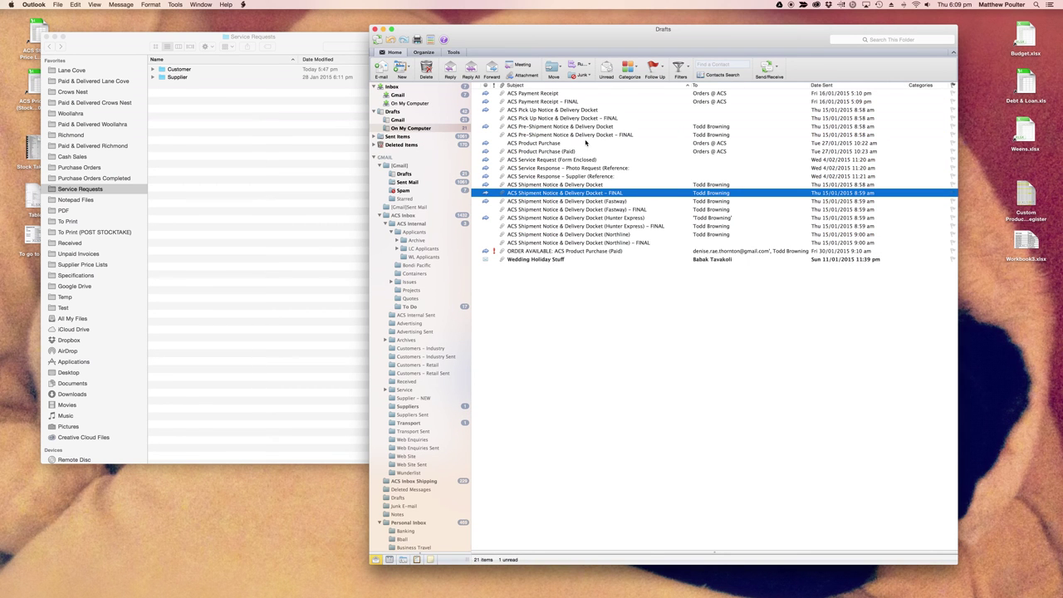
- Create a forward of the "ACS Service Request (Form Enclosed)" draft
{"action": "left_click", "coordinate": [576, 160]}
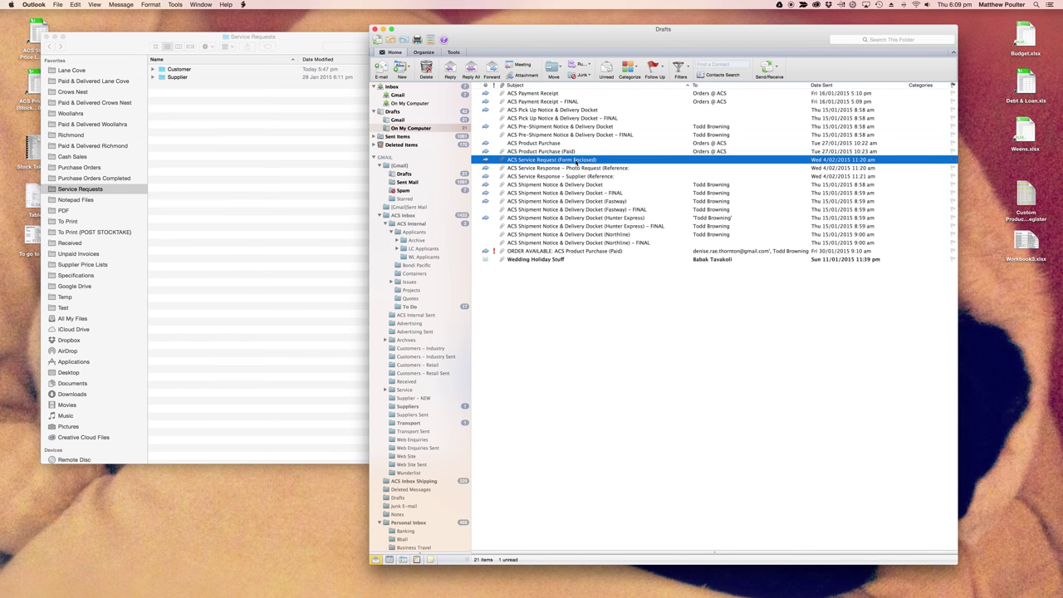
{"action": "key", "text": "Down"}
{"action": "key", "text": "Down"}
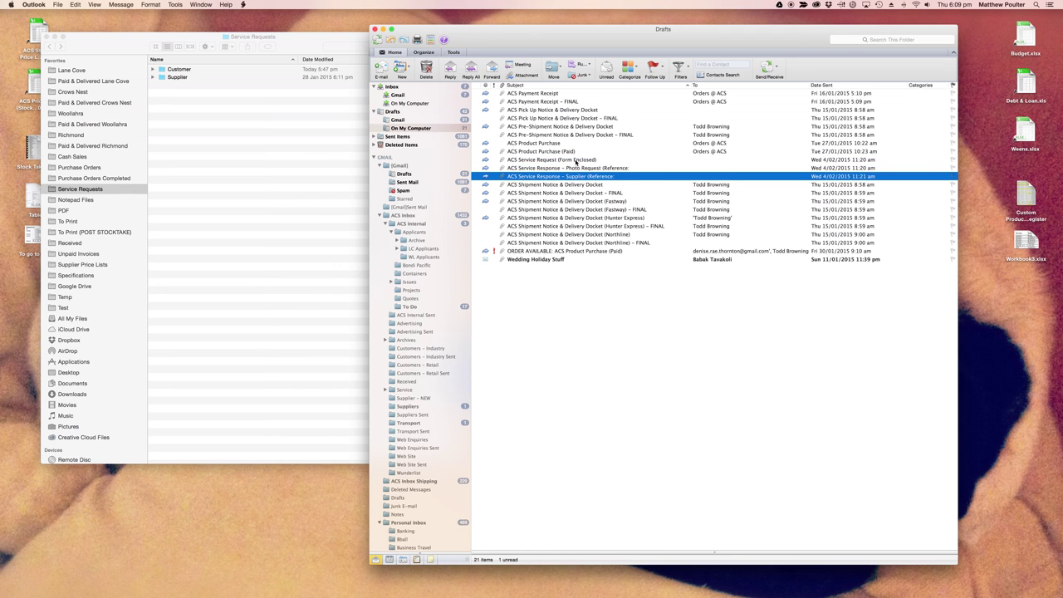
{"action": "key", "text": "Up"}
{"action": "key", "text": "Up"}
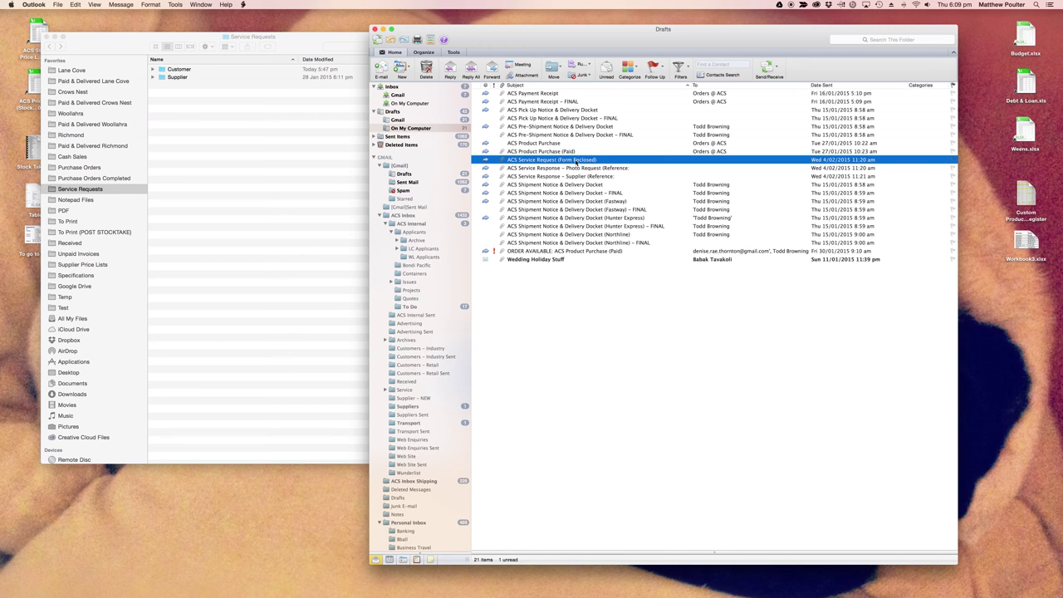
{"action": "key", "text": "super+j"}
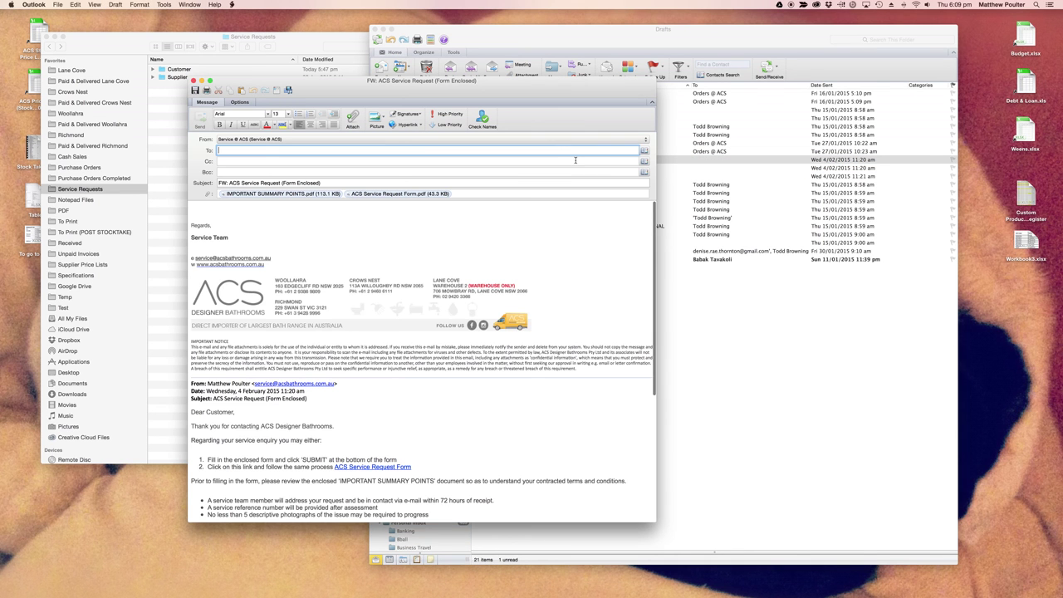
{"action": "left_click", "coordinate": [324, 384]}
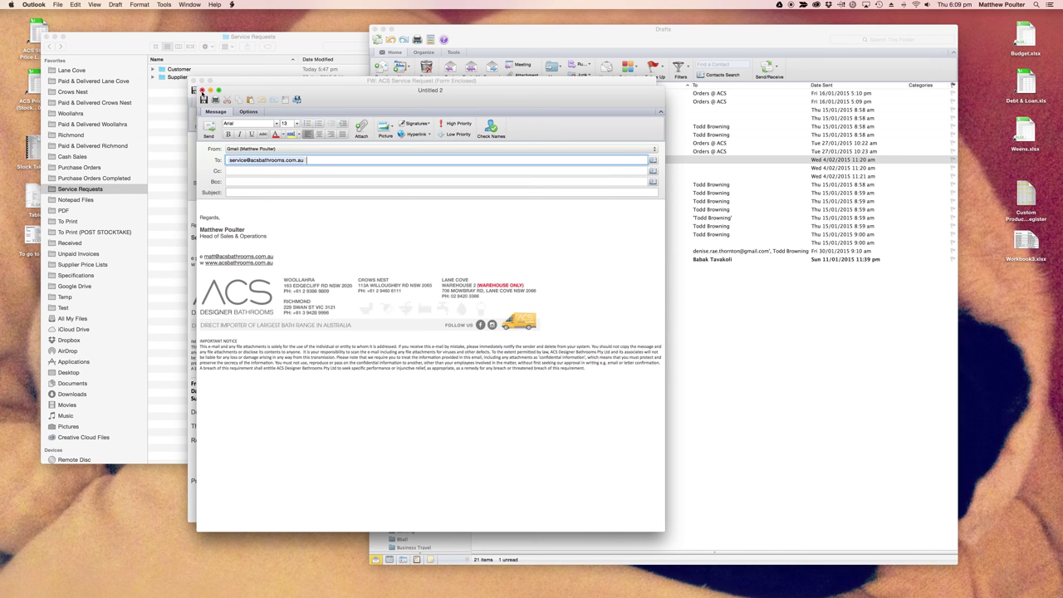
{"action": "left_click", "coordinate": [202, 90]}
{"action": "left_click", "coordinate": [382, 150]}
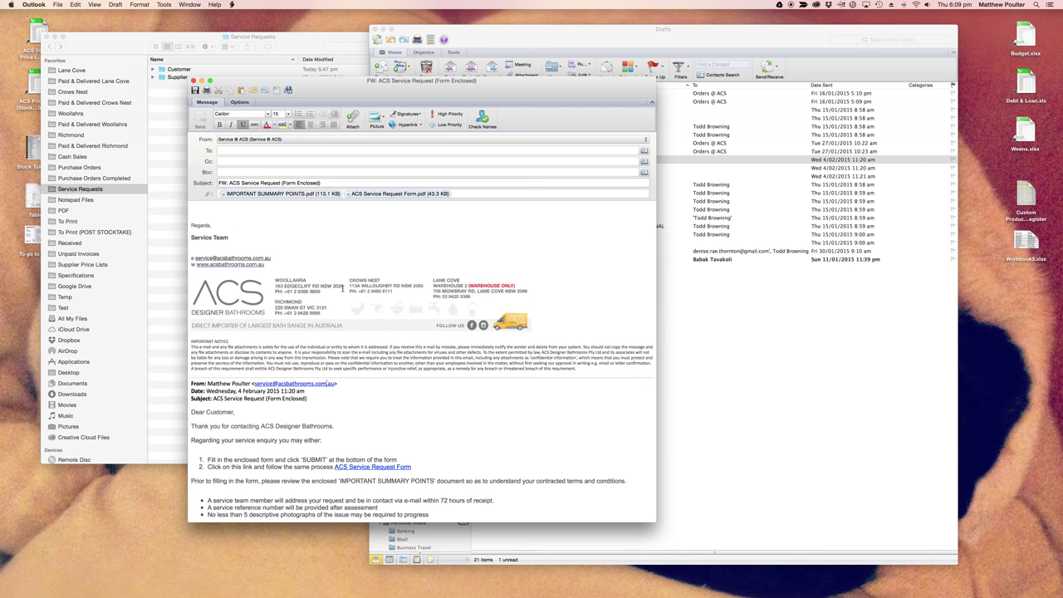
- Delete the signature and forwarding header above "Dear Customer" and remove the "FW:" prefix from the subject
{"action": "left_click_drag", "start_coordinate": [306, 398], "coordinate": [129, 173]}
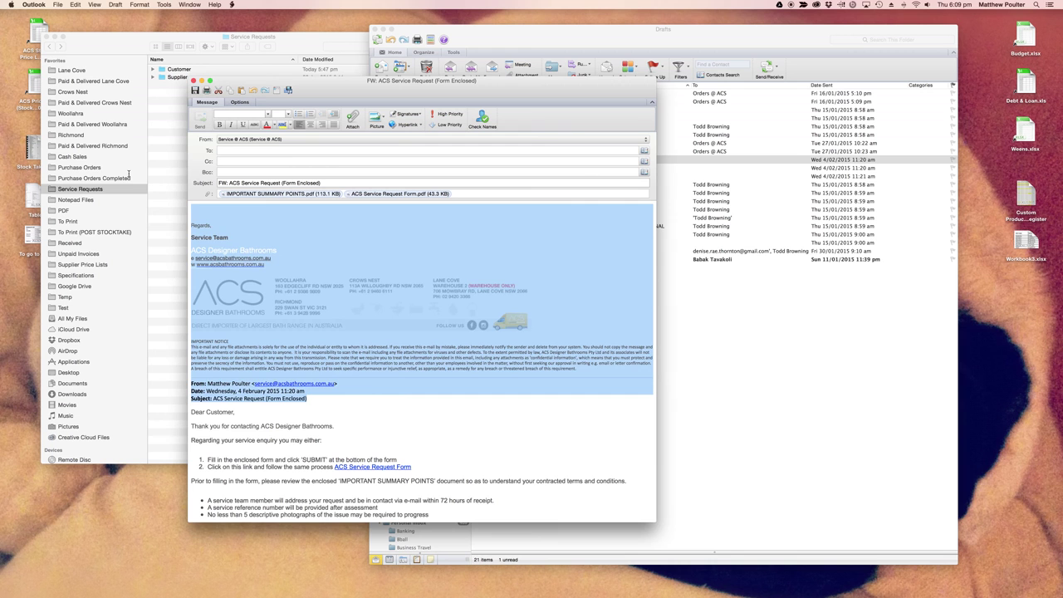
{"action": "key", "text": "BackSpace"}
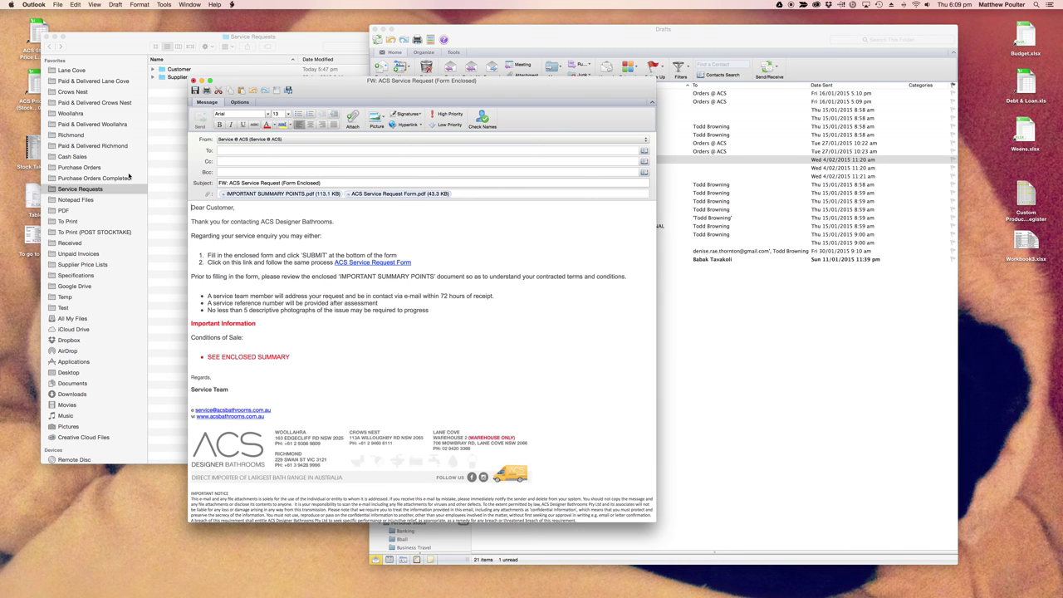
{"action": "left_click_drag", "start_coordinate": [230, 183], "coordinate": [201, 184]}
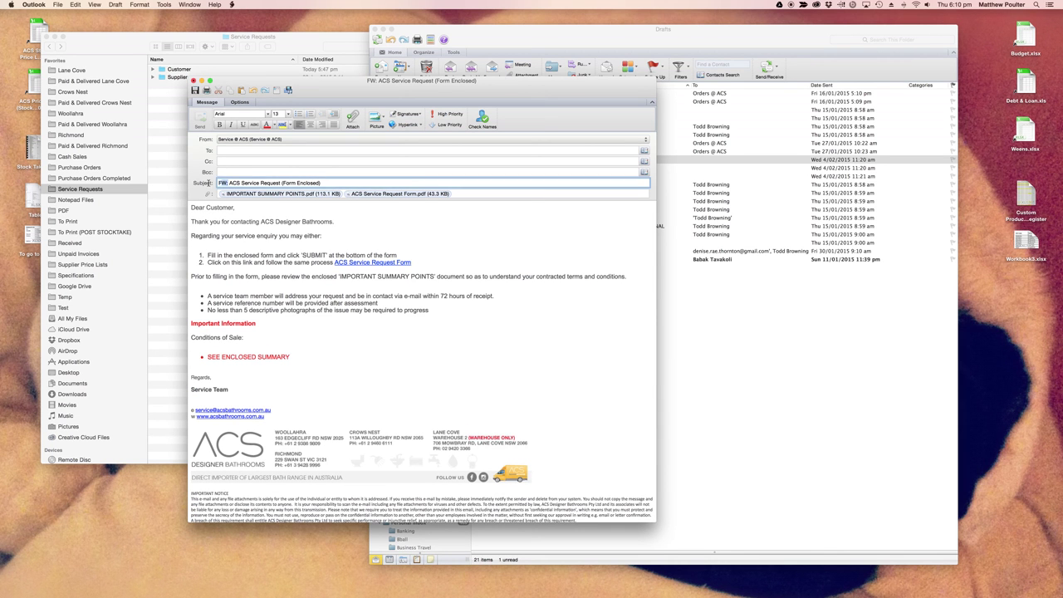
{"action": "key", "text": "BackSpace"}
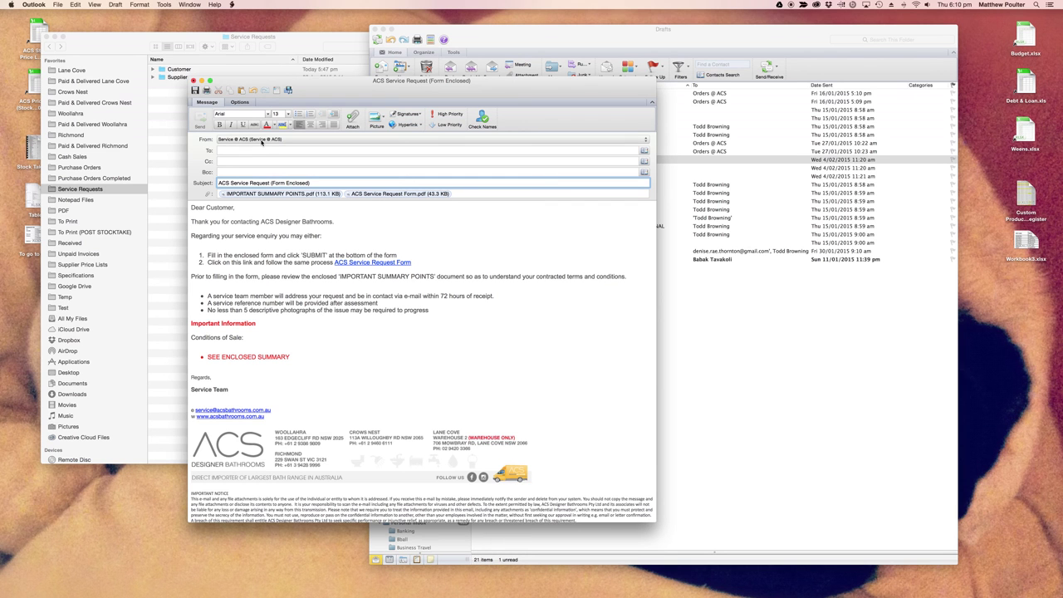
- Examine the attached ACS Service Request Form.pdf and its fillable fields, and close it
{"action": "left_click", "coordinate": [302, 194]}
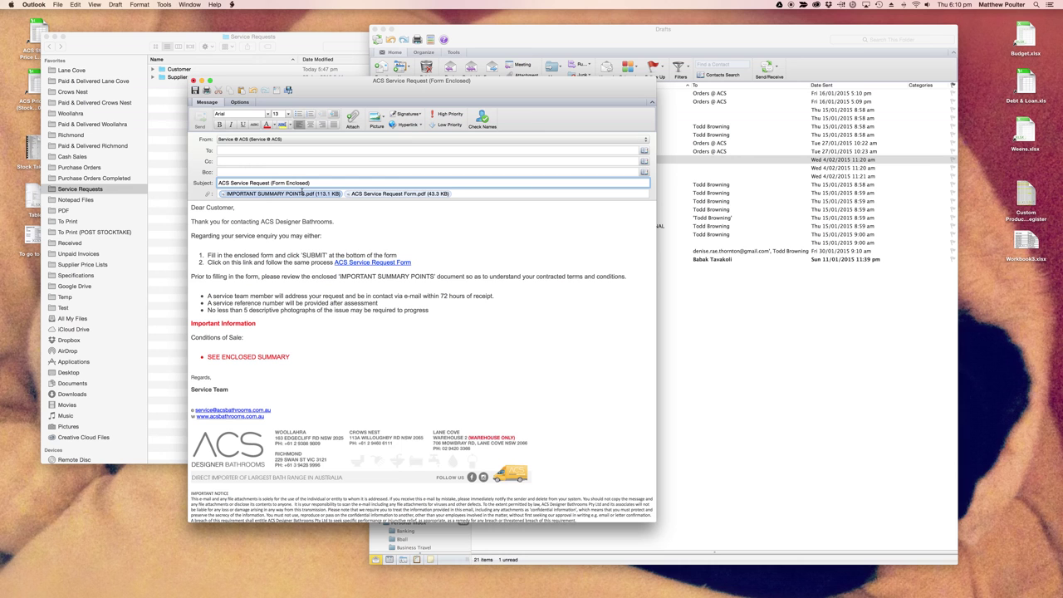
{"action": "left_click", "coordinate": [352, 193]}
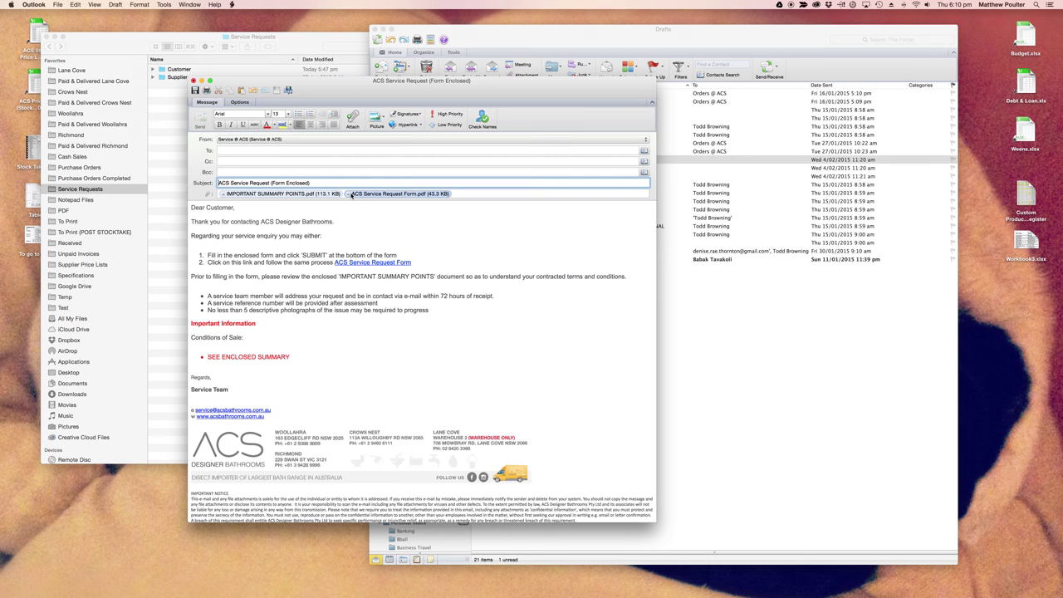
{"action": "left_click", "coordinate": [269, 219]}
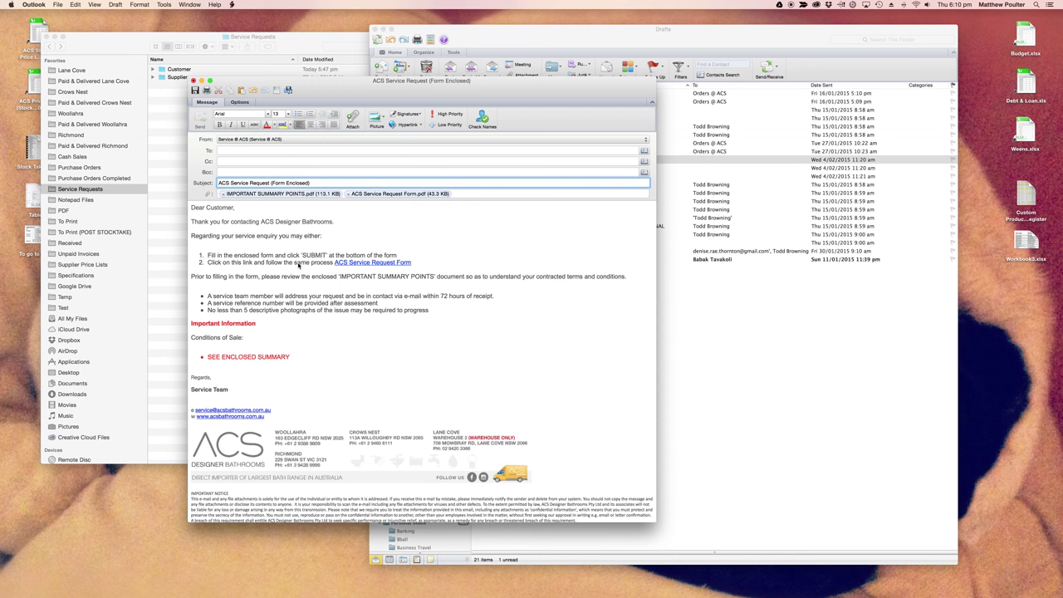
{"action": "double_click", "coordinate": [390, 193]}
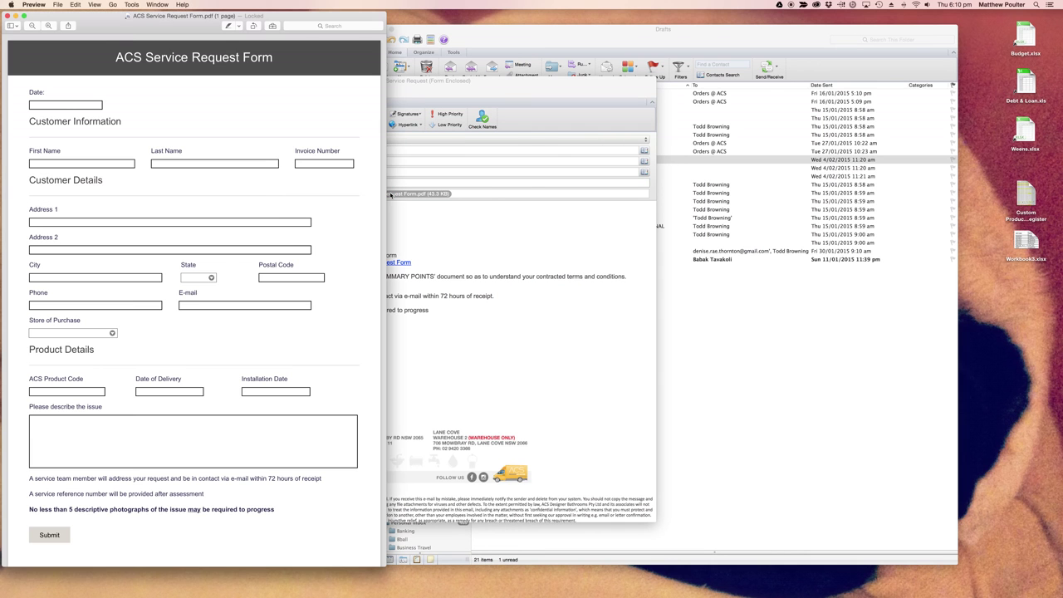
{"action": "left_click", "coordinate": [101, 165]}
{"action": "left_click", "coordinate": [101, 221]}
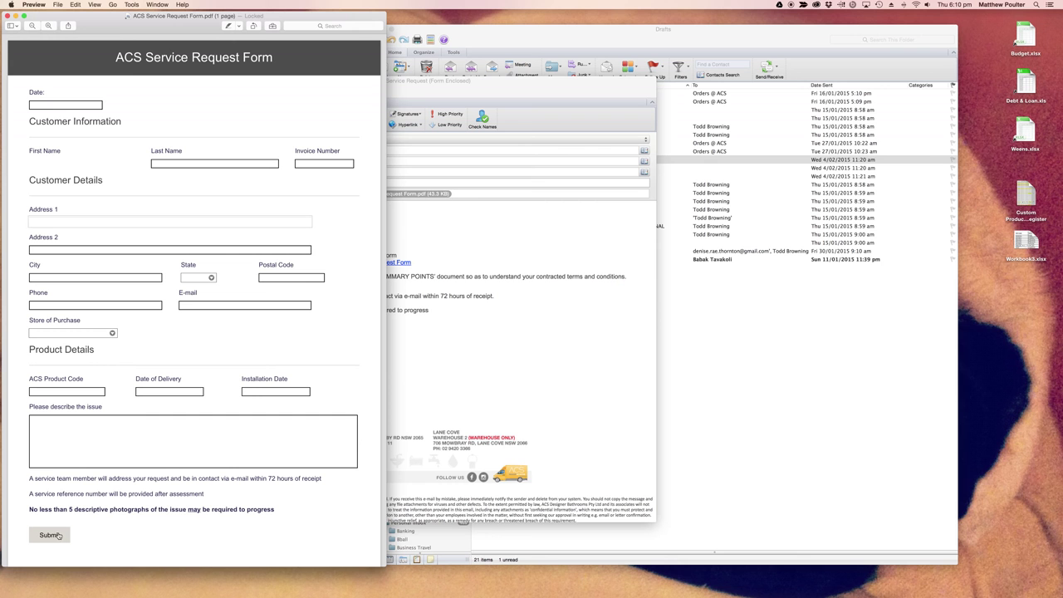
{"action": "left_click", "coordinate": [7, 15]}
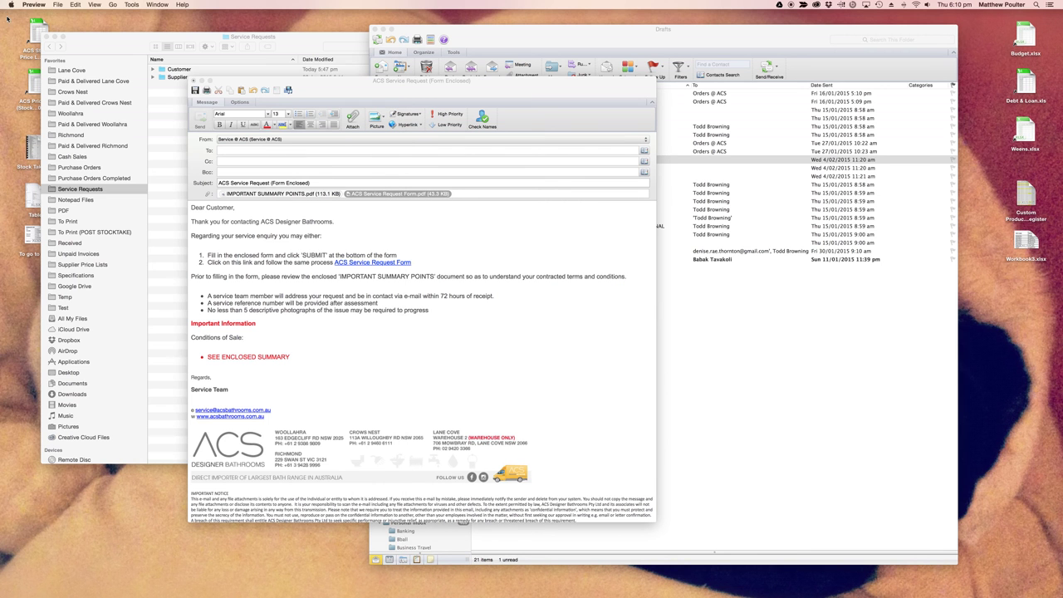
- Examine the linked online ACS Service Request Form and its Store of Purchase options, and close the page
{"action": "left_click", "coordinate": [399, 262]}
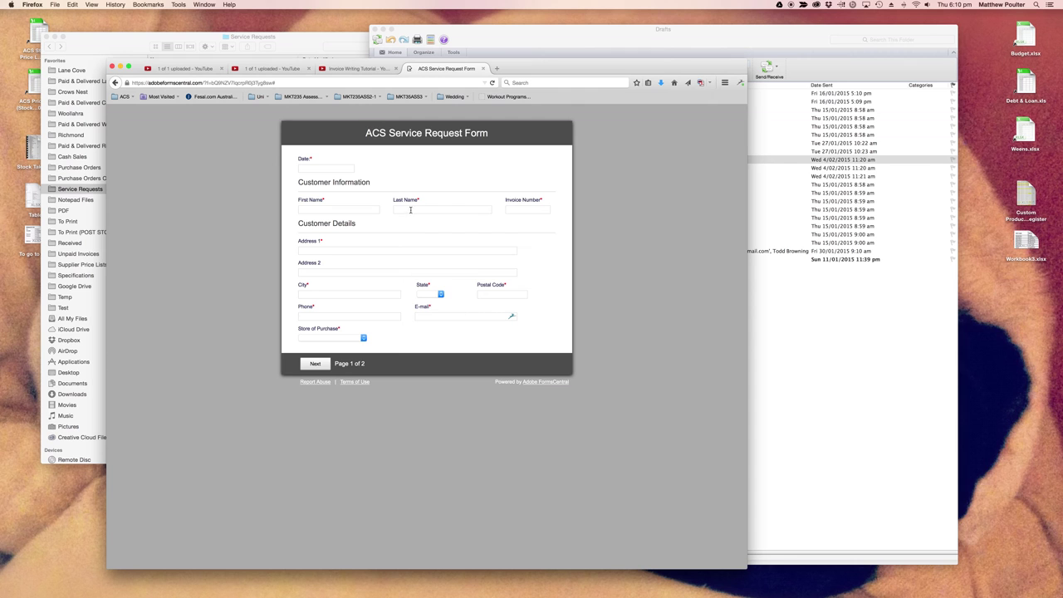
{"action": "left_click", "coordinate": [362, 338]}
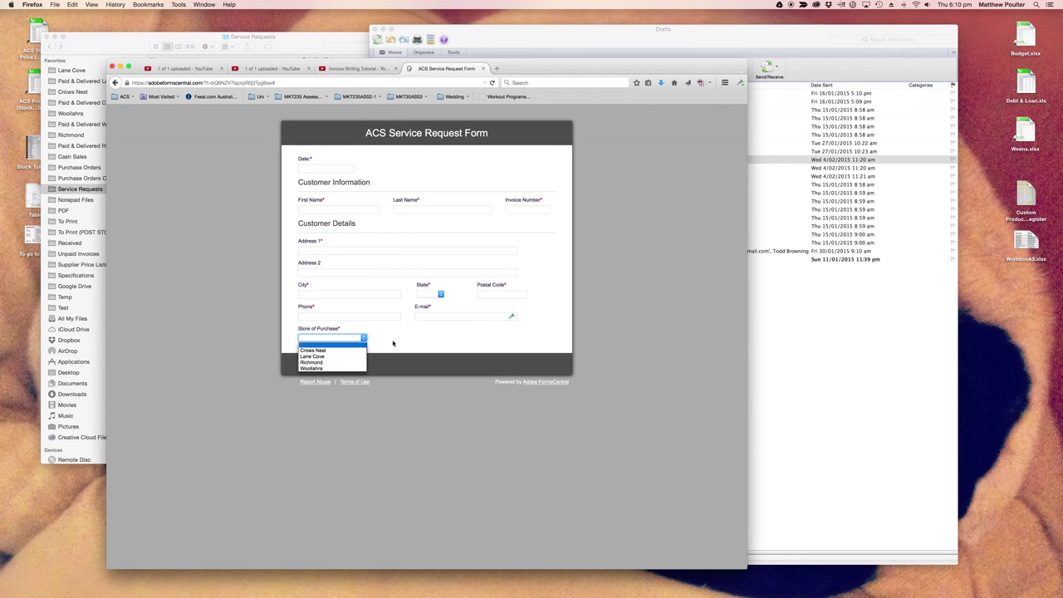
{"action": "left_click", "coordinate": [393, 343]}
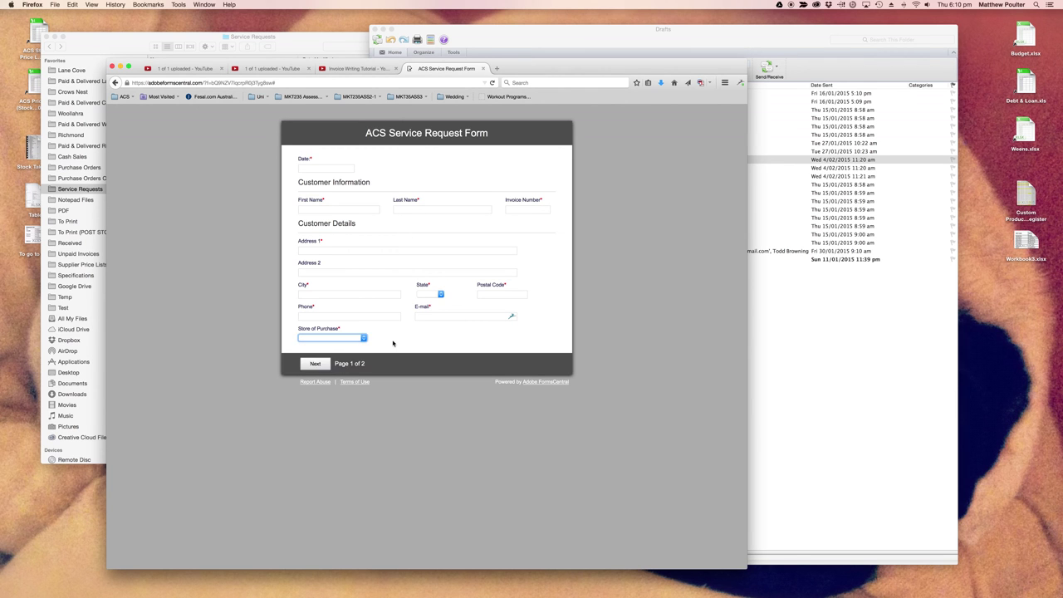
{"action": "left_click", "coordinate": [481, 69]}
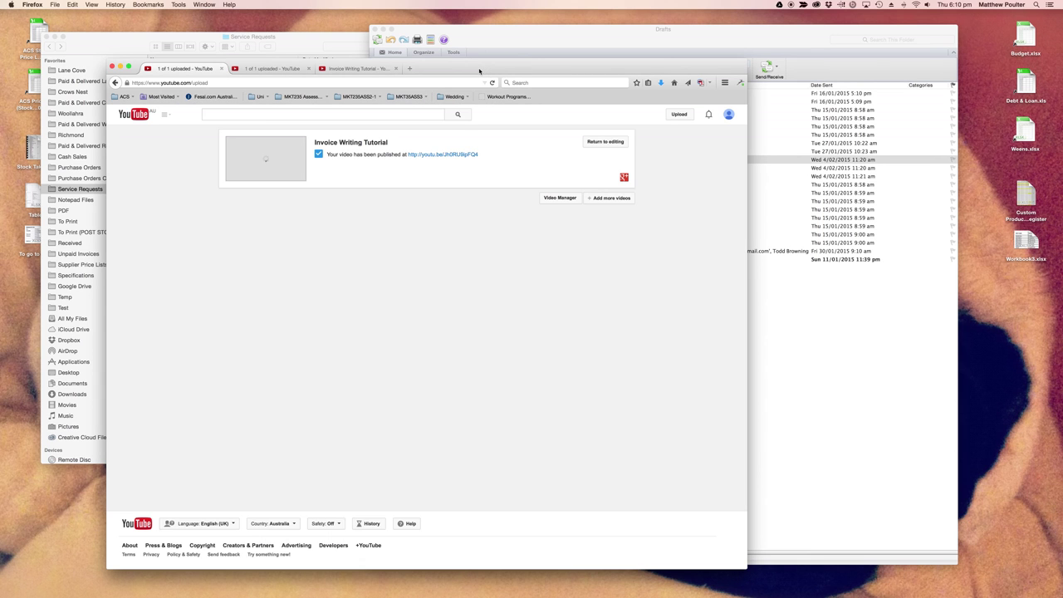
- Return to Outlook and close the prepared service request e-mail without sending it
{"action": "key", "text": "super+Tab"}
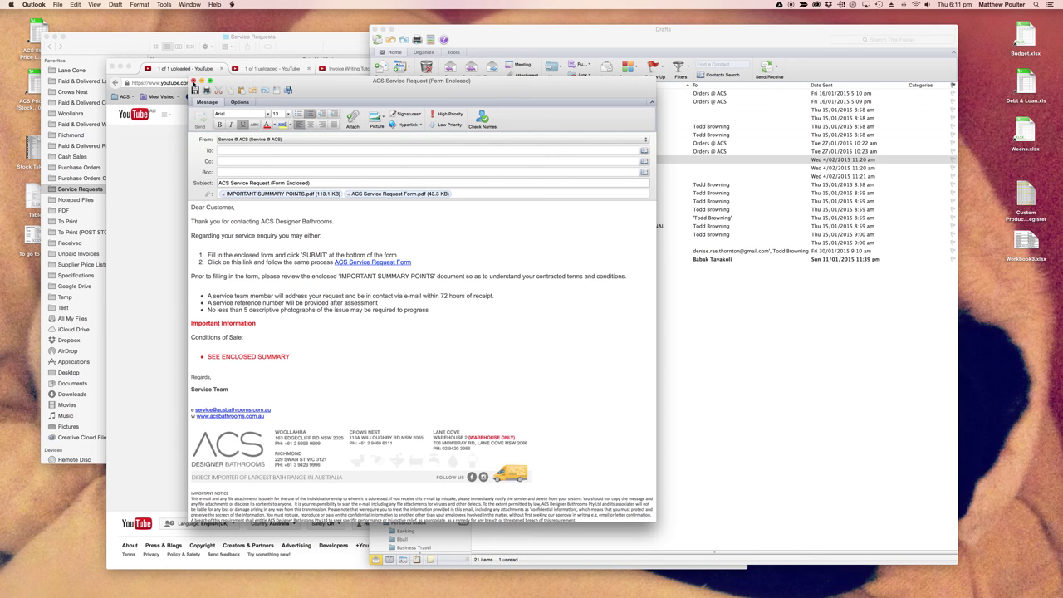
{"action": "left_click", "coordinate": [194, 80]}
{"action": "left_click", "coordinate": [374, 141]}
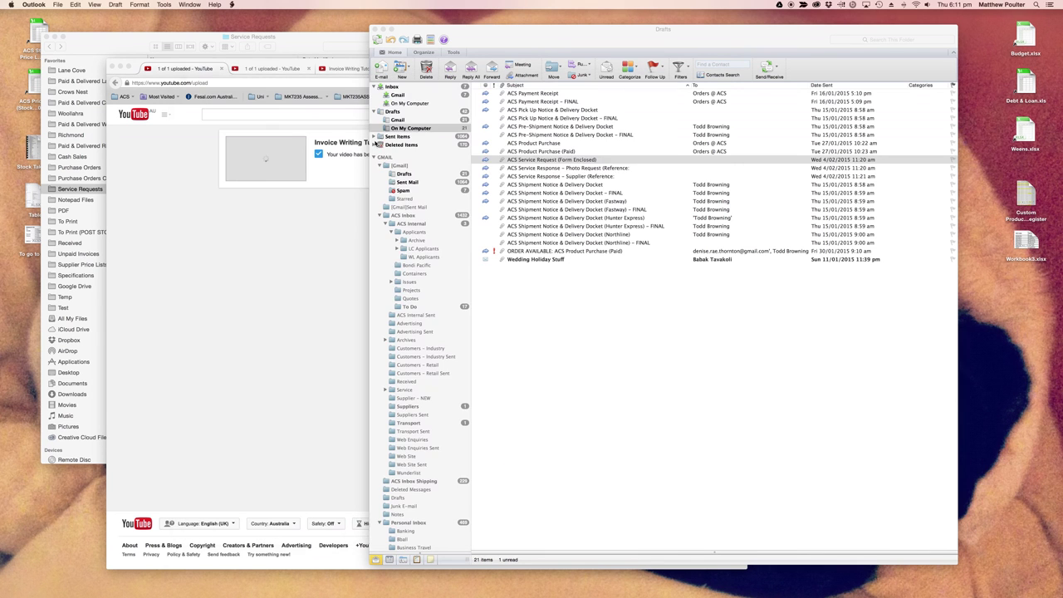
- Open the 12:57 pm "ACS Service Request Form: Response Received" message from the Inbox and move its window clear of the message list
{"action": "left_click_drag", "start_coordinate": [474, 35], "coordinate": [235, 39]}
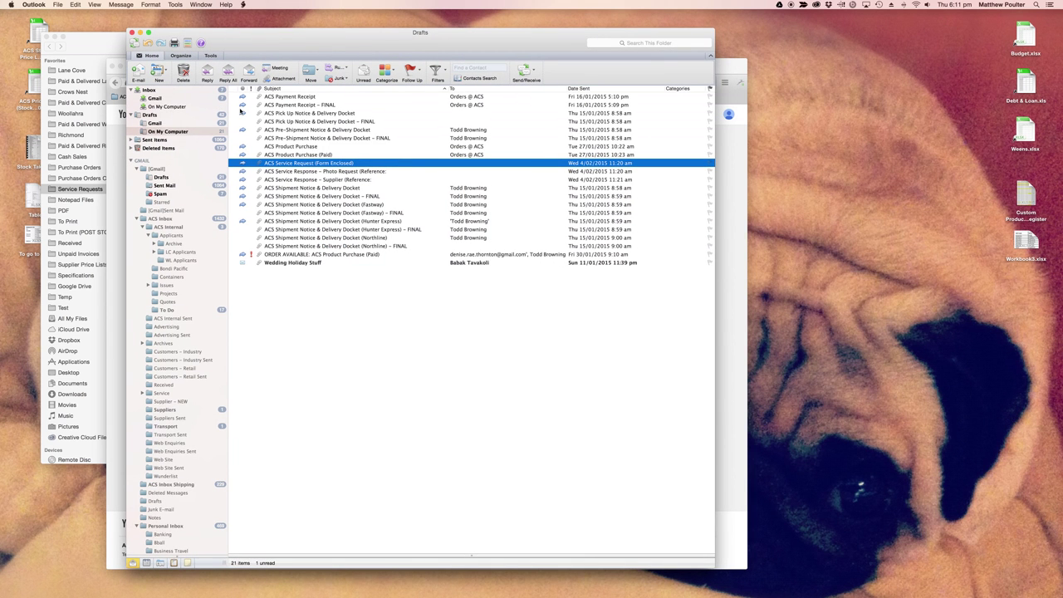
{"action": "left_click_drag", "start_coordinate": [312, 40], "coordinate": [329, 48]}
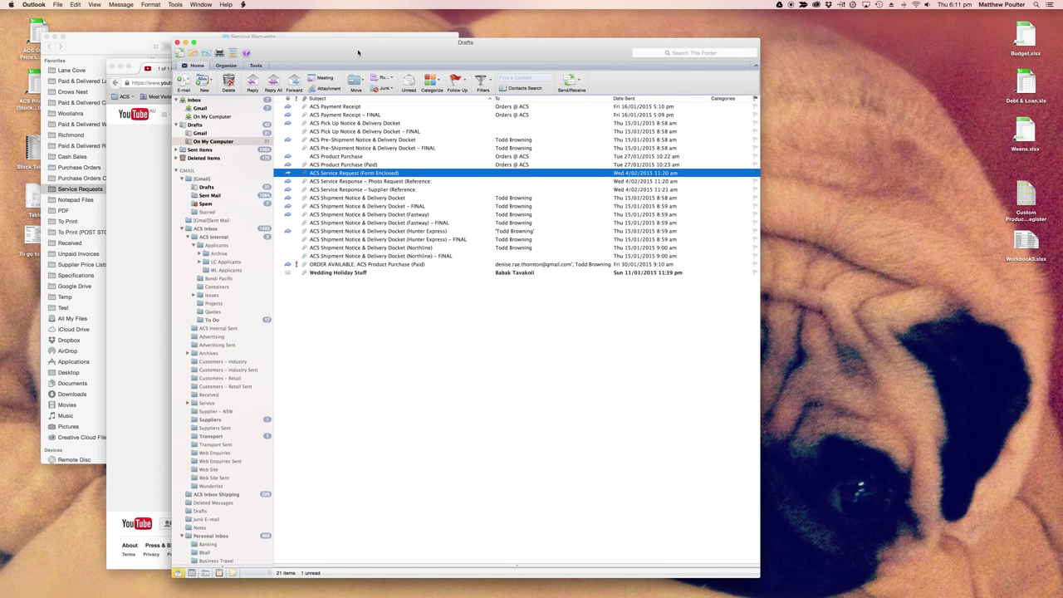
{"action": "left_click_drag", "start_coordinate": [404, 56], "coordinate": [427, 55]}
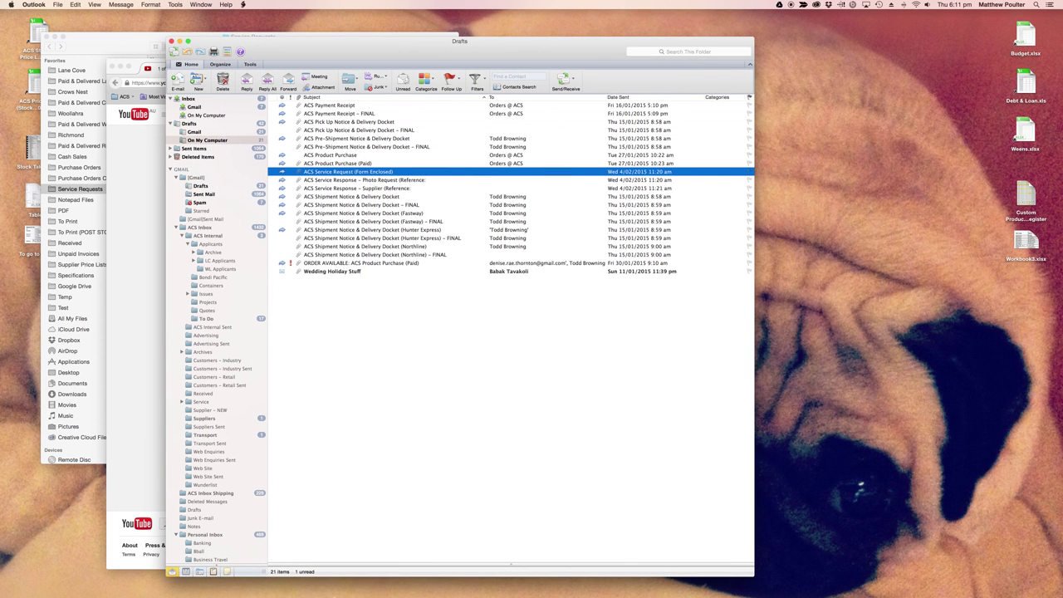
{"action": "mouse_move", "coordinate": [326, 588]}
{"action": "left_click", "coordinate": [214, 99]}
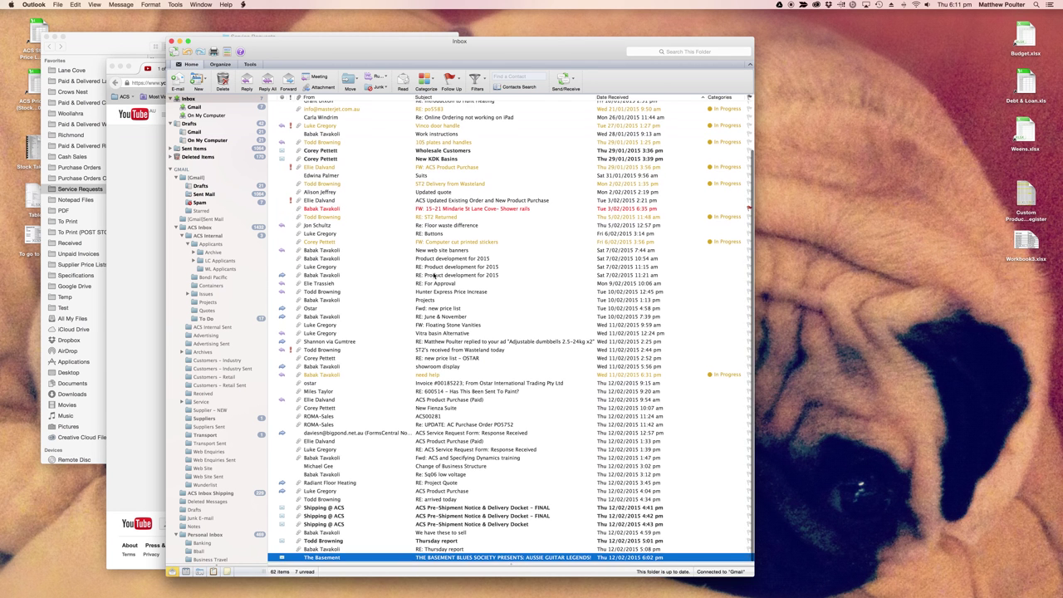
{"action": "left_click", "coordinate": [369, 434]}
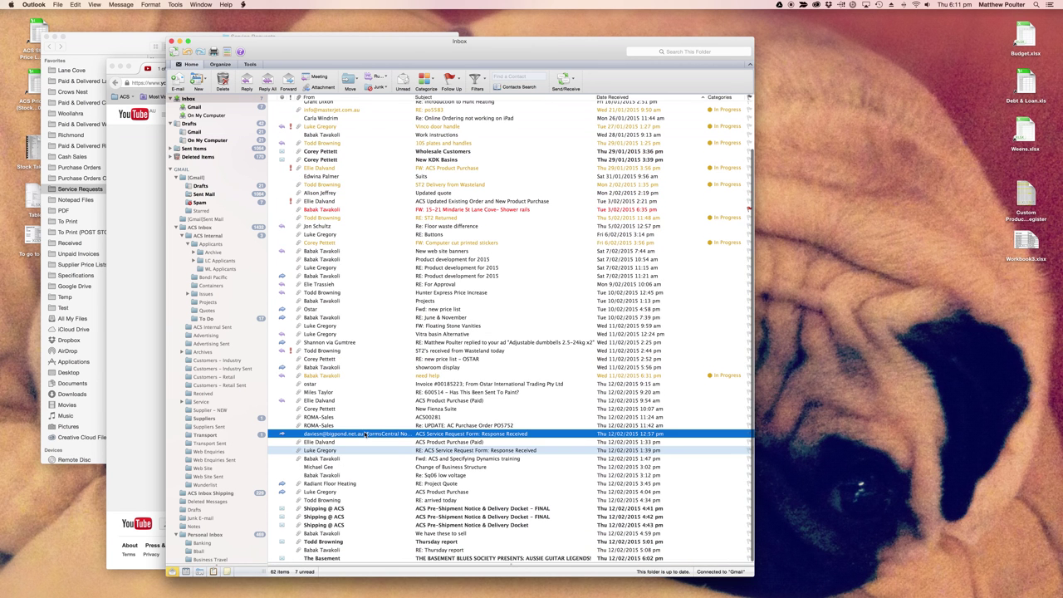
{"action": "double_click", "coordinate": [521, 436]}
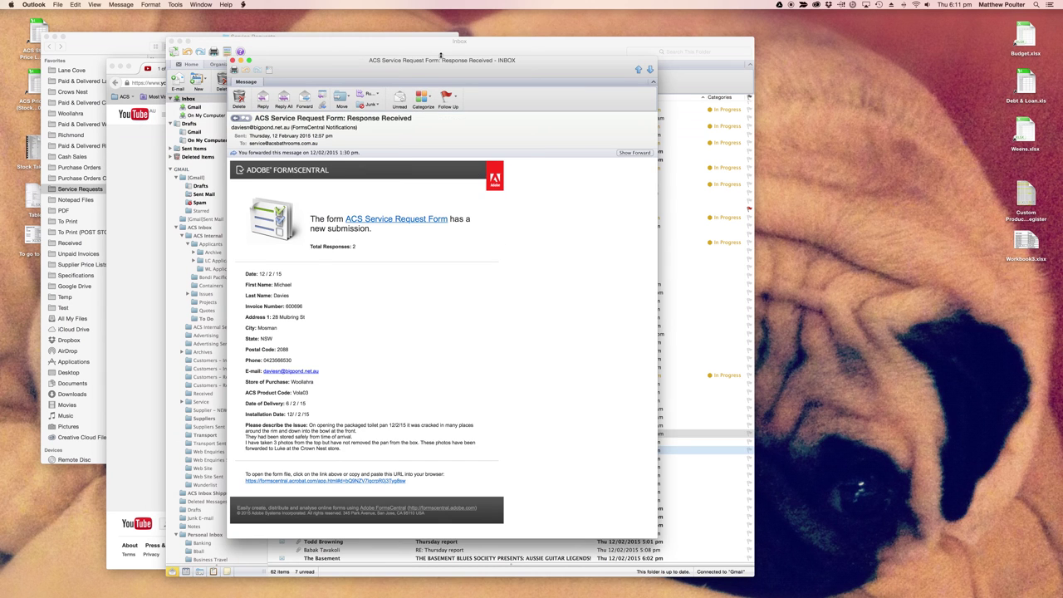
{"action": "left_click_drag", "start_coordinate": [431, 69], "coordinate": [311, 58]}
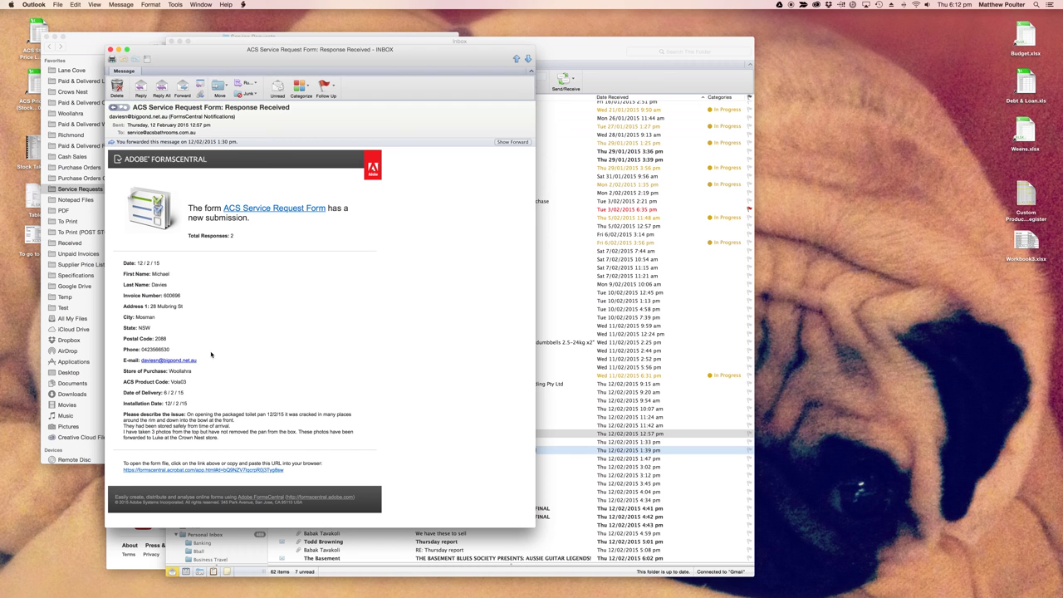
{"action": "left_click_drag", "start_coordinate": [431, 59], "coordinate": [351, 56]}
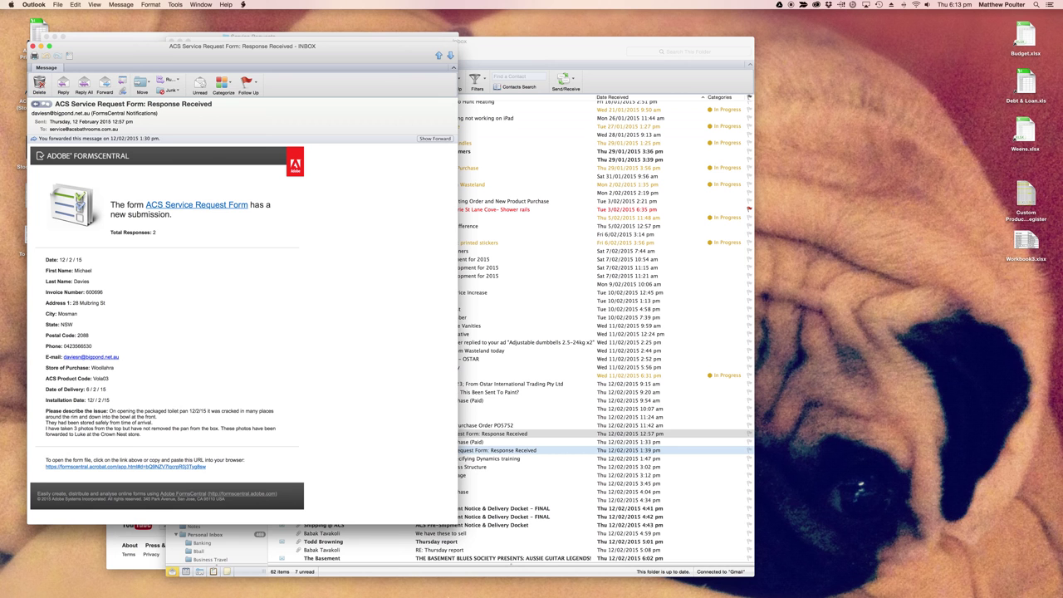
- Switch to the ACS Stock & Price List 2014 Matt.xls workbook in Excel, search for product code VOLA-03 and select its row
{"action": "mouse_move", "coordinate": [465, 588]}
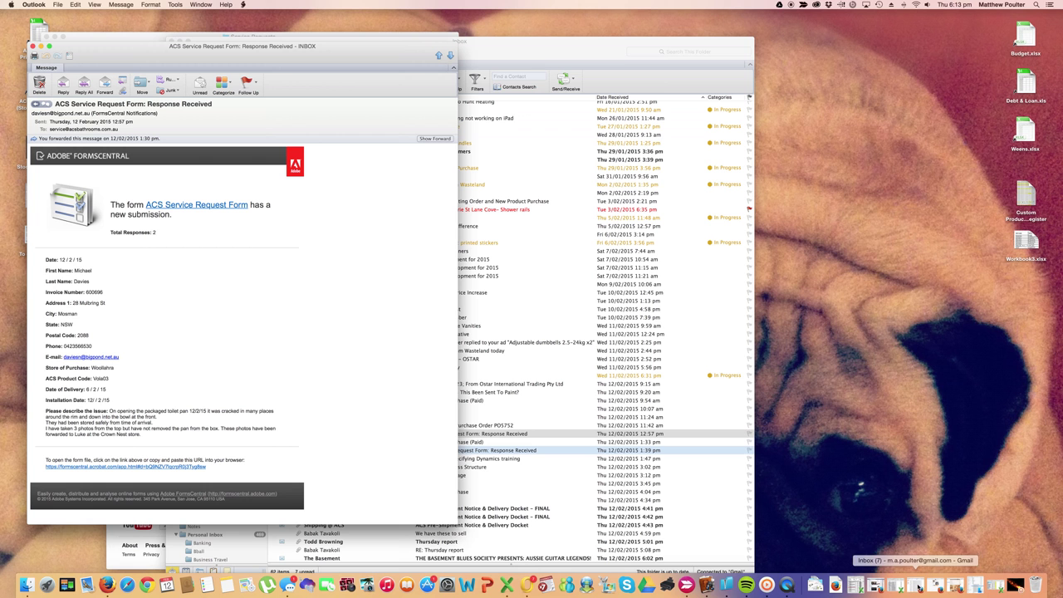
{"action": "left_click", "coordinate": [995, 586]}
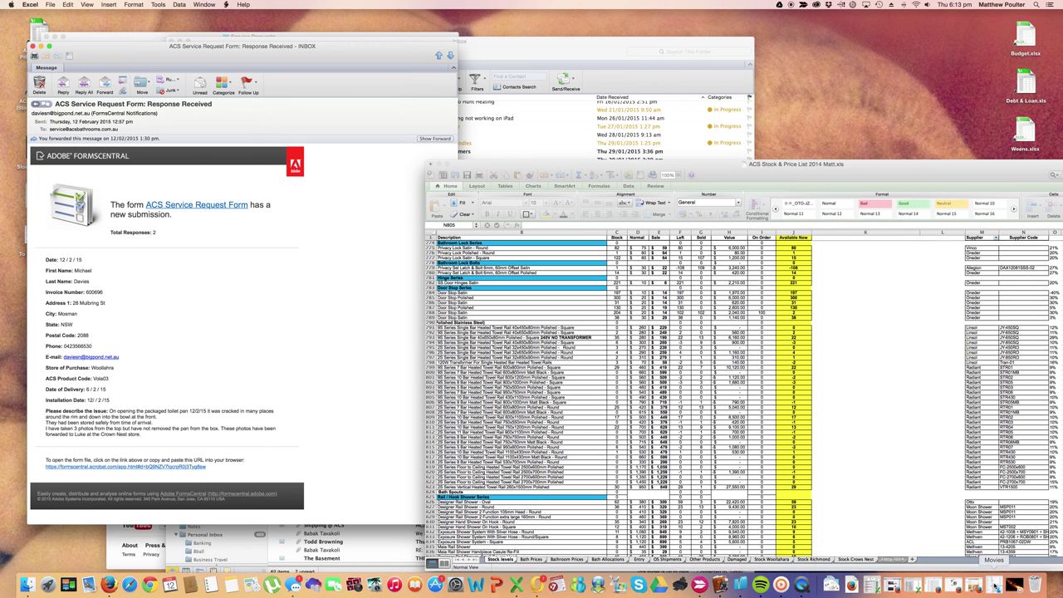
{"action": "left_click", "coordinate": [554, 419]}
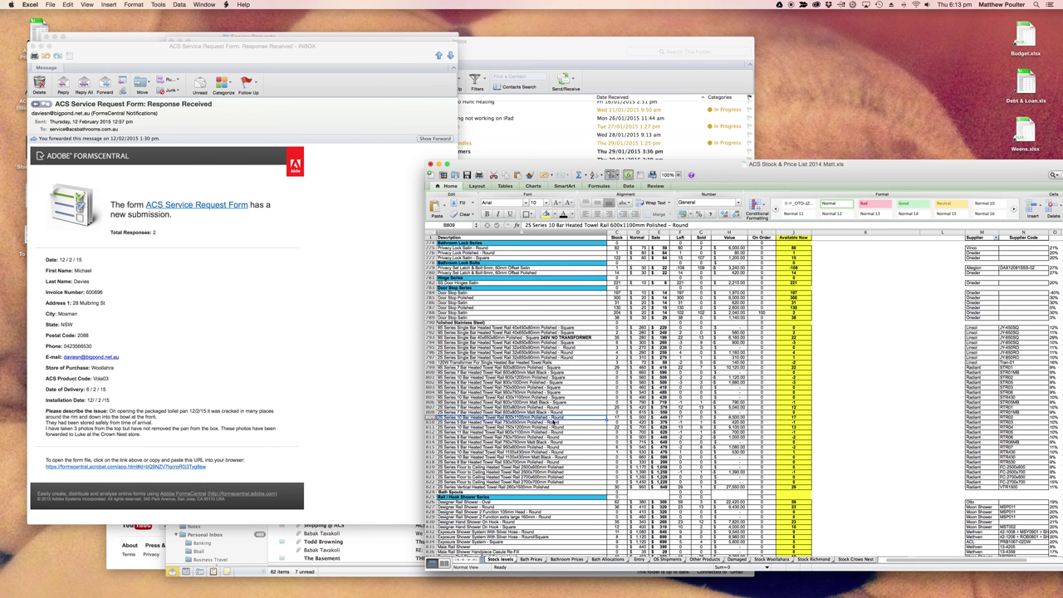
{"action": "key", "text": "super+f"}
{"action": "type", "text": "vola-03"}
{"action": "key", "text": "Return"}
{"action": "left_click", "coordinate": [734, 485]}
{"action": "left_click", "coordinate": [431, 397]}
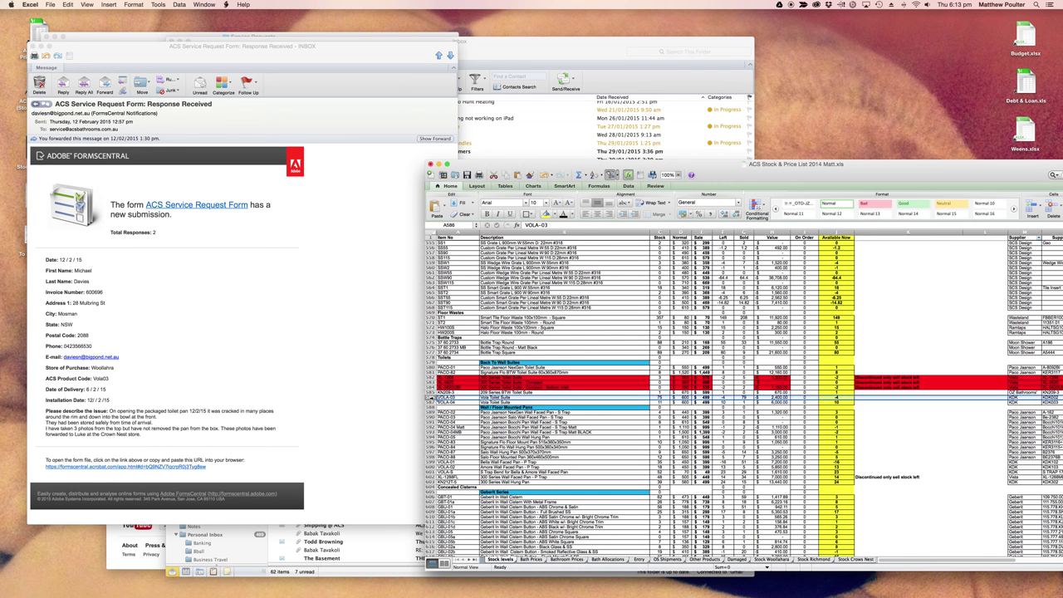
- Check the supplier and supplier code for the VOLA-03 row, and return to the form response e-mail in Outlook
{"action": "scroll", "coordinate": [810, 403], "scroll_direction": "right", "scroll_amount": 6}
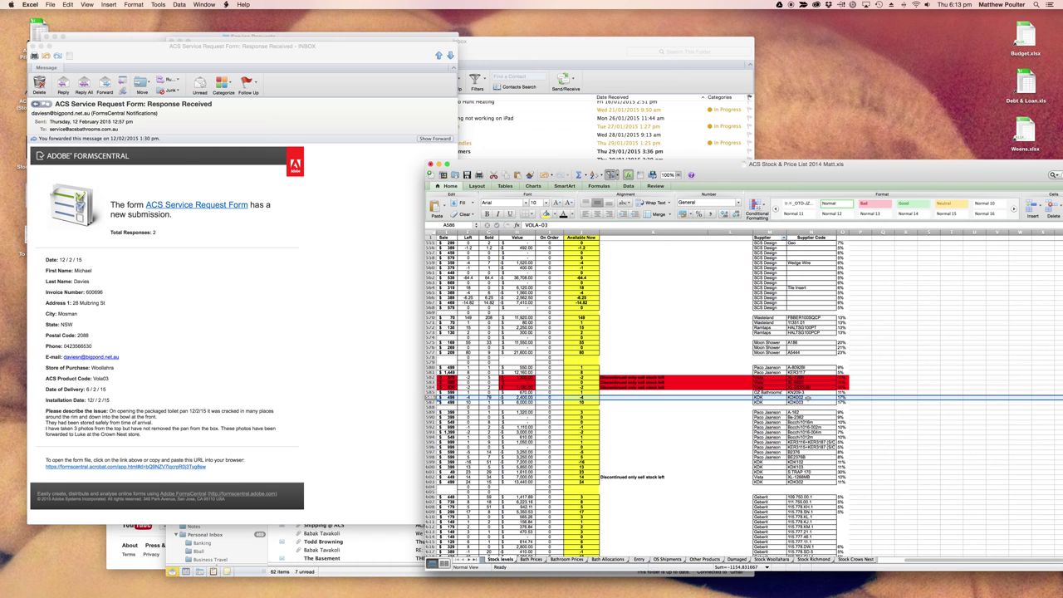
{"action": "left_click", "coordinate": [688, 346]}
{"action": "scroll", "coordinate": [664, 365], "scroll_direction": "left", "scroll_amount": 5}
{"action": "left_click", "coordinate": [261, 292]}
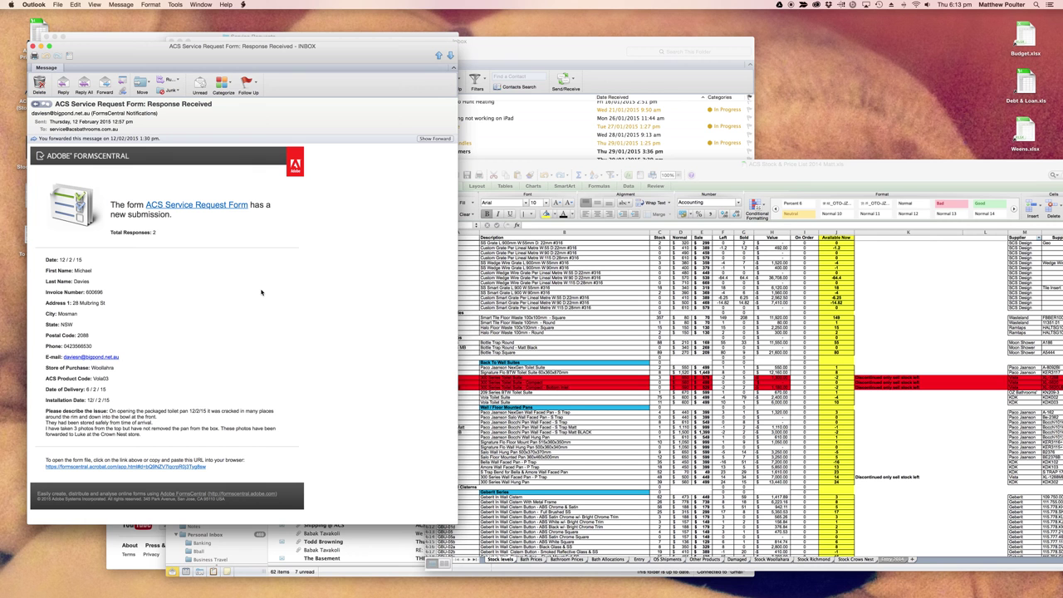
- Switch to the Service Requests folder in Finder, examine its Customer folder and Images subfolder, and return to the response e-mail
{"action": "key", "text": "super+Tab"}
{"action": "key", "text": "super+Tab"}
{"action": "key", "text": "super+Tab"}
{"action": "key", "text": "super+Tab"}
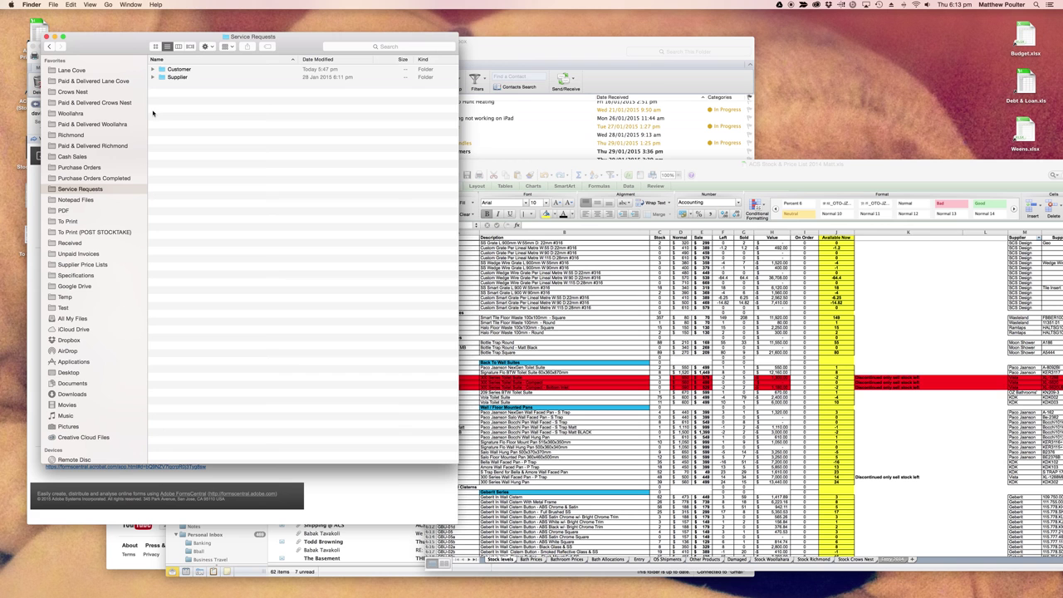
{"action": "left_click", "coordinate": [153, 70]}
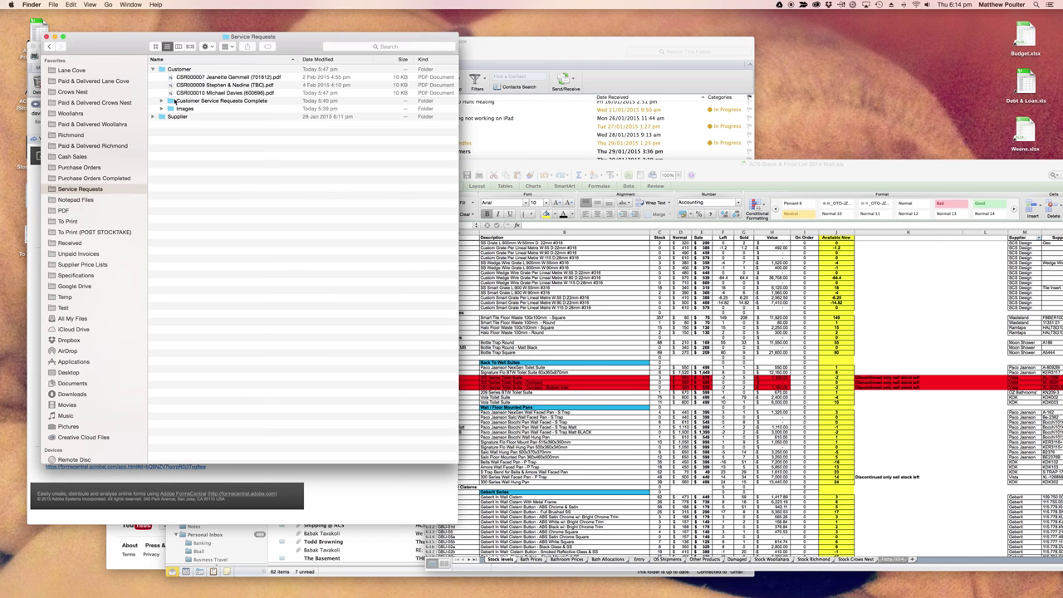
{"action": "left_click", "coordinate": [161, 108]}
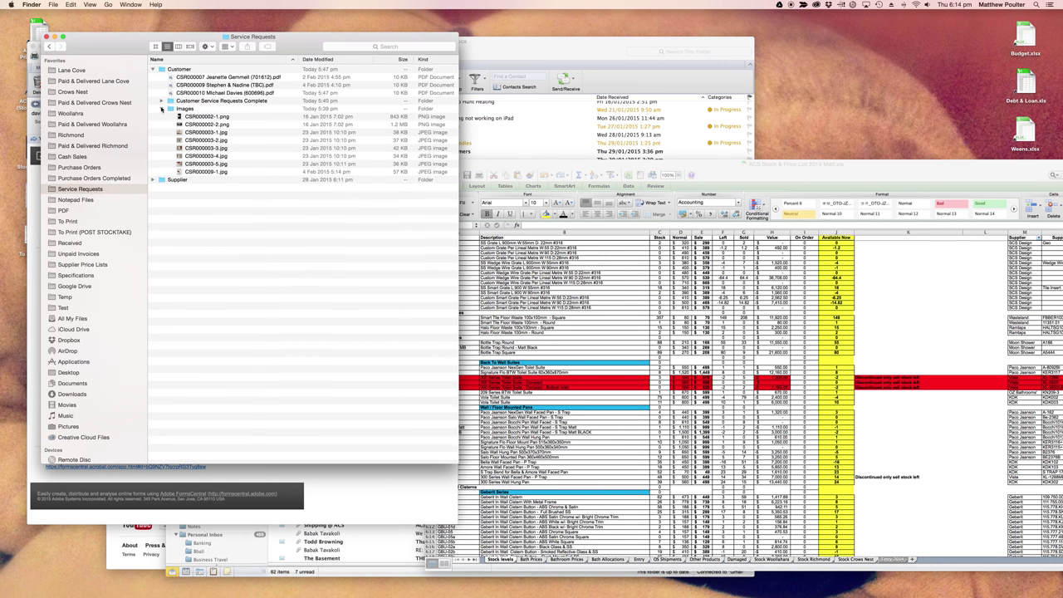
{"action": "left_click", "coordinate": [161, 108]}
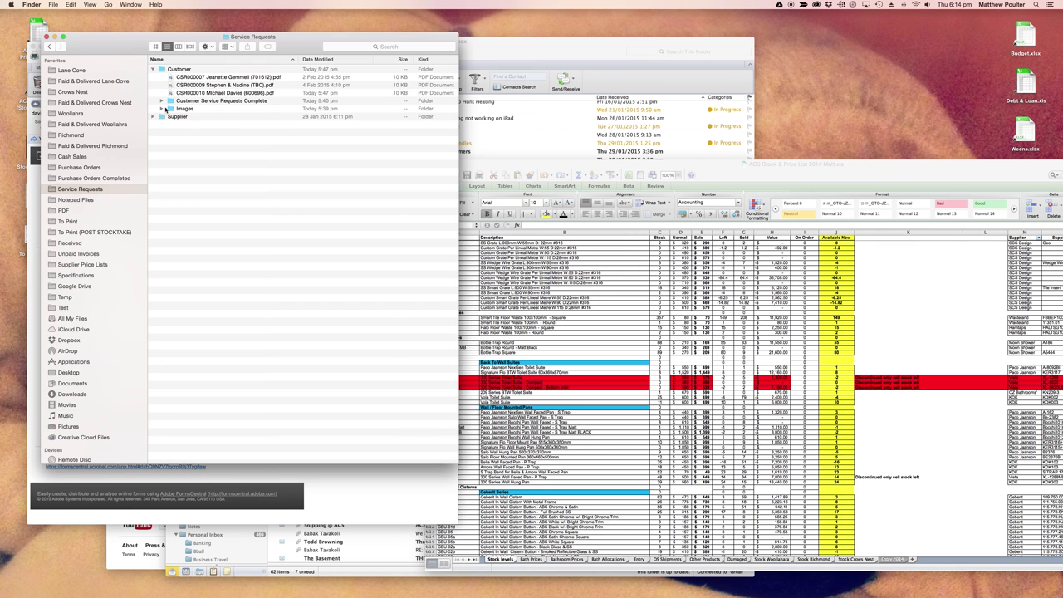
{"action": "left_click", "coordinate": [334, 484]}
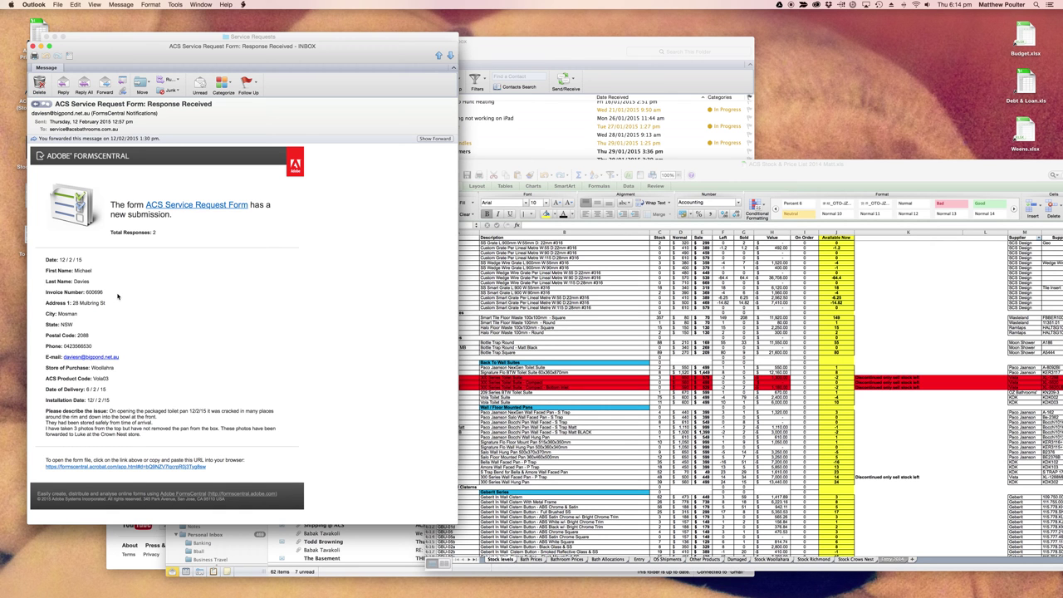
{"action": "key", "text": "super+Tab"}
{"action": "key", "text": "super+Tab"}
{"action": "key", "text": "super+Tab"}
{"action": "key", "text": "super+Tab"}
{"action": "key", "text": "super+Tab"}
{"action": "key", "text": "super+Tab"}
{"action": "key", "text": "super+Tab"}
{"action": "key", "text": "super+Tab"}
{"action": "key", "text": "super+Tab"}
{"action": "key", "text": "super+Tab"}
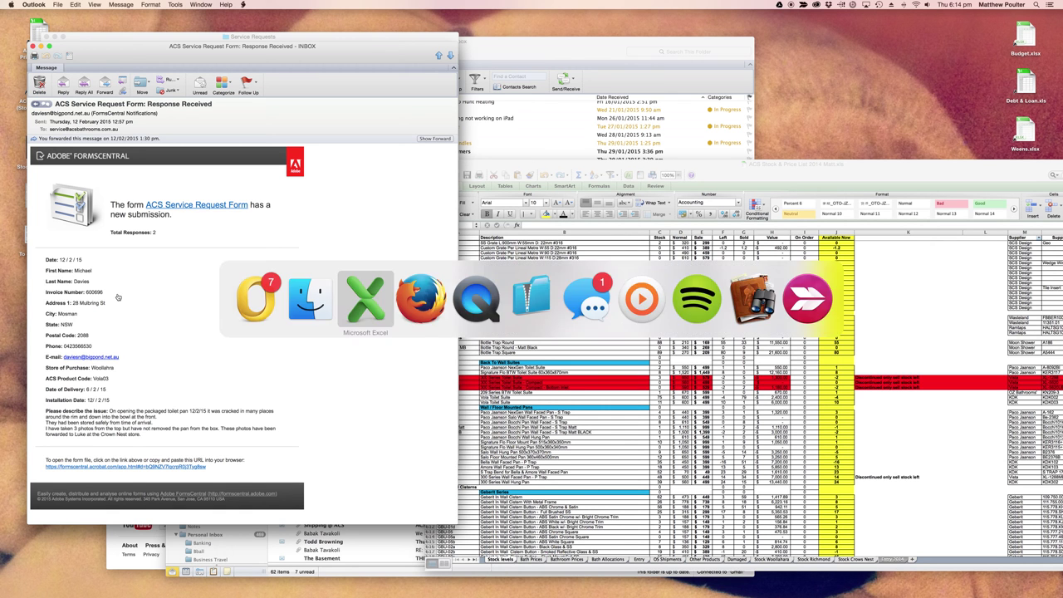
{"action": "key", "text": "super+Tab"}
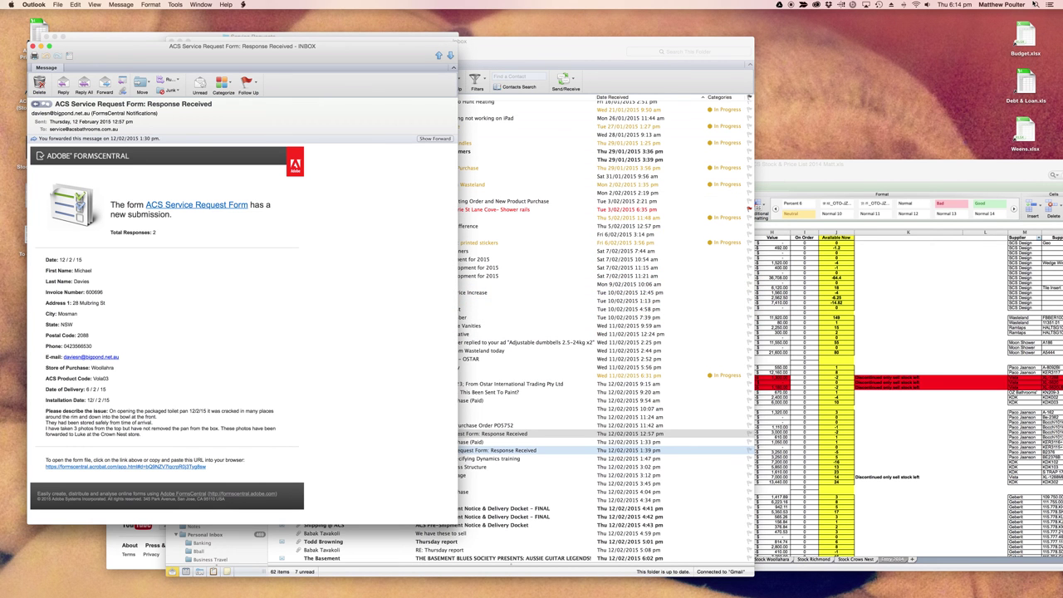
- Search the computer for "cen" and launch FormsCentral For Acrobat
{"action": "left_click", "coordinate": [1033, 4]}
{"action": "type", "text": "adobe"}
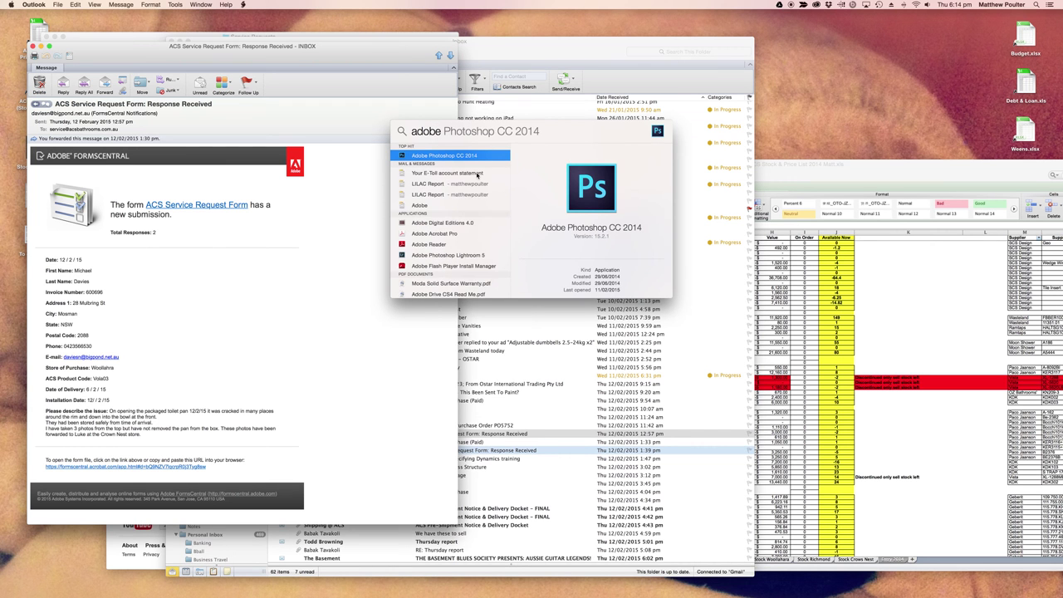
{"action": "type", "text": "cen"}
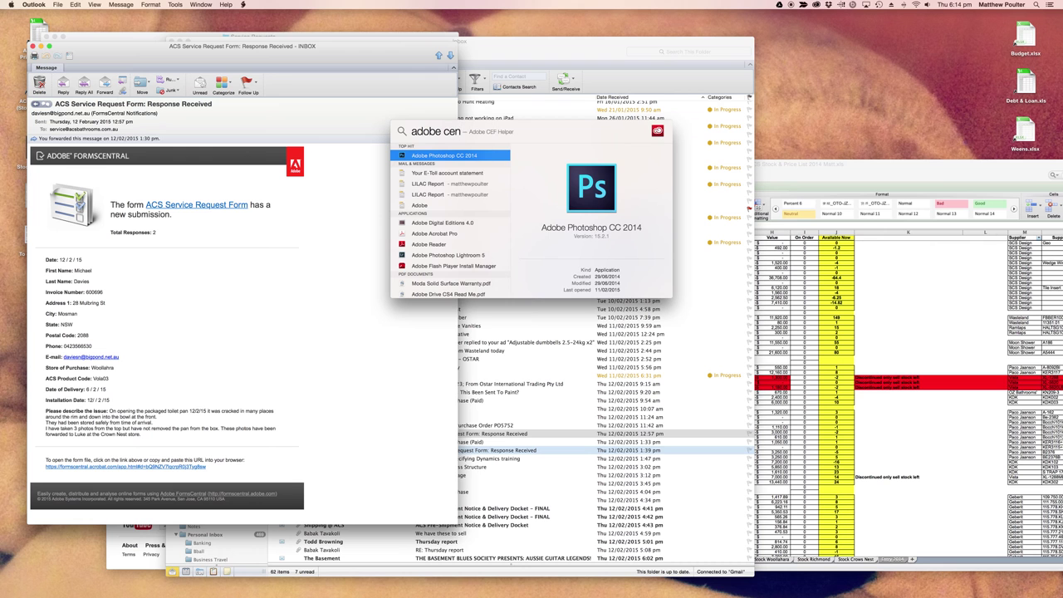
{"action": "key", "text": "BackSpace"}
{"action": "key", "text": "BackSpace"}
{"action": "key", "text": "BackSpace"}
{"action": "key", "text": "BackSpace"}
{"action": "key", "text": "BackSpace"}
{"action": "key", "text": "BackSpace"}
{"action": "key", "text": "BackSpace"}
{"action": "key", "text": "BackSpace"}
{"action": "key", "text": "BackSpace"}
{"action": "type", "text": "cen"}
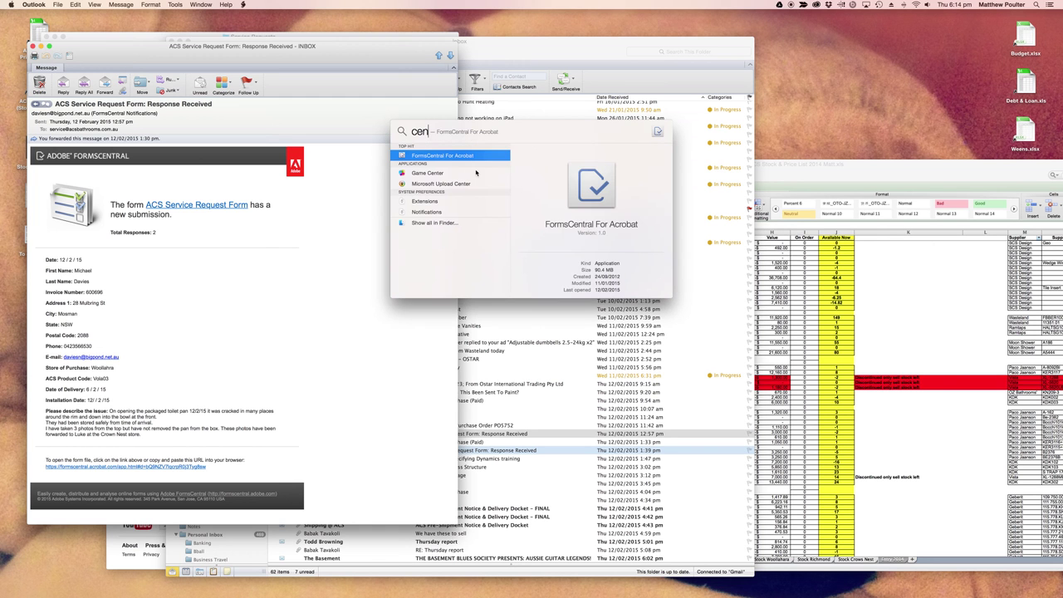
{"action": "left_click", "coordinate": [469, 159]}
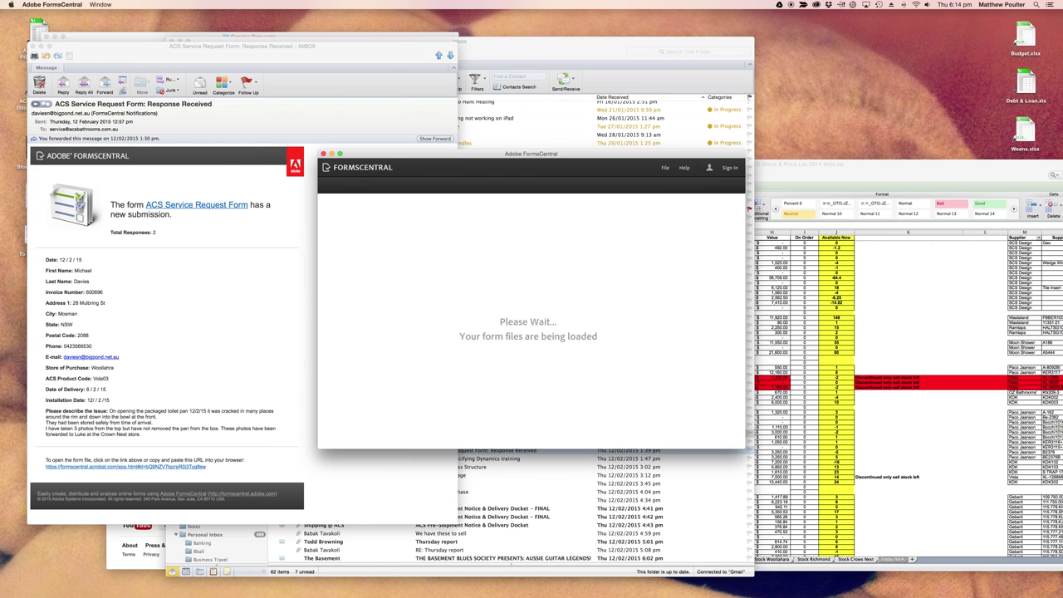
- Move the FormsCentral window clear of the response e-mail, make it taller, and sign in to the account
{"action": "left_click_drag", "start_coordinate": [516, 158], "coordinate": [619, 44]}
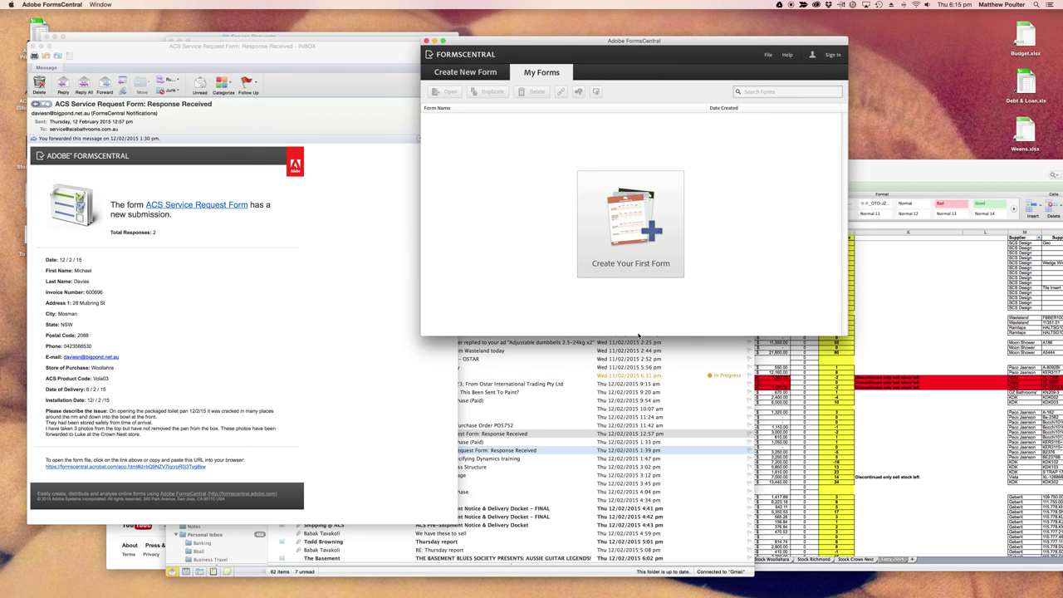
{"action": "left_click_drag", "start_coordinate": [638, 337], "coordinate": [664, 500]}
{"action": "left_click", "coordinate": [831, 55]}
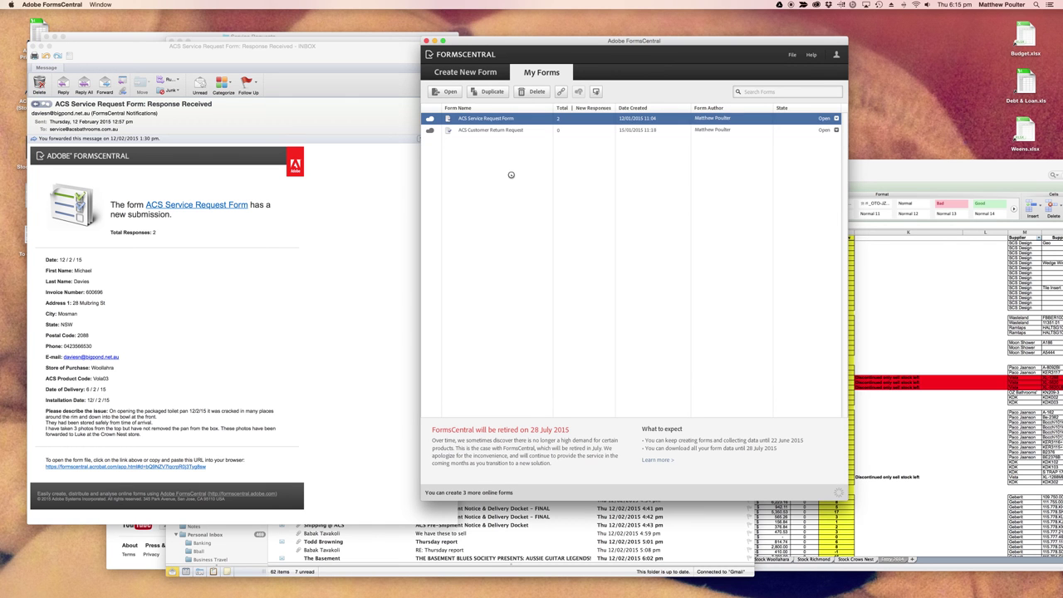
- Open the ACS Service Request Form from the list of forms to show its submitted responses
{"action": "left_click", "coordinate": [502, 119]}
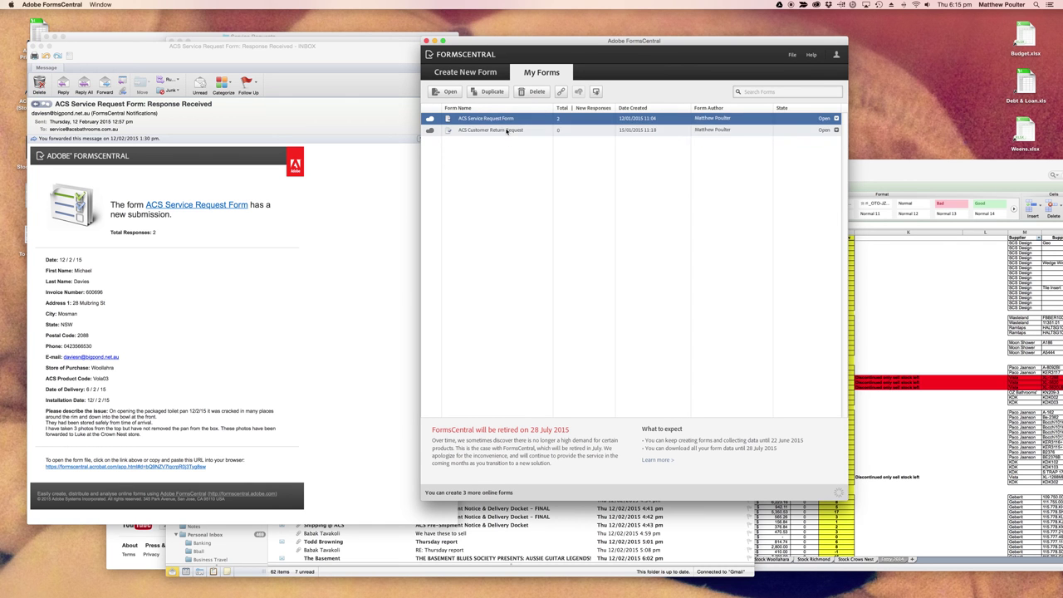
{"action": "double_click", "coordinate": [512, 121]}
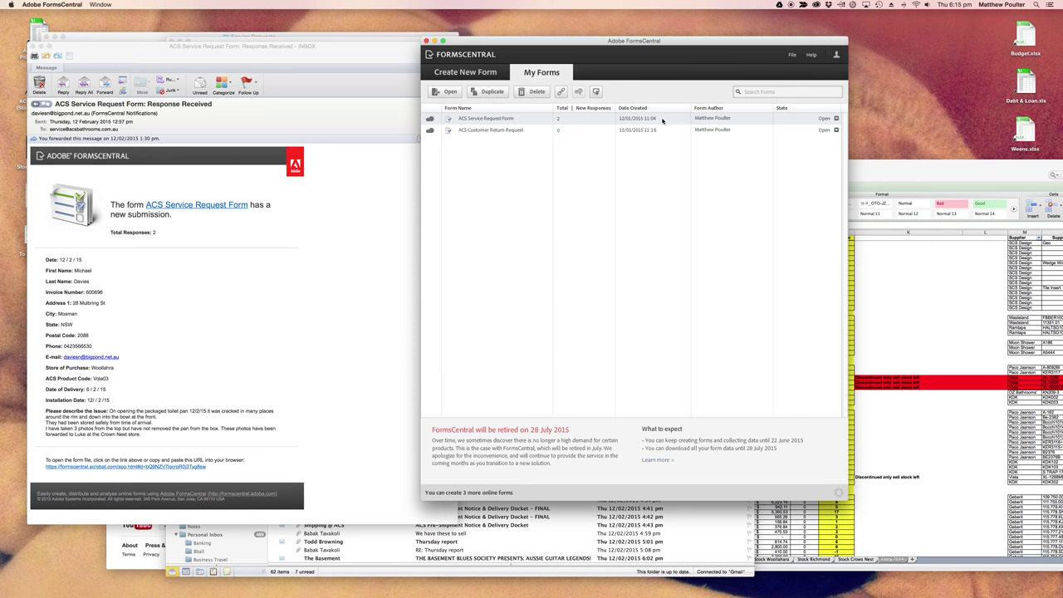
{"action": "left_click", "coordinate": [836, 119]}
{"action": "left_click", "coordinate": [831, 135]}
{"action": "double_click", "coordinate": [486, 119]}
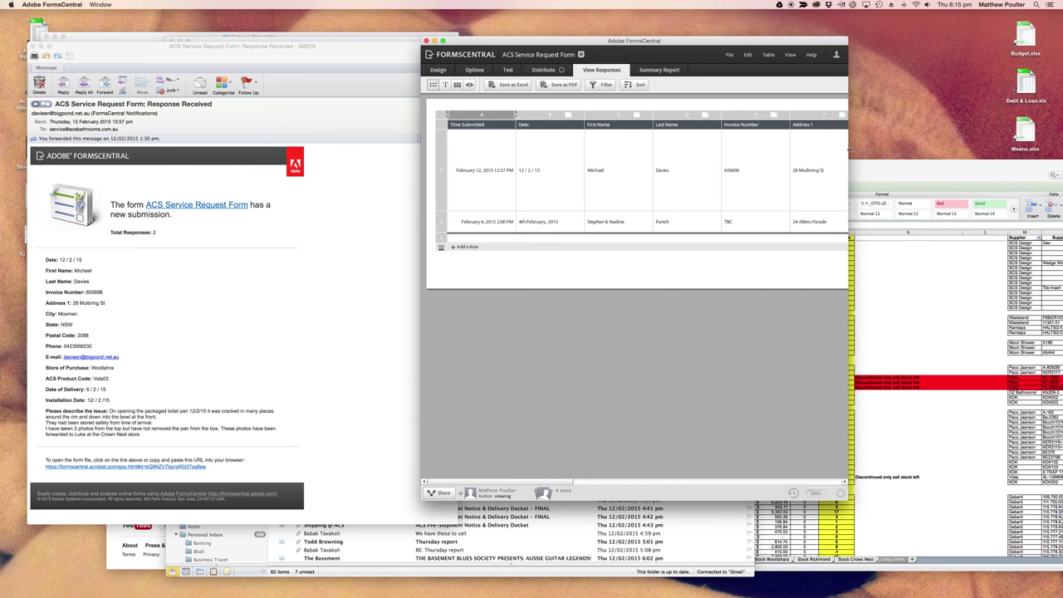
- Widen and reposition the FormsCentral window so that more columns of the response table fit
{"action": "left_click_drag", "start_coordinate": [849, 149], "coordinate": [985, 147]}
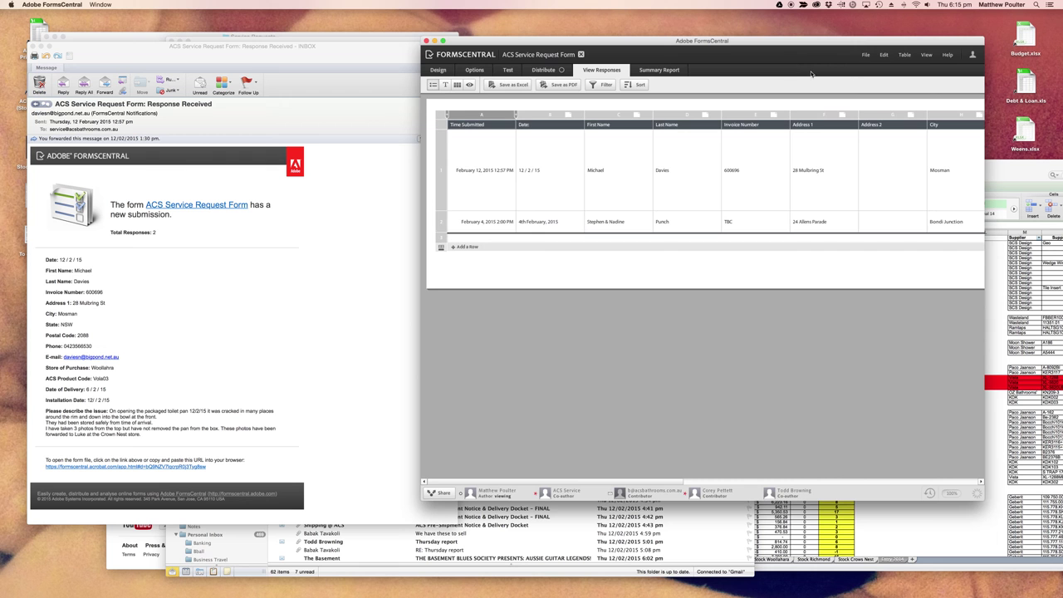
{"action": "left_click_drag", "start_coordinate": [791, 43], "coordinate": [714, 37]}
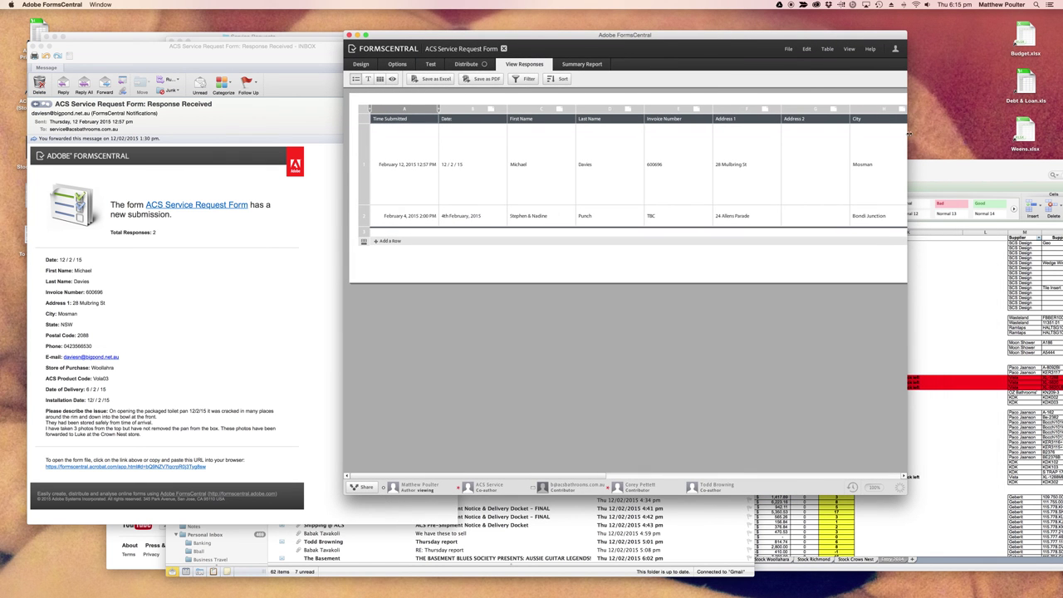
{"action": "mouse_move", "coordinate": [952, 136]}
{"action": "left_mouse_down"}
{"action": "mouse_move", "coordinate": [1001, 137]}
{"action": "mouse_move", "coordinate": [954, 137]}
{"action": "left_mouse_up"}
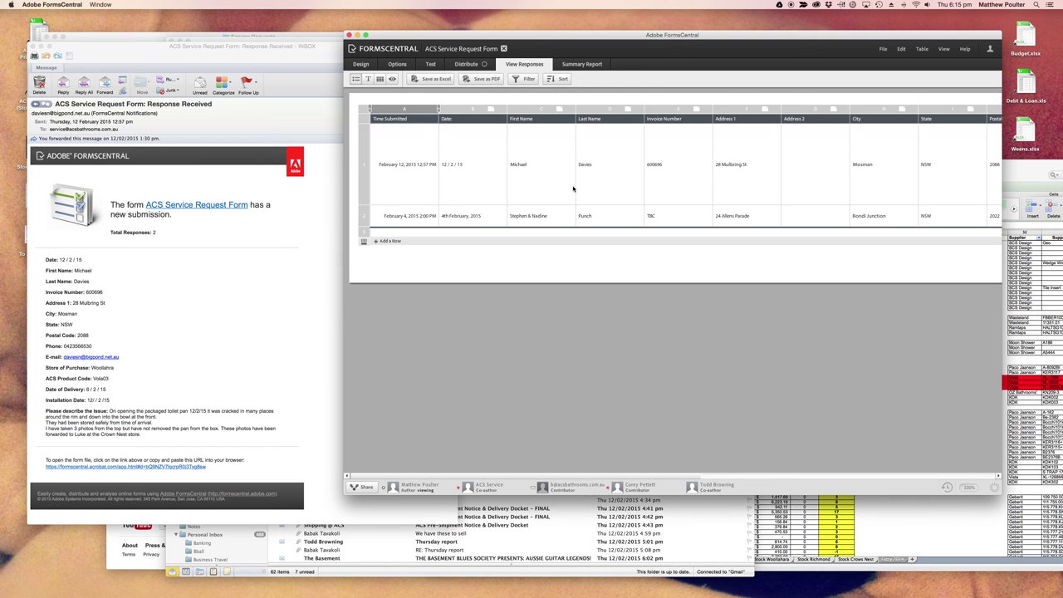
- Select the February 12, 2015 12:57 PM response row and review its columns through to the issue description
{"action": "left_click", "coordinate": [368, 163]}
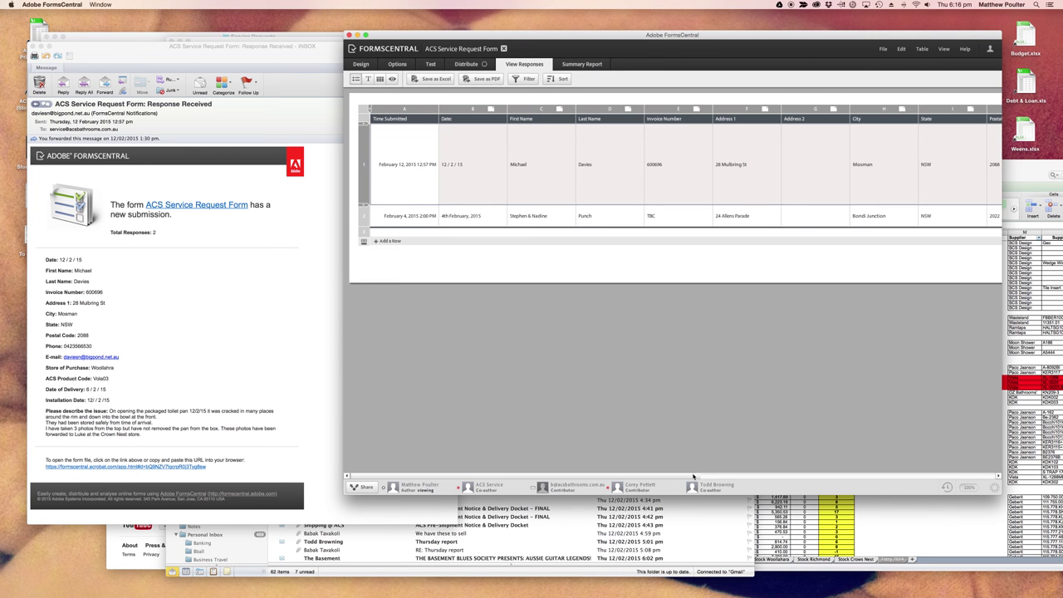
{"action": "left_click_drag", "start_coordinate": [694, 479], "coordinate": [996, 467]}
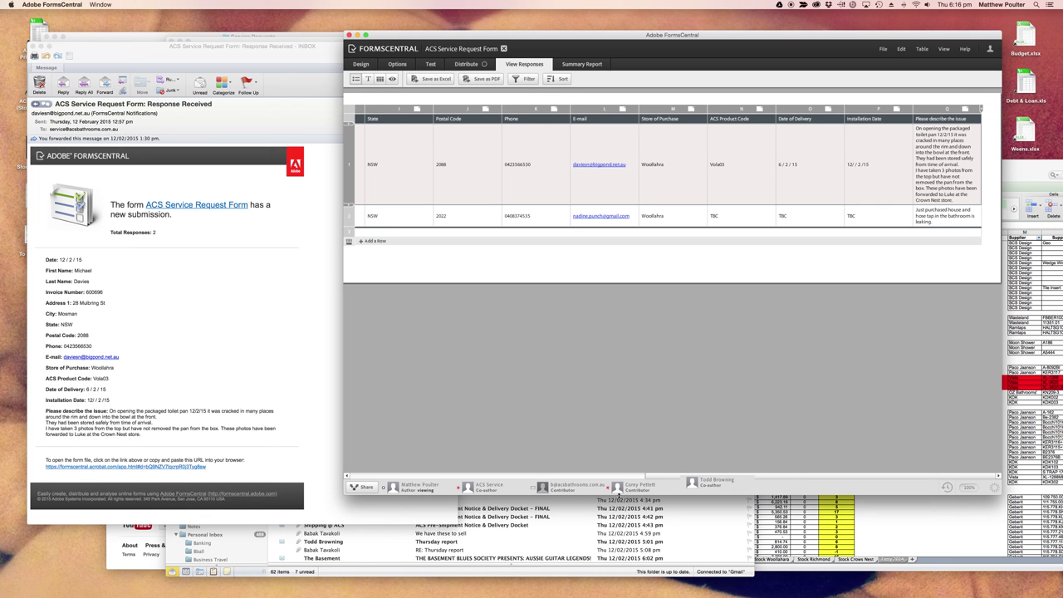
{"action": "mouse_move", "coordinate": [571, 490]}
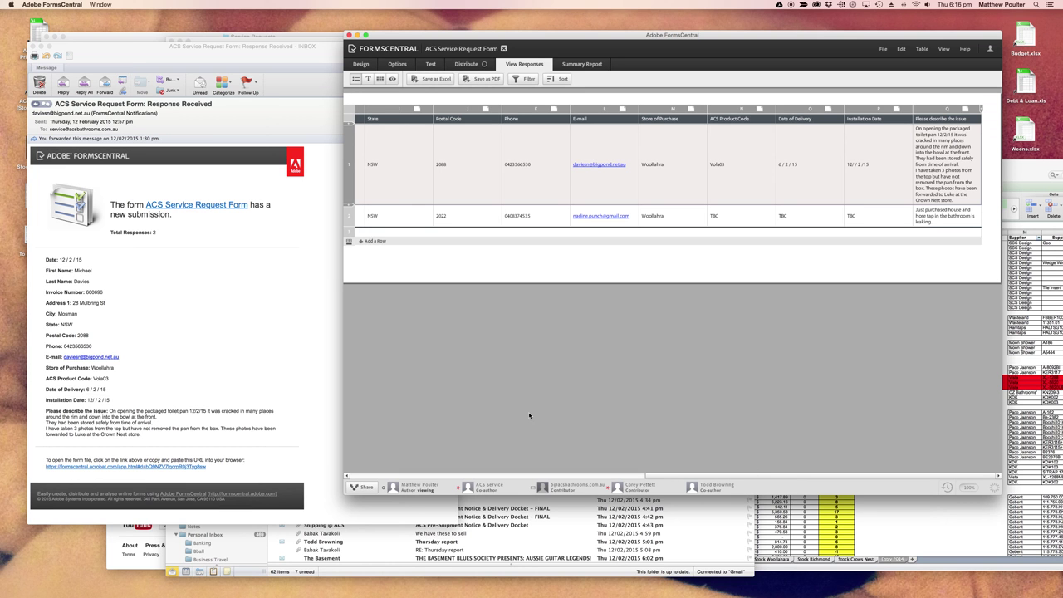
{"action": "left_click_drag", "start_coordinate": [666, 474], "coordinate": [357, 466]}
{"action": "scroll", "coordinate": [384, 382], "scroll_direction": "left", "scroll_amount": 2}
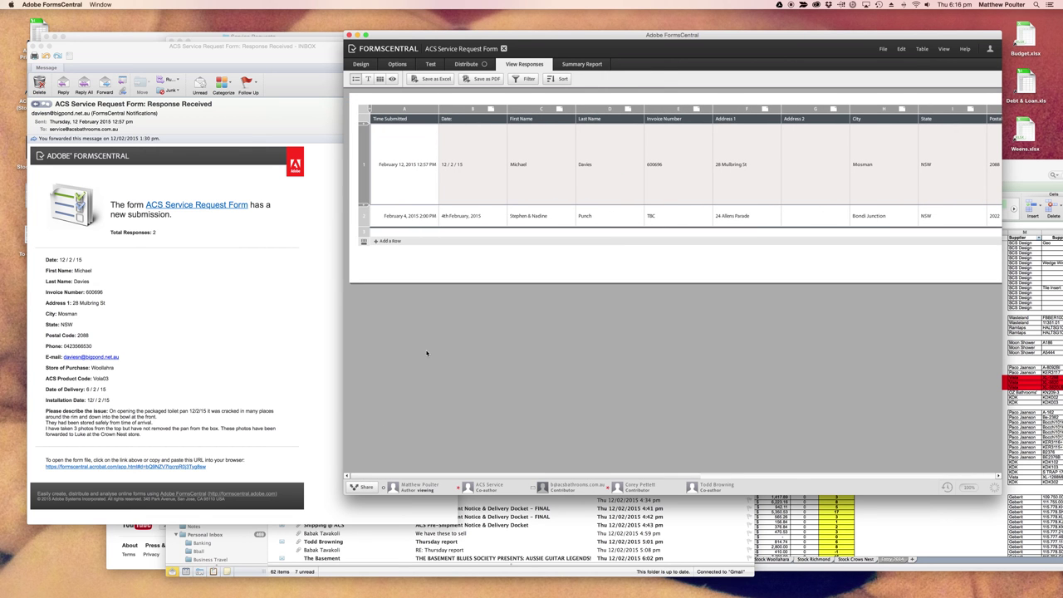
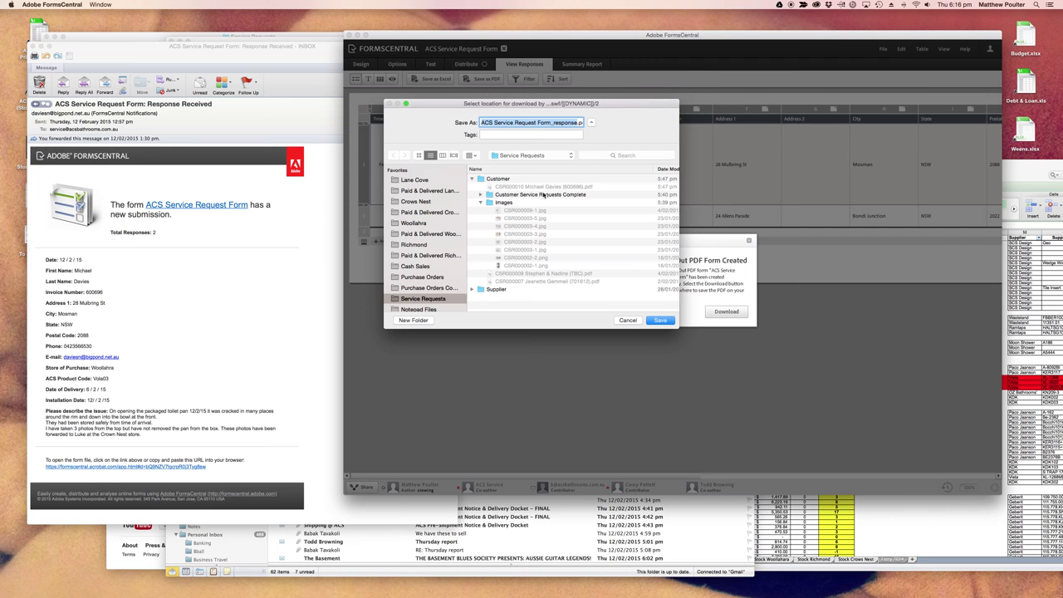
- Save the selected response as a PDF in the Service Requests folder, named CSR000010 plus the customer's name and invoice number
{"action": "left_click_drag", "start_coordinate": [550, 106], "coordinate": [619, 261]}
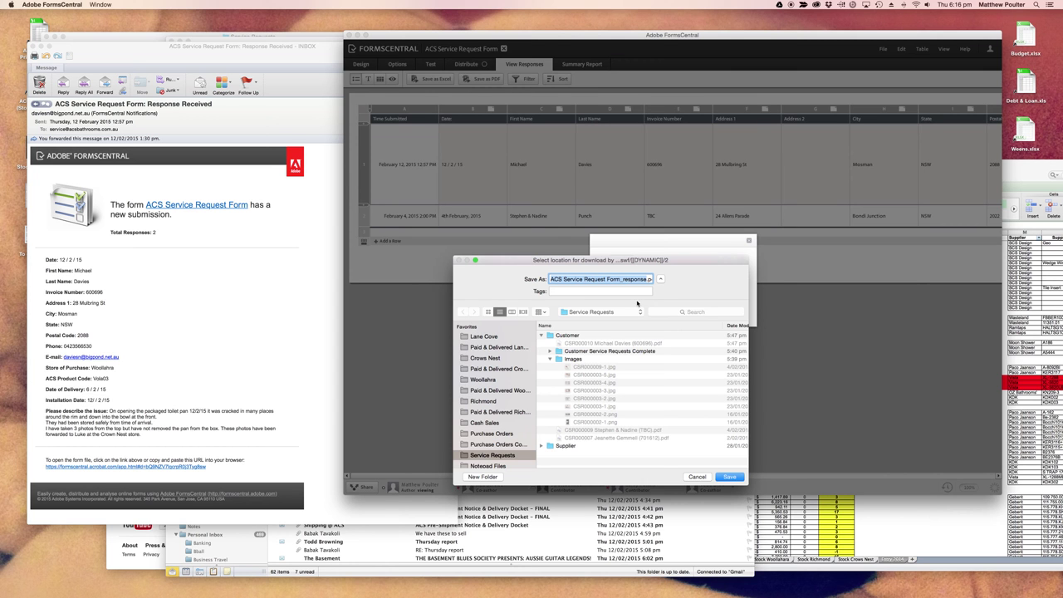
{"action": "left_click", "coordinate": [602, 346]}
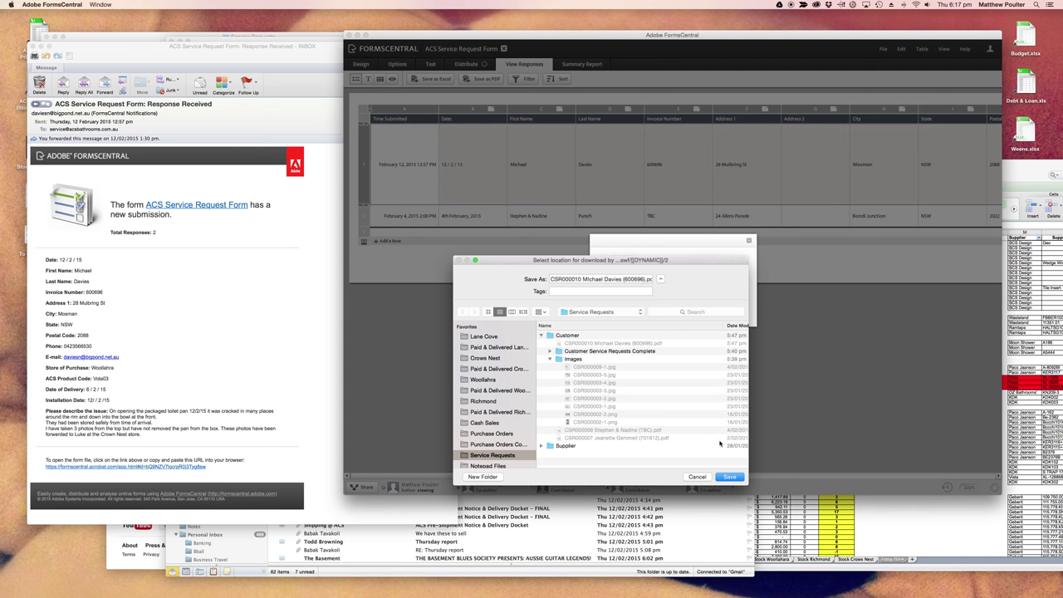
{"action": "left_click", "coordinate": [730, 478]}
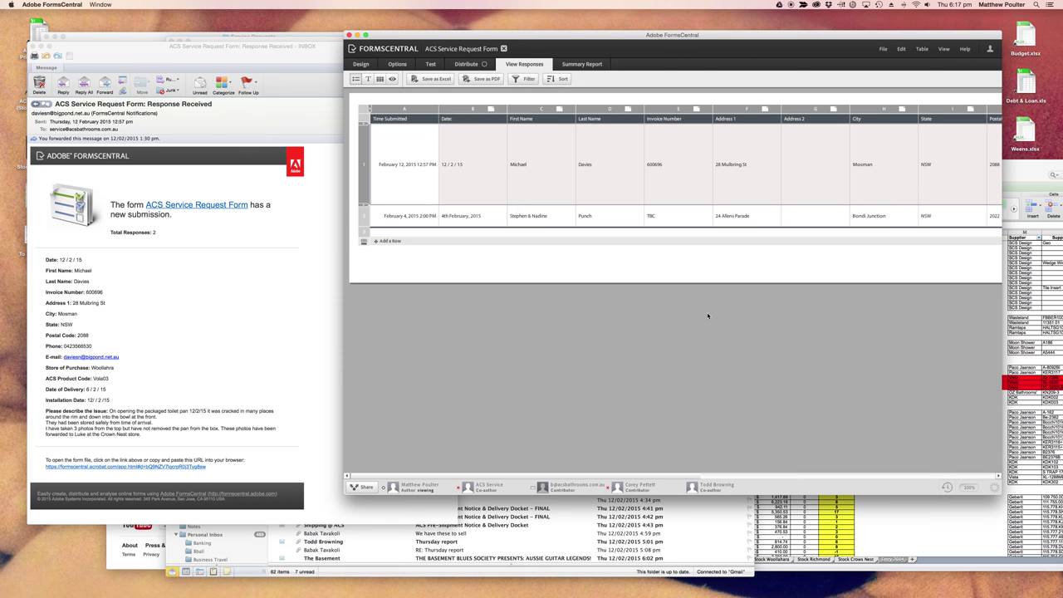
- Switch to the Service Requests folder in Finder, where the PDF was saved, and select the Customer folder
{"action": "key", "text": "super+Tab"}
{"action": "key", "text": "super+Tab"}
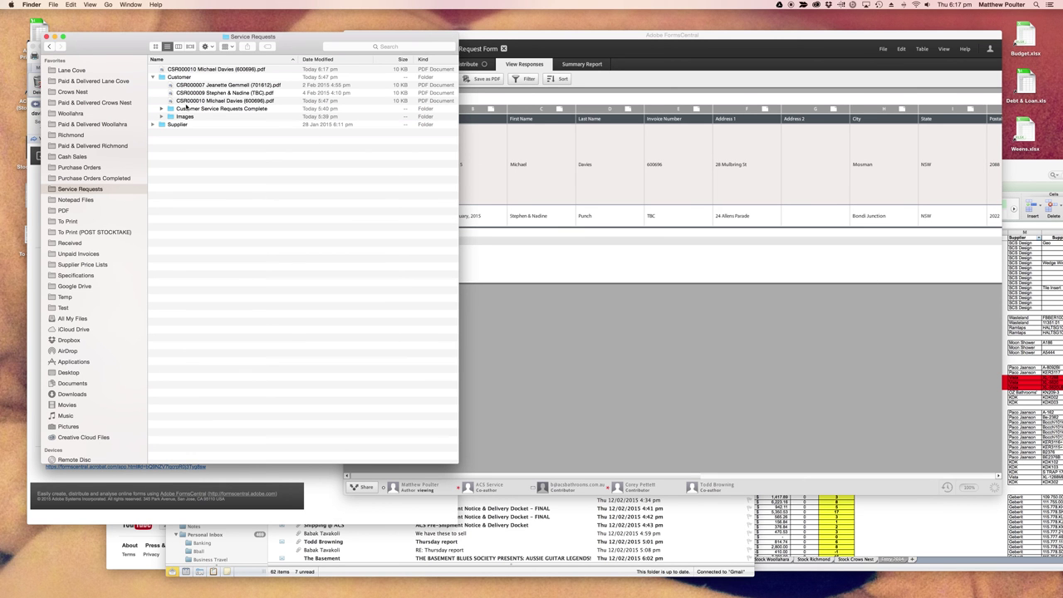
{"action": "left_click", "coordinate": [152, 77]}
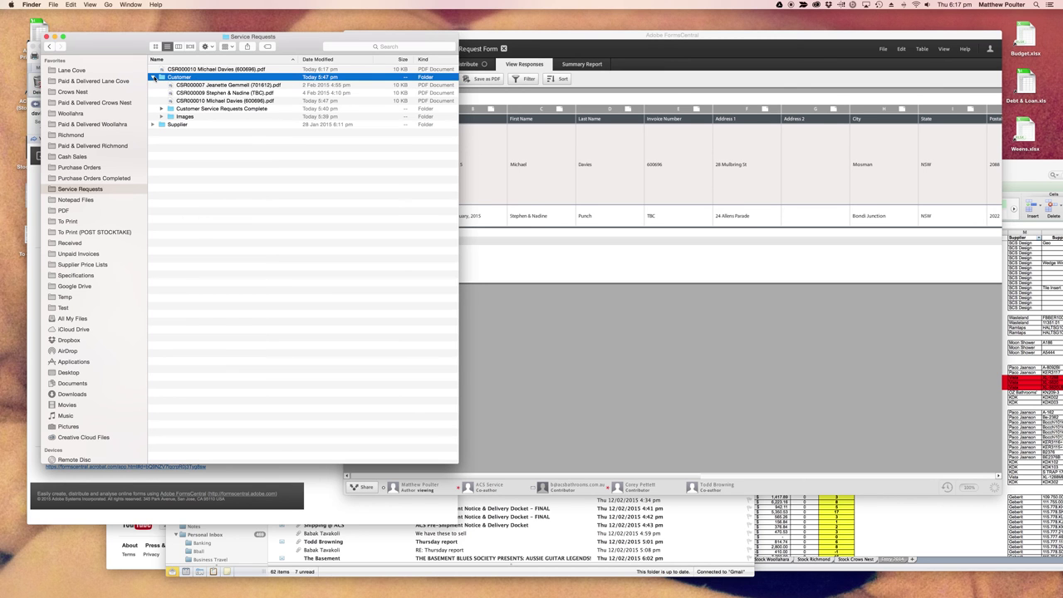
- Move the CSR000010 PDF from Service Requests into the Customer folder, replacing the copy already there
{"action": "left_click", "coordinate": [219, 70]}
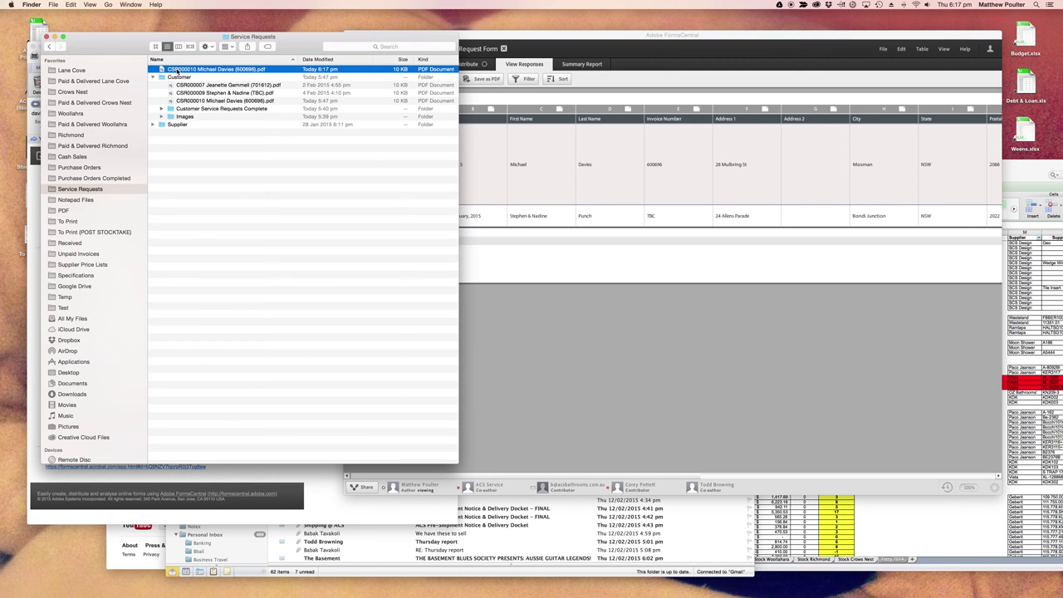
{"action": "left_click_drag", "start_coordinate": [178, 74], "coordinate": [176, 75]}
{"action": "left_click", "coordinate": [144, 44]}
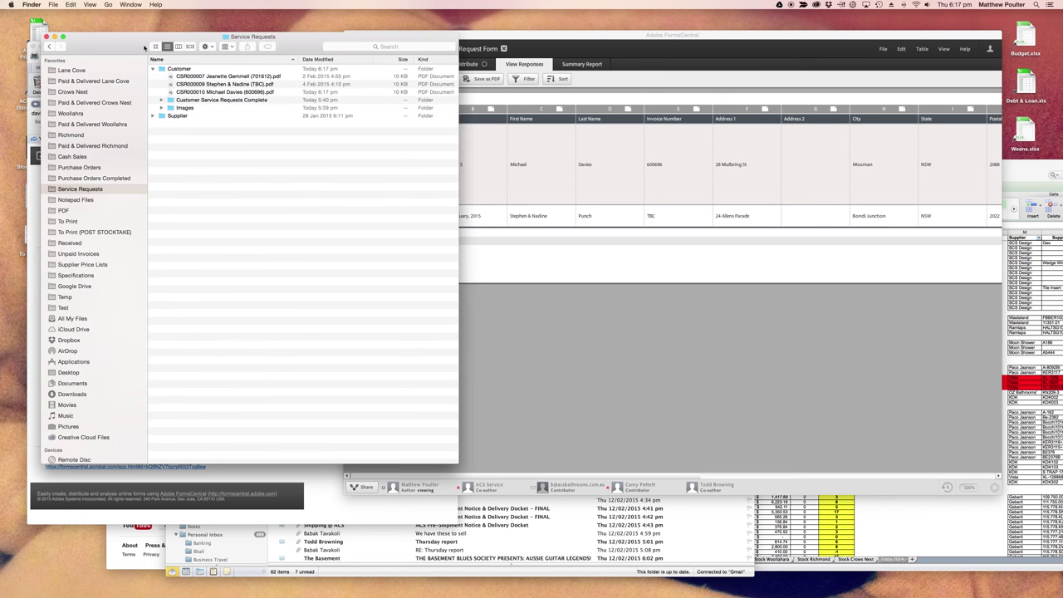
- Open the CSR000010 PDF in the Customer folder, read through the completed service request form, and close it
{"action": "left_click", "coordinate": [223, 92]}
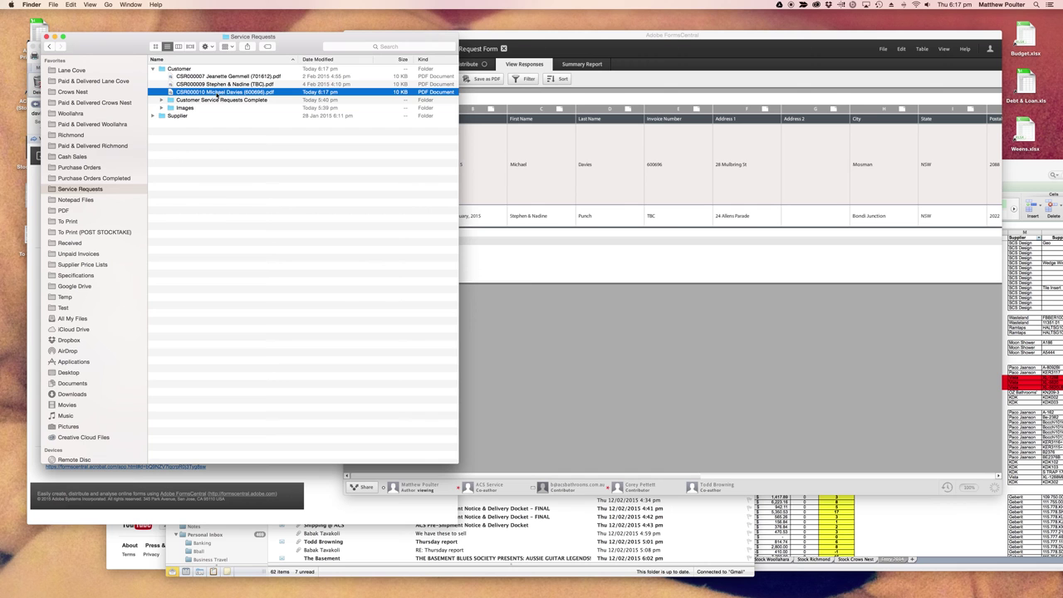
{"action": "left_click", "coordinate": [207, 95]}
{"action": "left_click", "coordinate": [224, 93]}
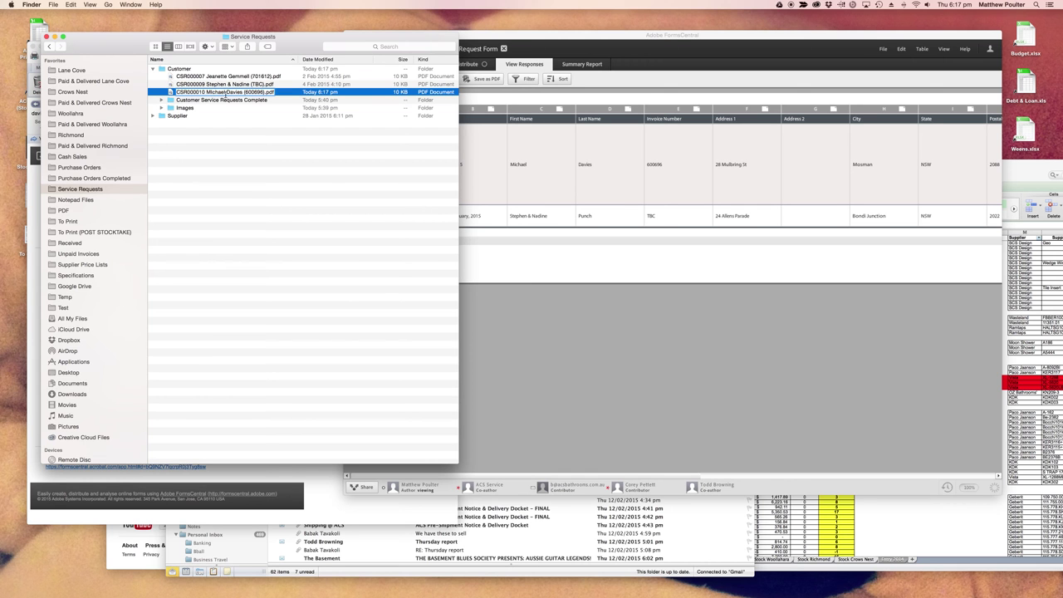
{"action": "key", "text": "Return"}
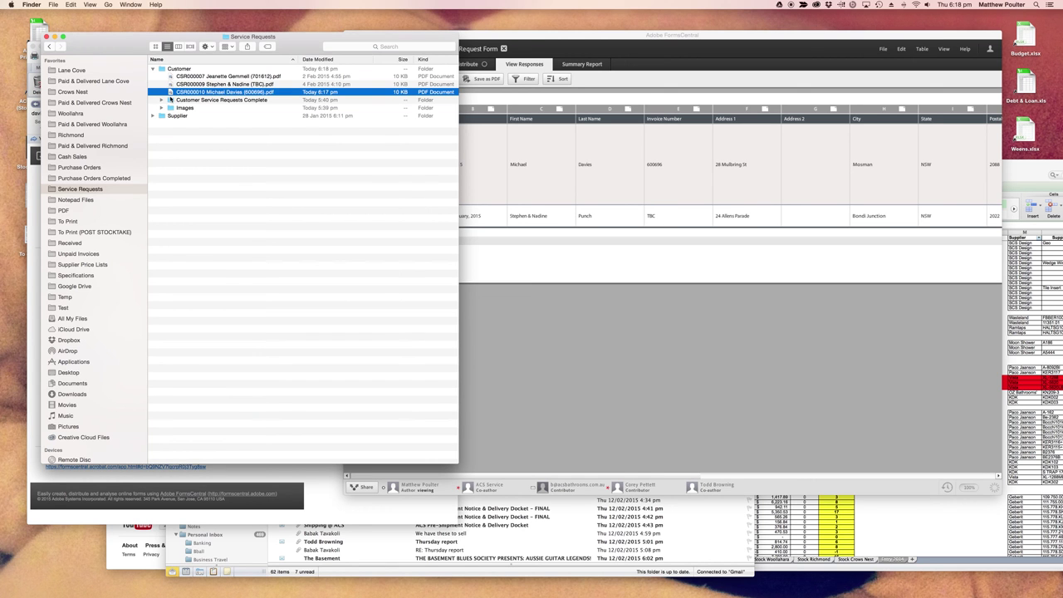
{"action": "double_click", "coordinate": [183, 94]}
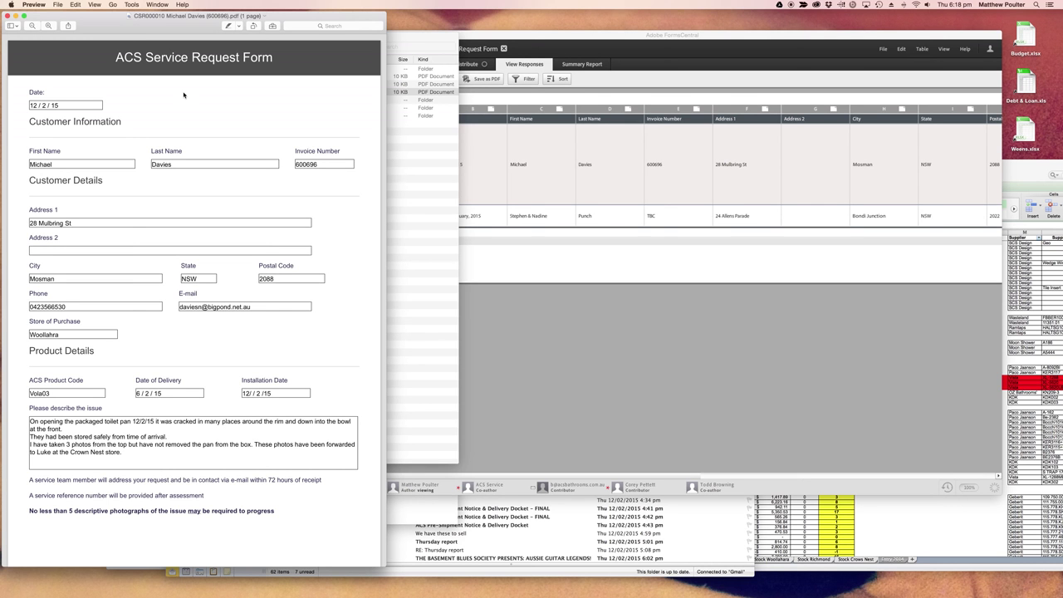
{"action": "left_click", "coordinate": [8, 16]}
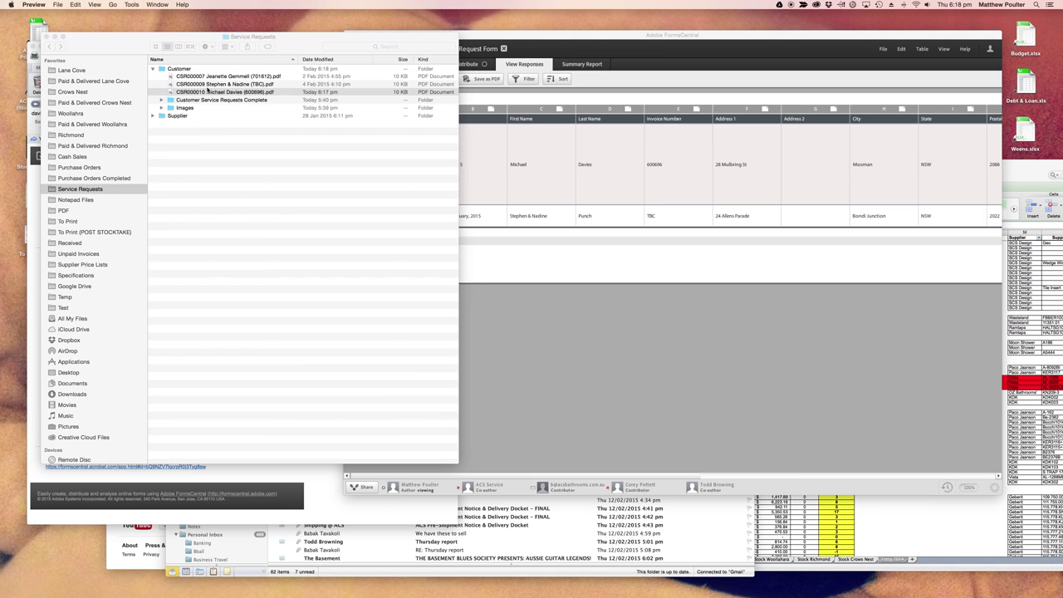
{"action": "left_click", "coordinate": [193, 94]}
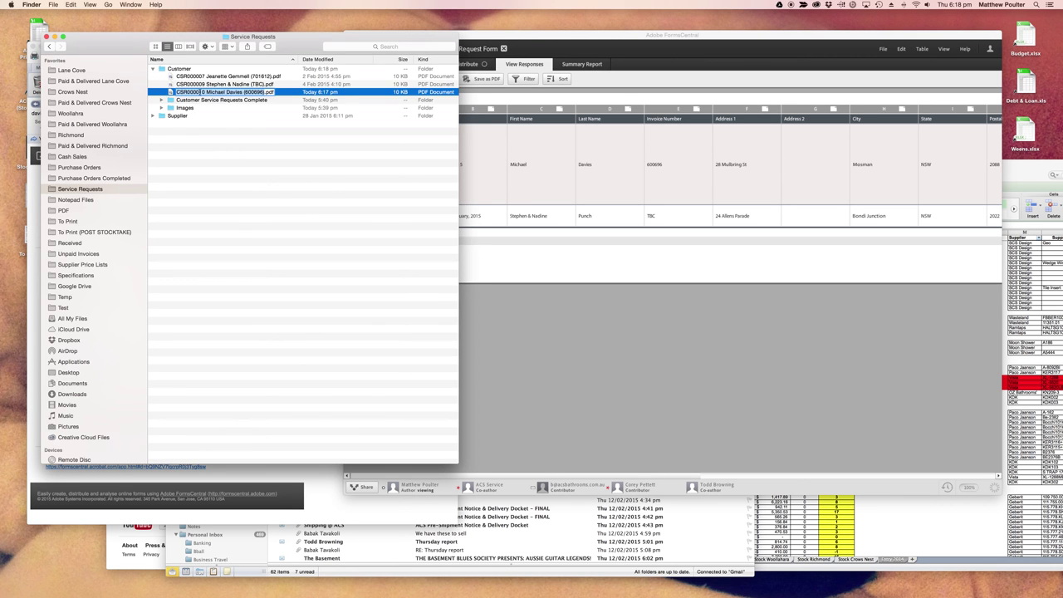
{"action": "left_click", "coordinate": [265, 115]}
{"action": "left_click", "coordinate": [275, 93]}
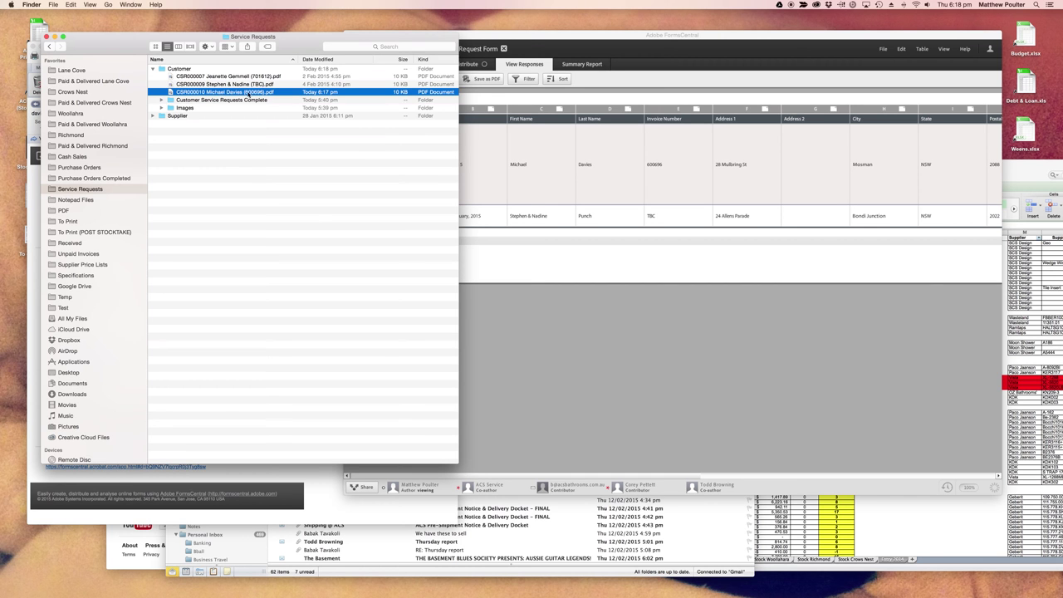
{"action": "double_click", "coordinate": [256, 92]}
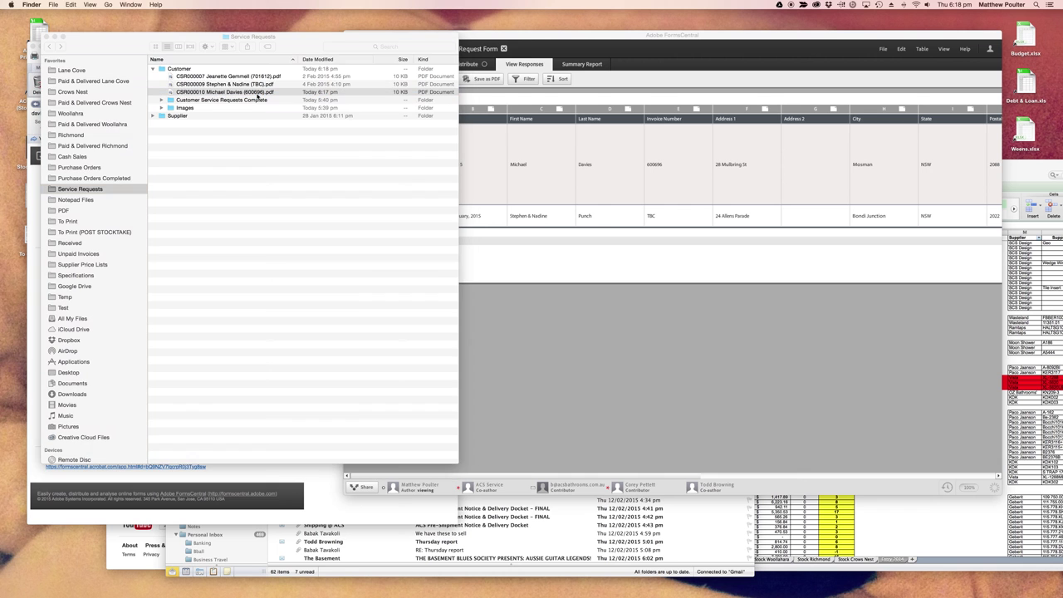
{"action": "left_click", "coordinate": [256, 94]}
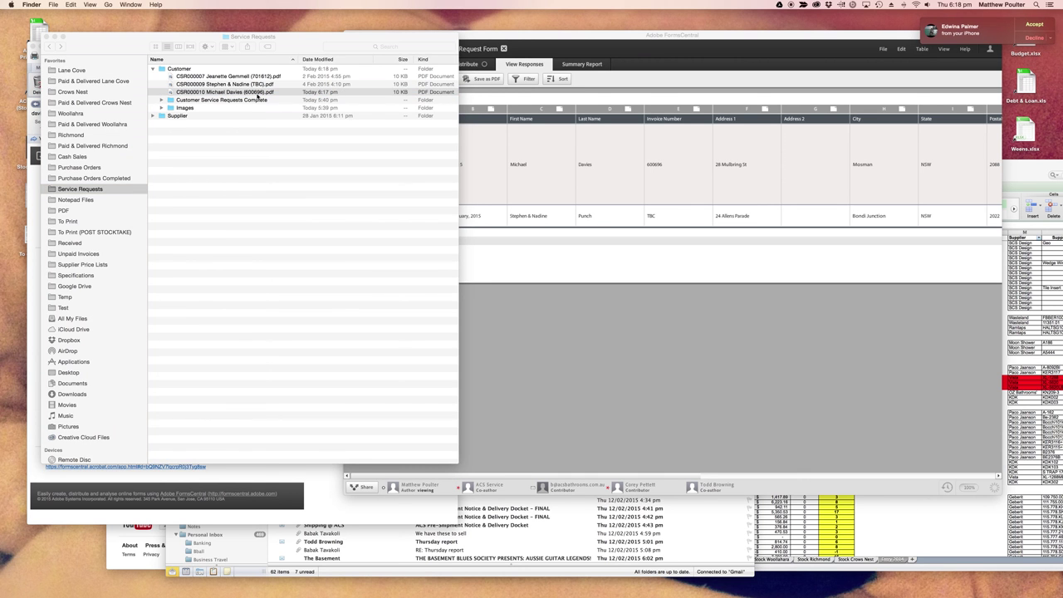
- Decline the incoming phone call and expand the Supplier folder together with all its store subfolders
{"action": "left_click", "coordinate": [1032, 38]}
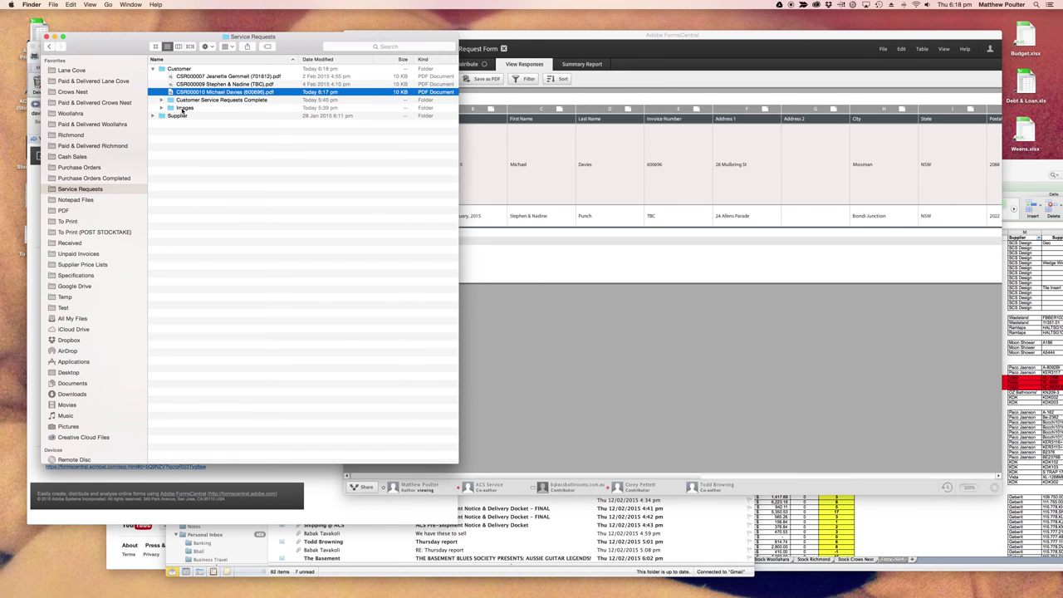
{"action": "left_click", "coordinate": [153, 116], "text": "alt"}
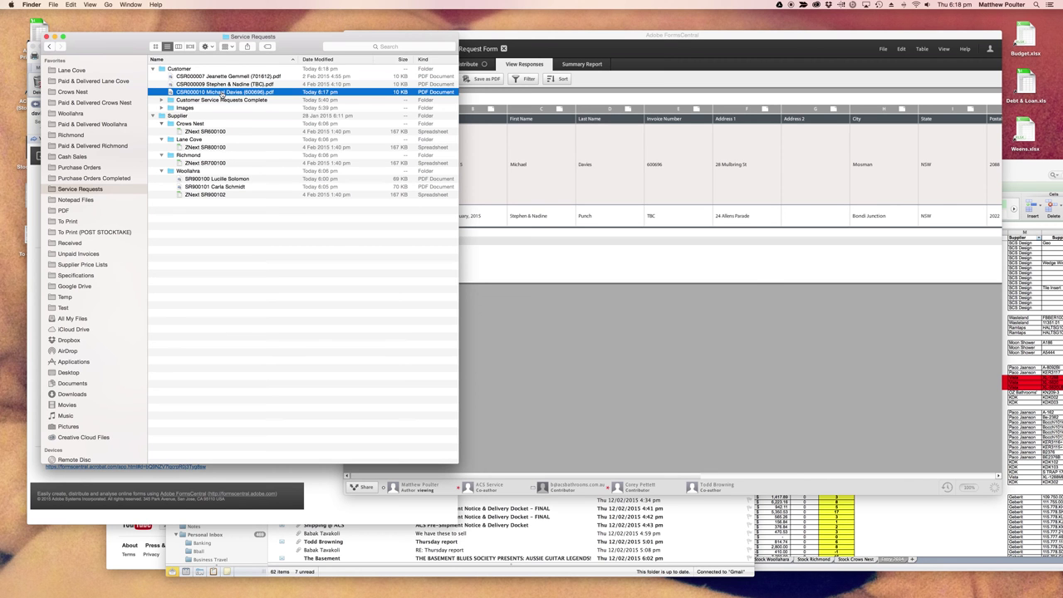
- Switch to Outlook, close the open response email, and show the On My Computer drafts with the folder window uncovered
{"action": "key", "text": "super+Tab"}
{"action": "key", "text": "super+Tab"}
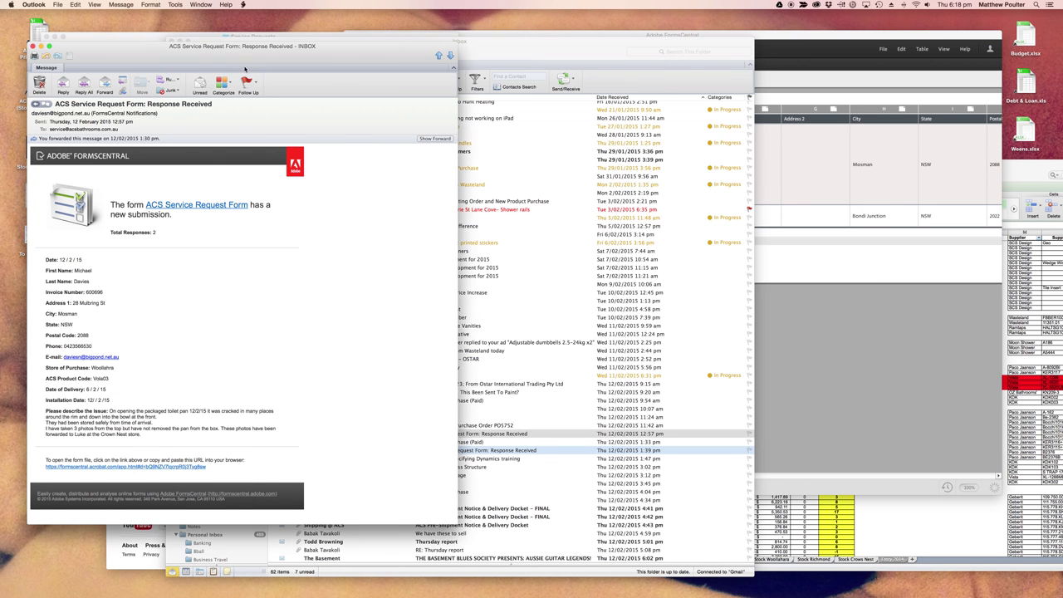
{"action": "key", "text": "super+w"}
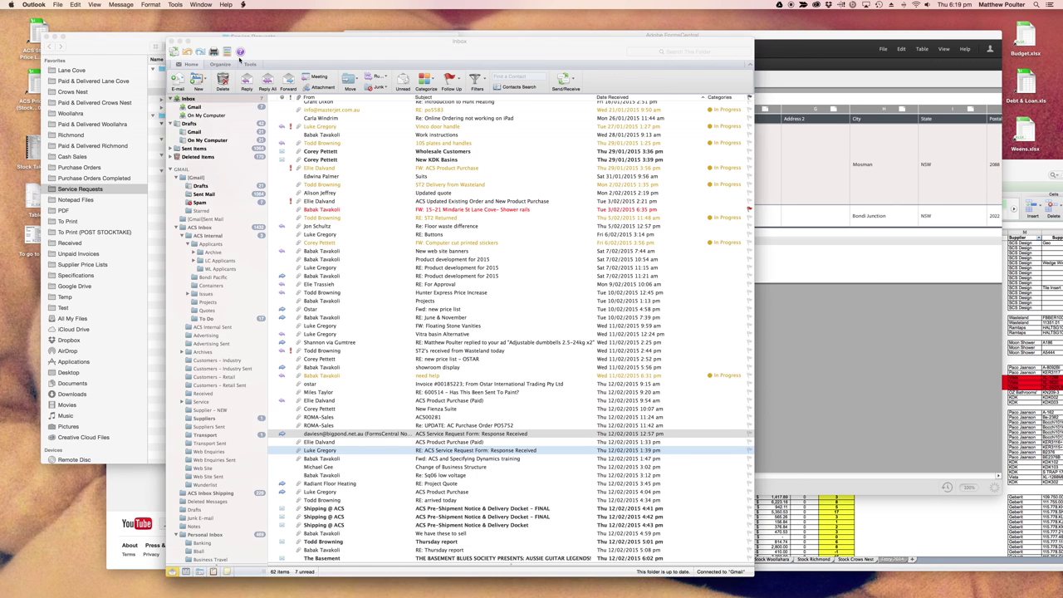
{"action": "left_click_drag", "start_coordinate": [274, 56], "coordinate": [401, 58]}
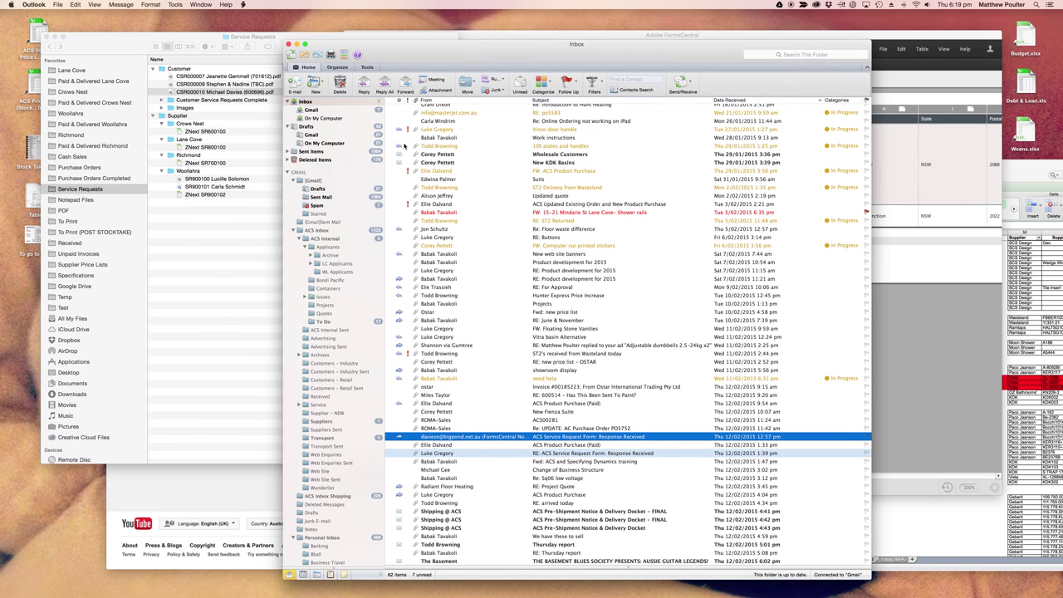
{"action": "left_click", "coordinate": [365, 143]}
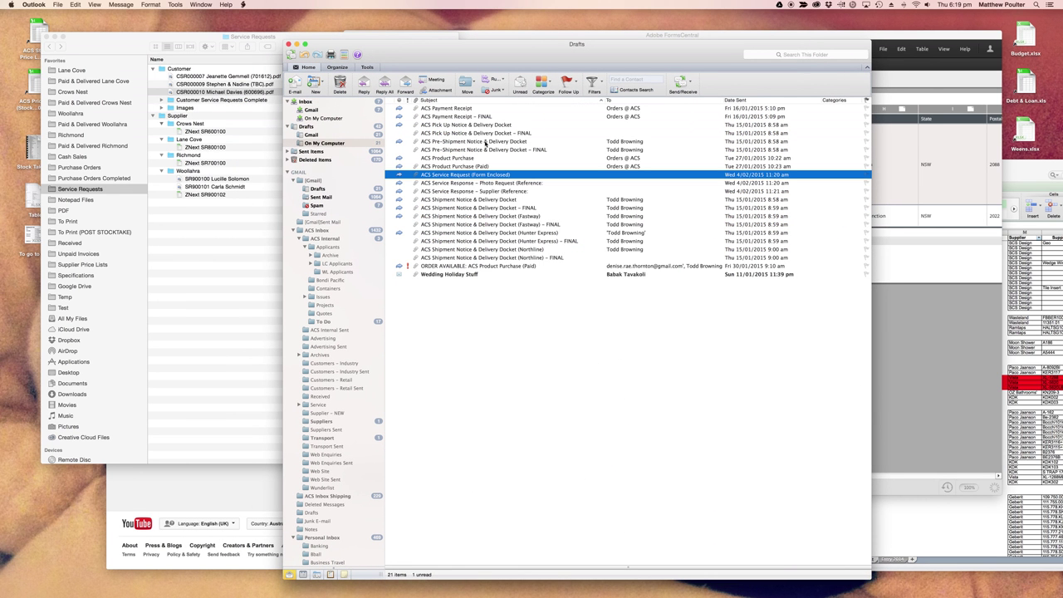
- Forward the "ACS Service Response - Supplier (Reference:" template from the drafts as a new email
{"action": "left_click", "coordinate": [487, 184]}
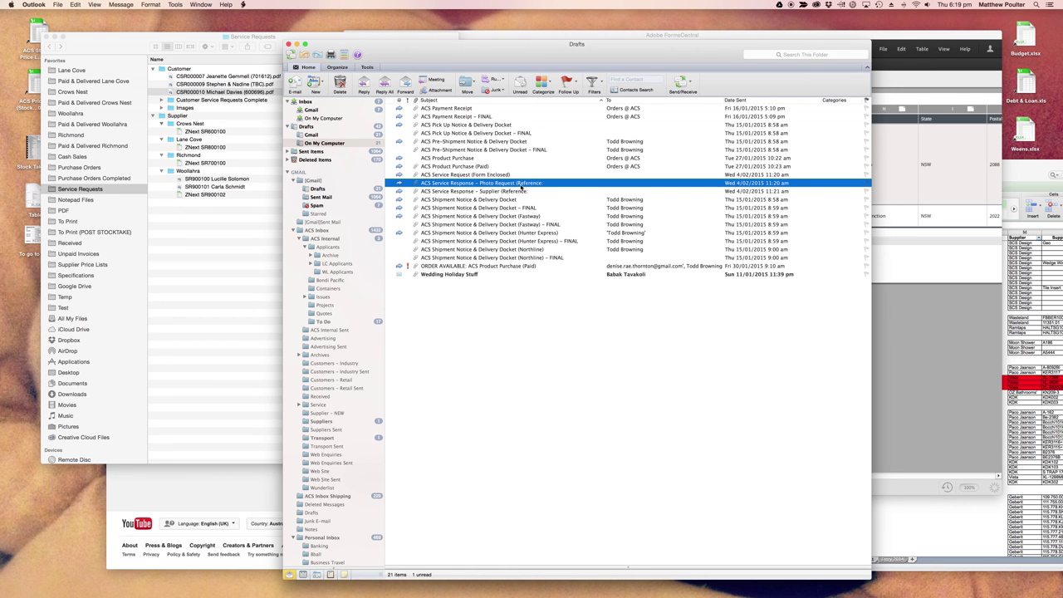
{"action": "left_click", "coordinate": [523, 189]}
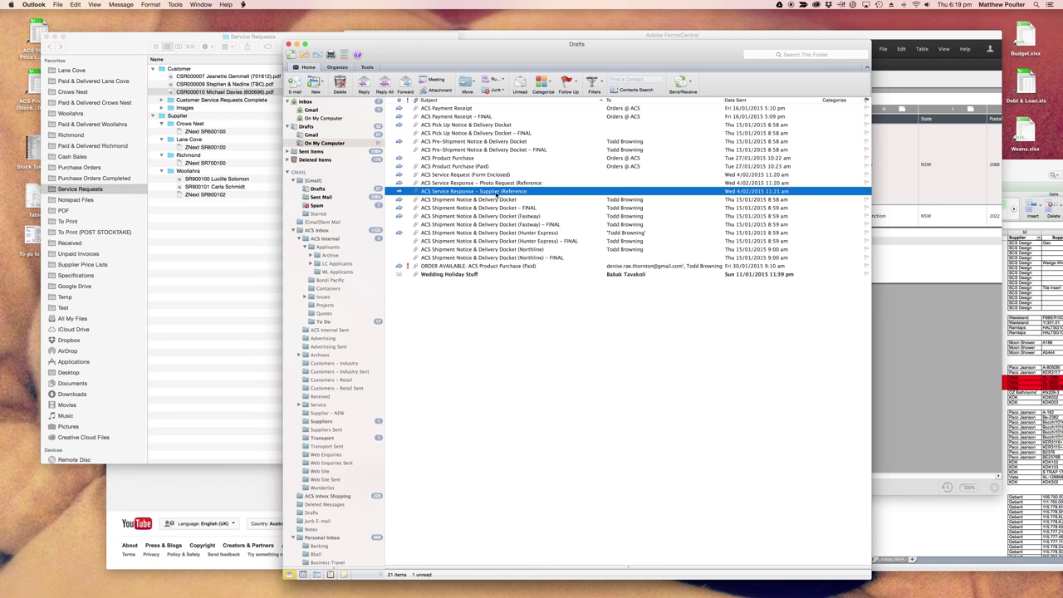
{"action": "key", "text": "super+j"}
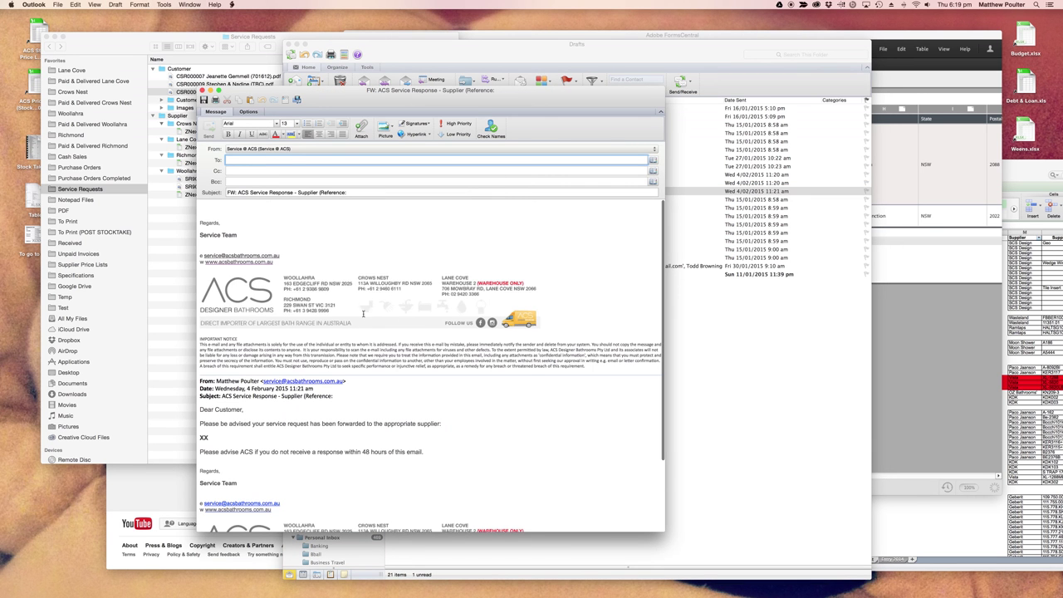
- Delete the extra signature and the forwarded message header above "Dear Customer," in the email body
{"action": "left_click_drag", "start_coordinate": [569, 376], "coordinate": [208, 218]}
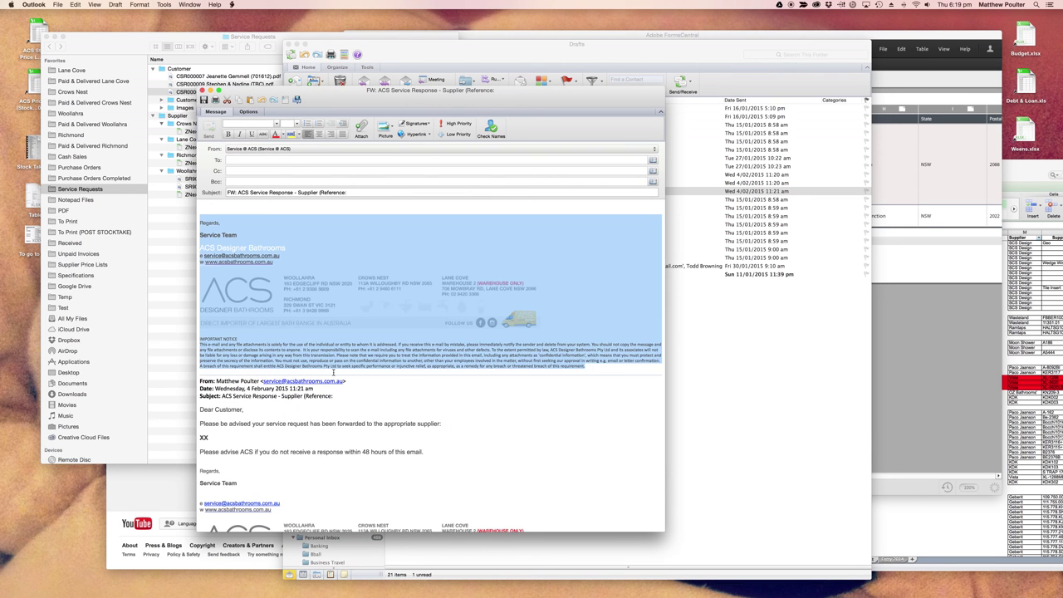
{"action": "left_click", "coordinate": [359, 398]}
{"action": "left_click_drag", "start_coordinate": [358, 398], "coordinate": [105, 174]}
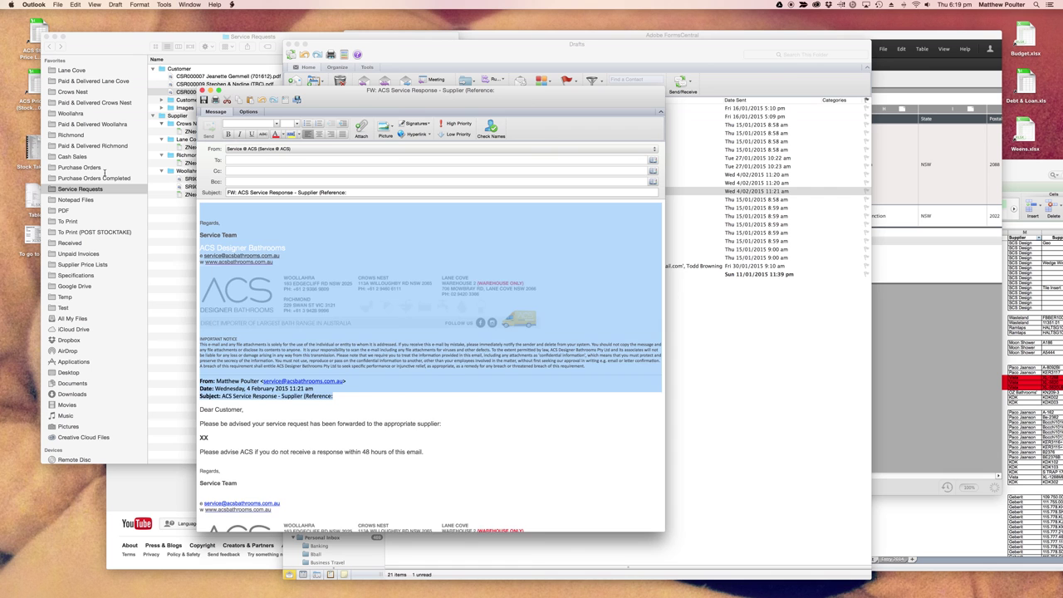
{"action": "key", "text": "BackSpace"}
{"action": "key", "text": "Delete"}
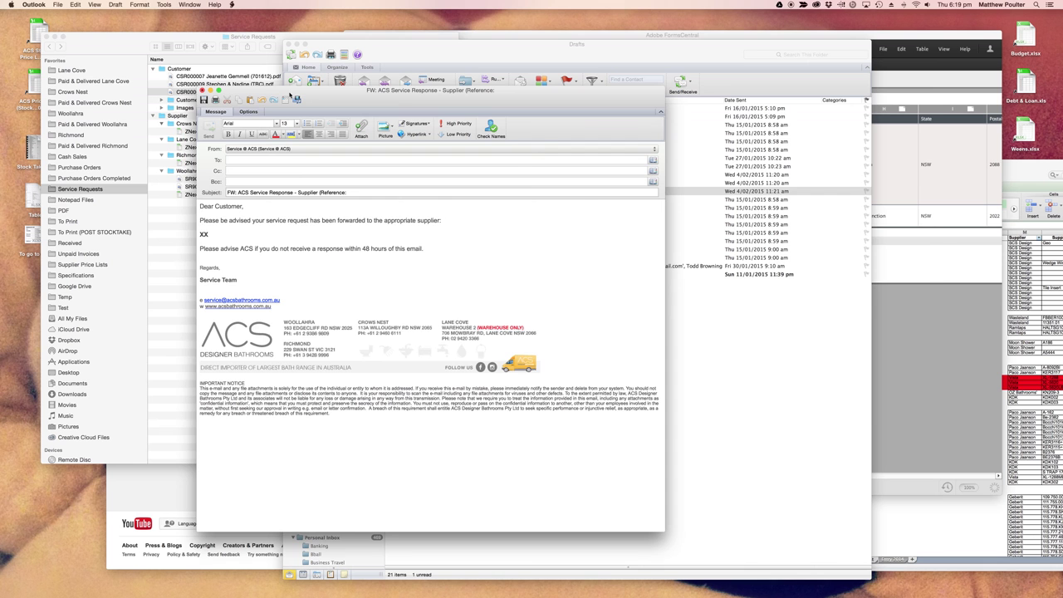
- Move the email window clear of the Service Requests window, and open the attachment chooser but cancel it
{"action": "left_click_drag", "start_coordinate": [358, 94], "coordinate": [629, 97]}
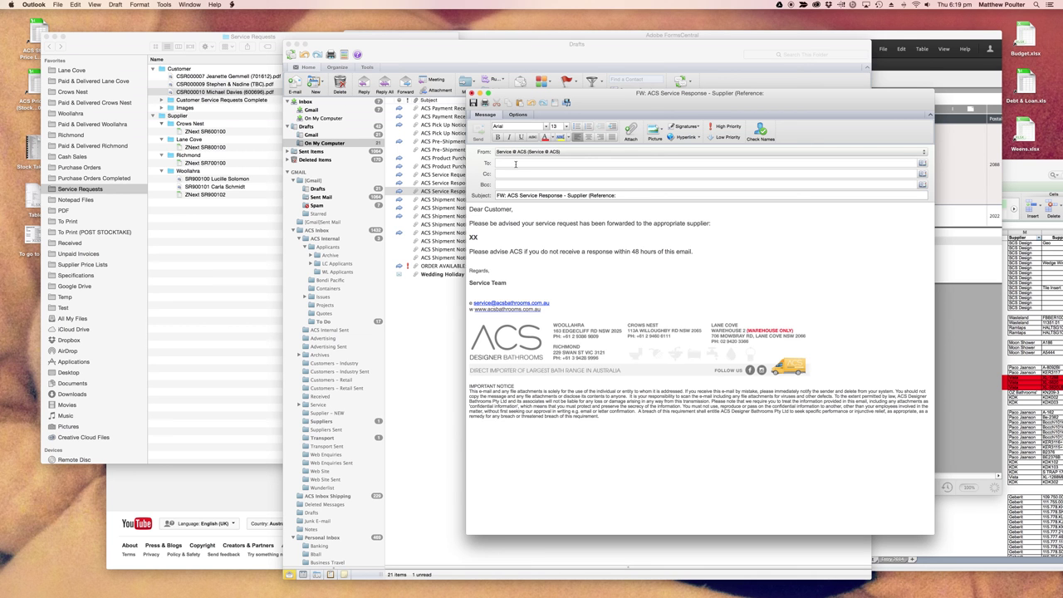
{"action": "left_click", "coordinate": [636, 132]}
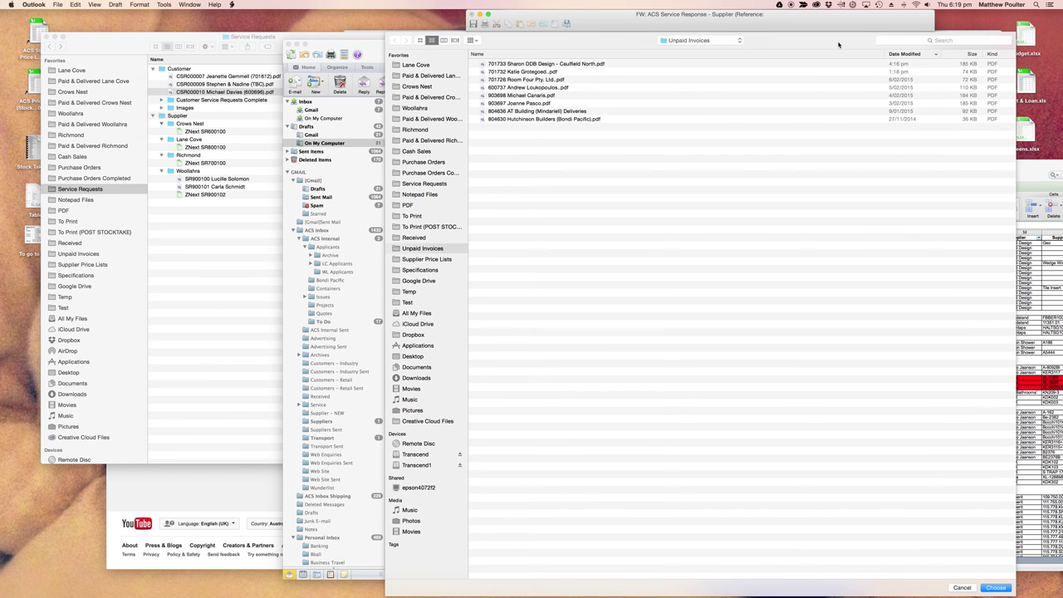
{"action": "left_click", "coordinate": [961, 587]}
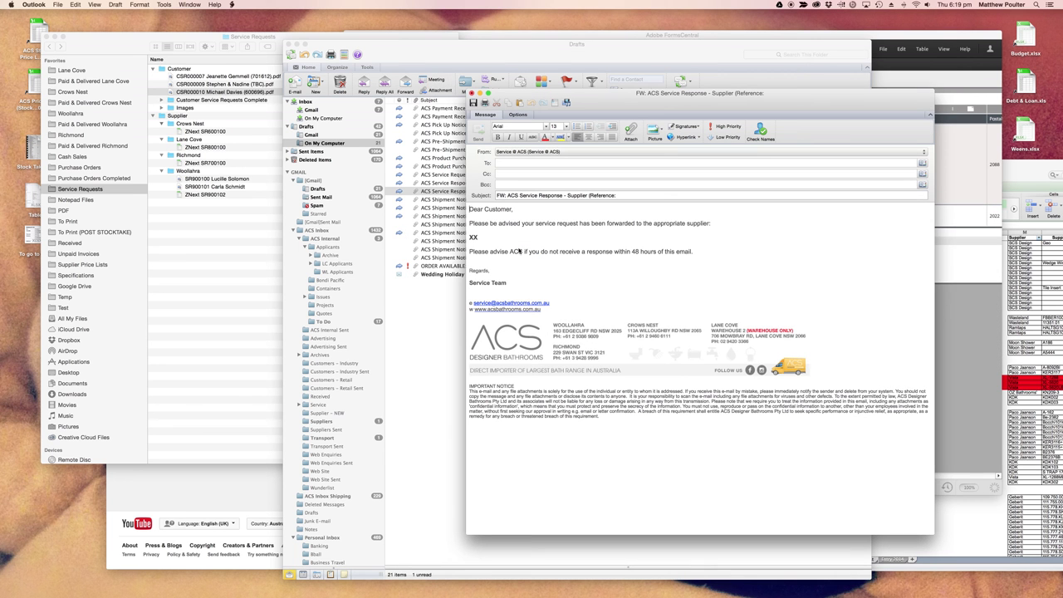
- Reopen the CSR000010 PDF from the Customer folder to check the form's details, and quit Preview
{"action": "left_click", "coordinate": [238, 93]}
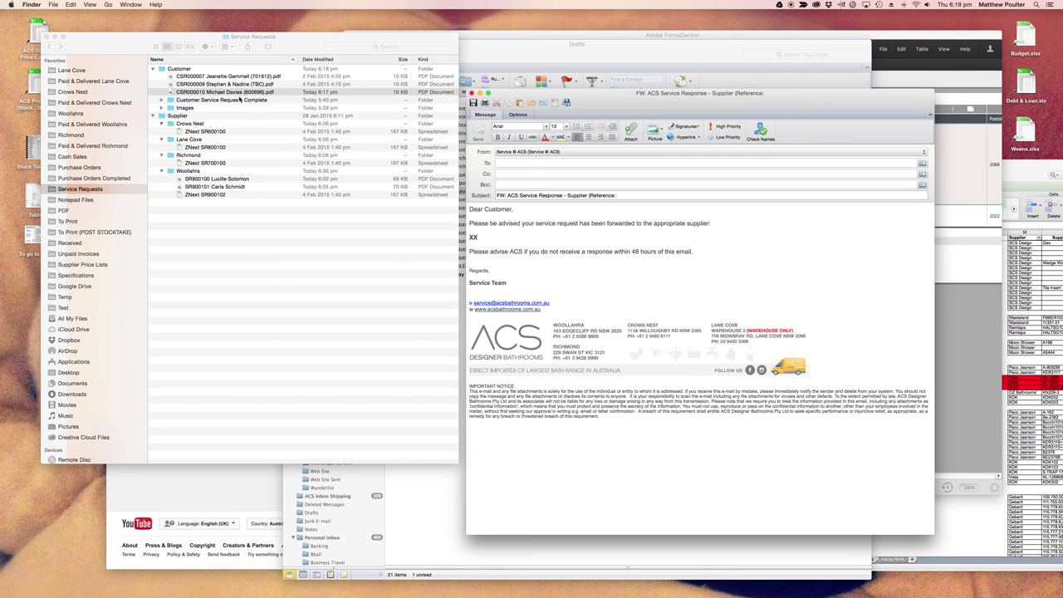
{"action": "double_click", "coordinate": [238, 93]}
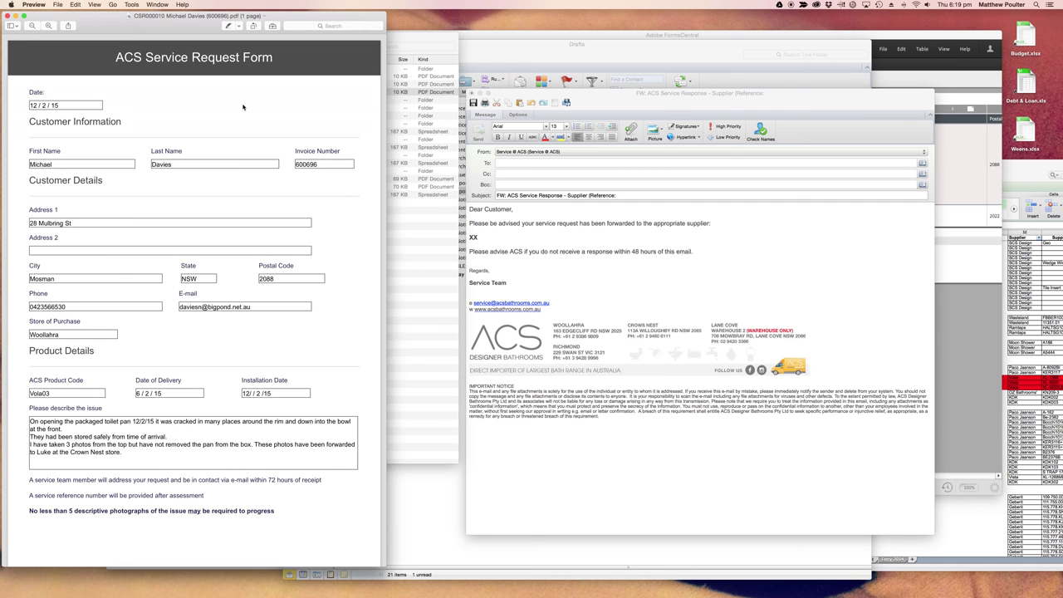
{"action": "key", "text": "super+w"}
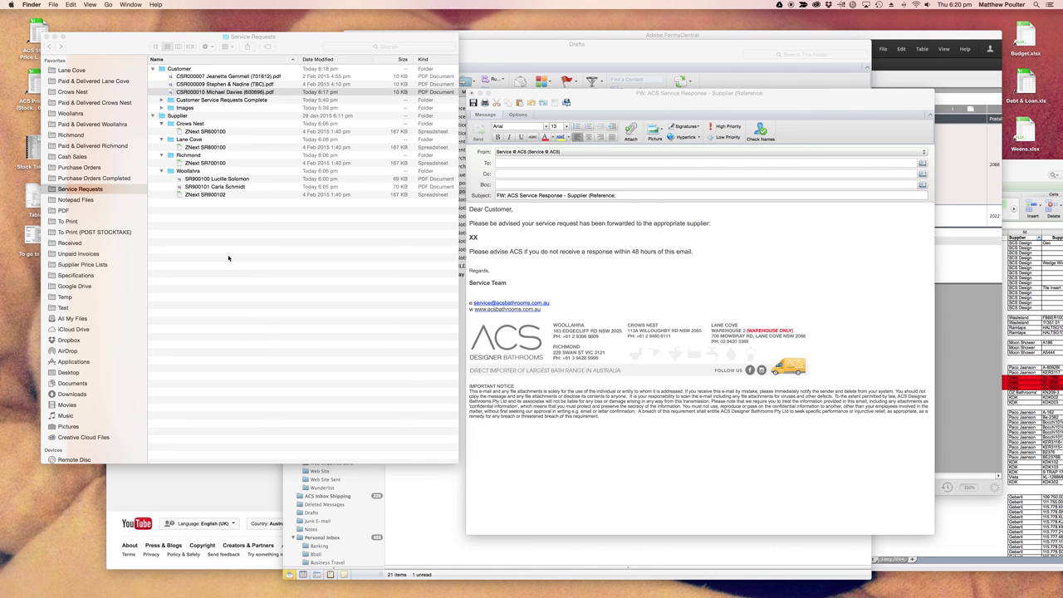
{"action": "key", "text": "super+q"}
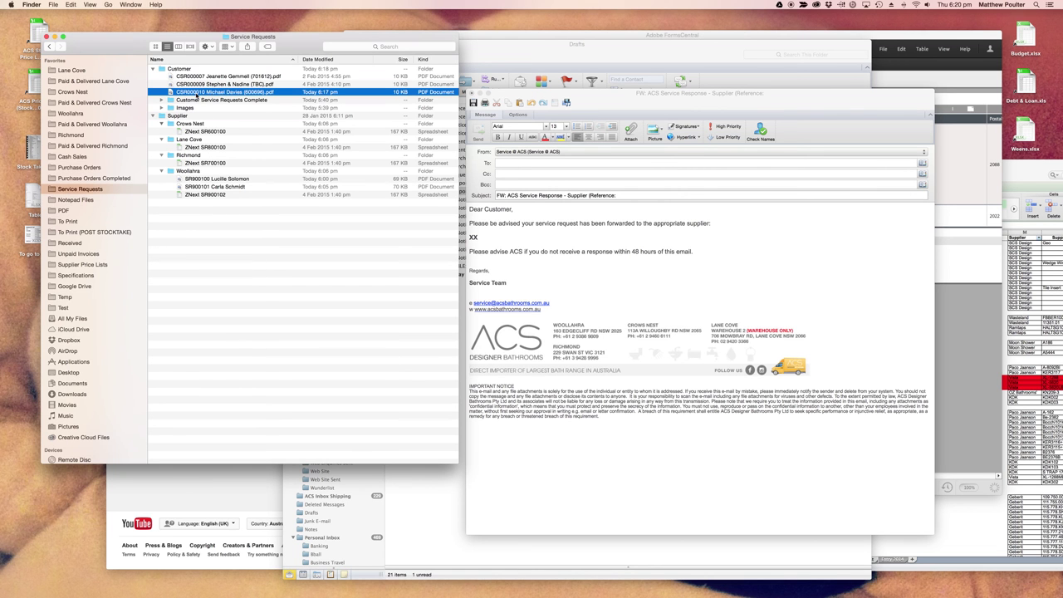
{"action": "key", "text": "super+Tab"}
{"action": "key", "text": "super+Tab"}
{"action": "key", "text": "super+Tab"}
{"action": "key", "text": "super+Tab"}
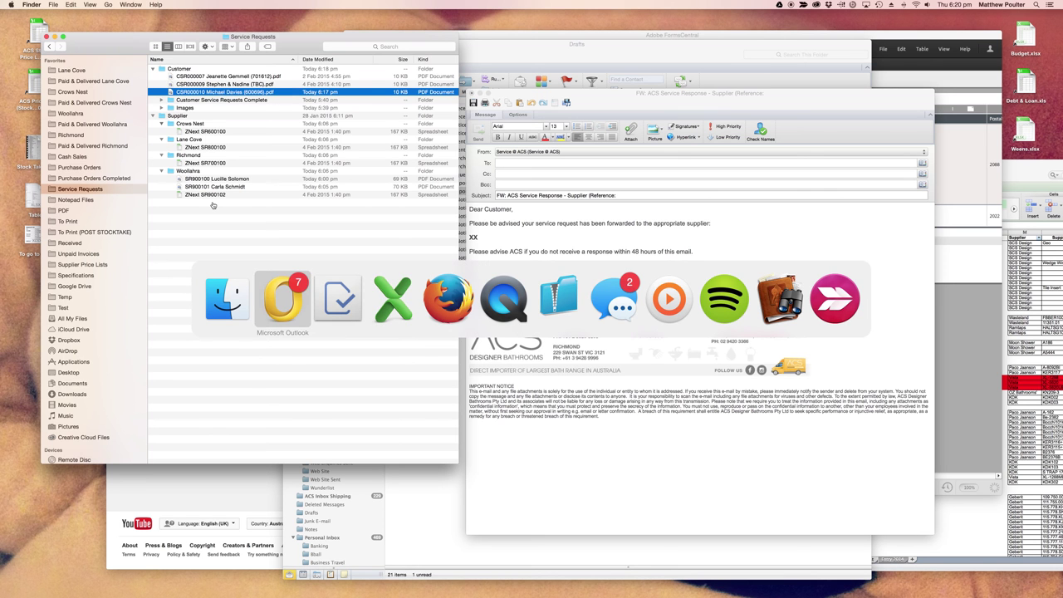
{"action": "key", "text": "super+Tab"}
{"action": "key", "text": "super+Tab"}
{"action": "key", "text": "super+Tab"}
{"action": "key", "text": "super+Tab"}
{"action": "key", "text": "super+Tab"}
{"action": "key", "text": "super+Tab"}
{"action": "key", "text": "super+Tab"}
{"action": "key", "text": "super+Tab"}
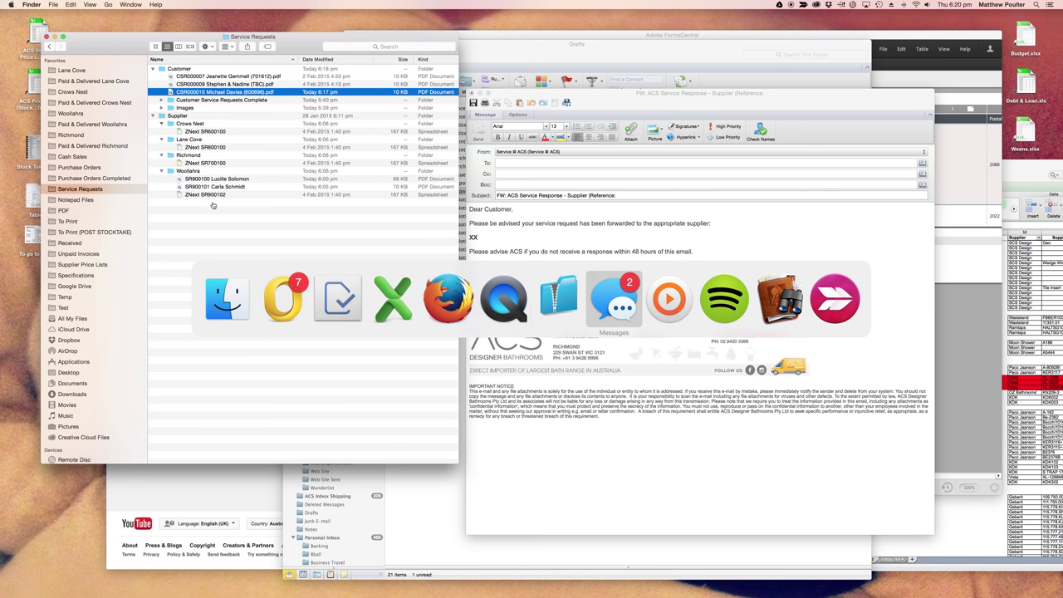
{"action": "key", "text": "super+Tab"}
{"action": "key", "text": "super+Tab"}
{"action": "key", "text": "super+Tab"}
{"action": "key", "text": "super+Tab"}
{"action": "key", "text": "super+Tab"}
{"action": "key", "text": "super+Tab"}
{"action": "key", "text": "super+Tab"}
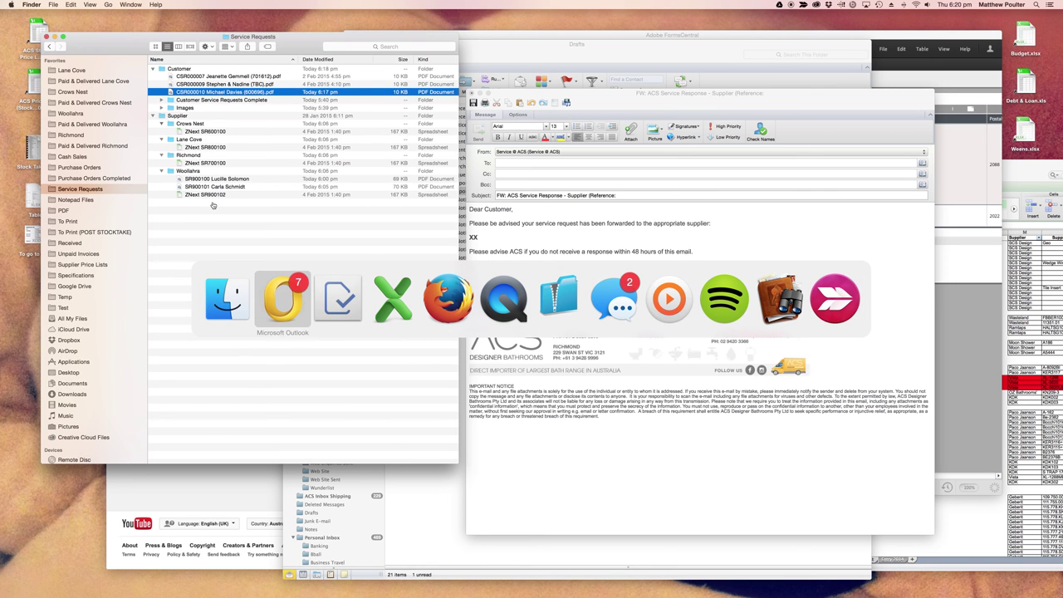
{"action": "key", "text": "super+Tab"}
{"action": "key", "text": "super+Tab"}
{"action": "key", "text": "super+Tab"}
{"action": "key", "text": "super+Tab"}
{"action": "key", "text": "super+Tab"}
{"action": "key", "text": "super+Tab"}
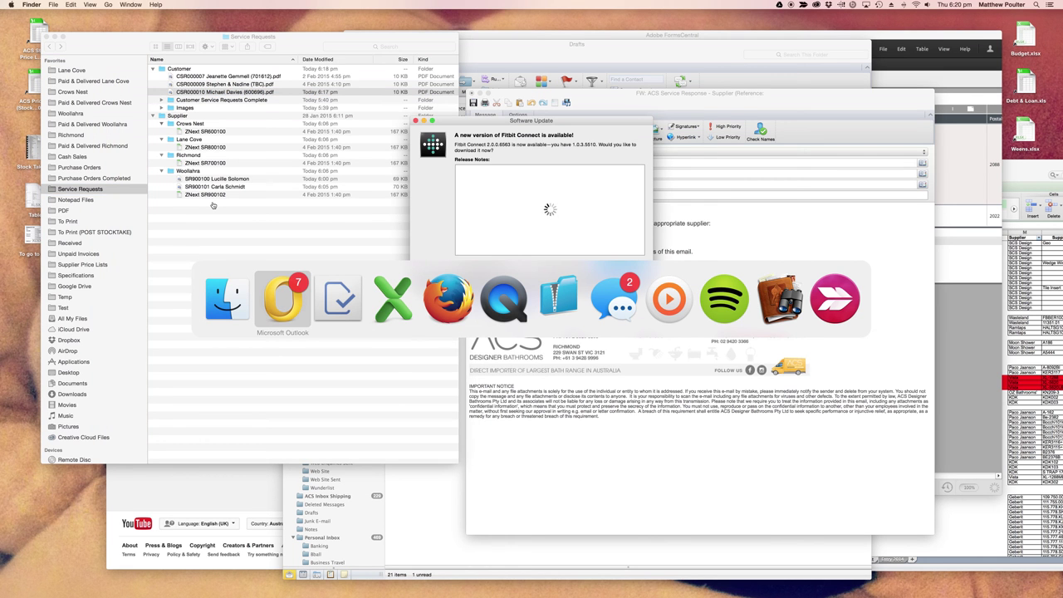
{"action": "key", "text": "super+Tab"}
{"action": "key", "text": "super+Tab"}
{"action": "key", "text": "super+Tab"}
{"action": "key", "text": "super+Tab"}
{"action": "key", "text": "super+Tab"}
{"action": "key", "text": "super+Tab"}
{"action": "key", "text": "super+Tab"}
{"action": "key", "text": "super+Tab"}
{"action": "key", "text": "super+Tab"}
{"action": "key", "text": "super+Tab"}
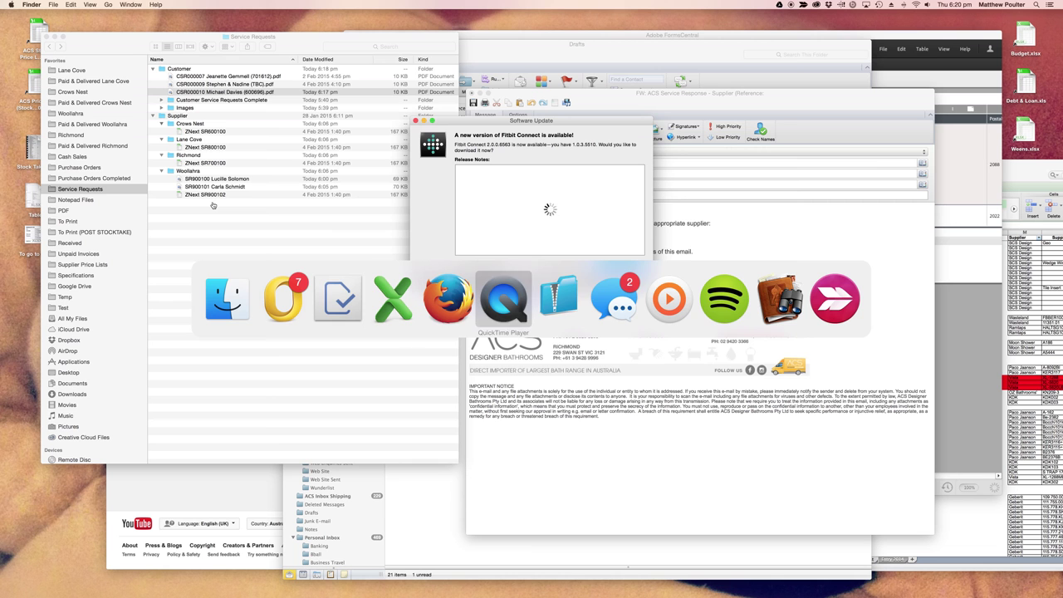
- Dismiss the Fitbit Connect update notice and switch to the stock and price list in Excel
{"action": "key", "text": "super+Tab"}
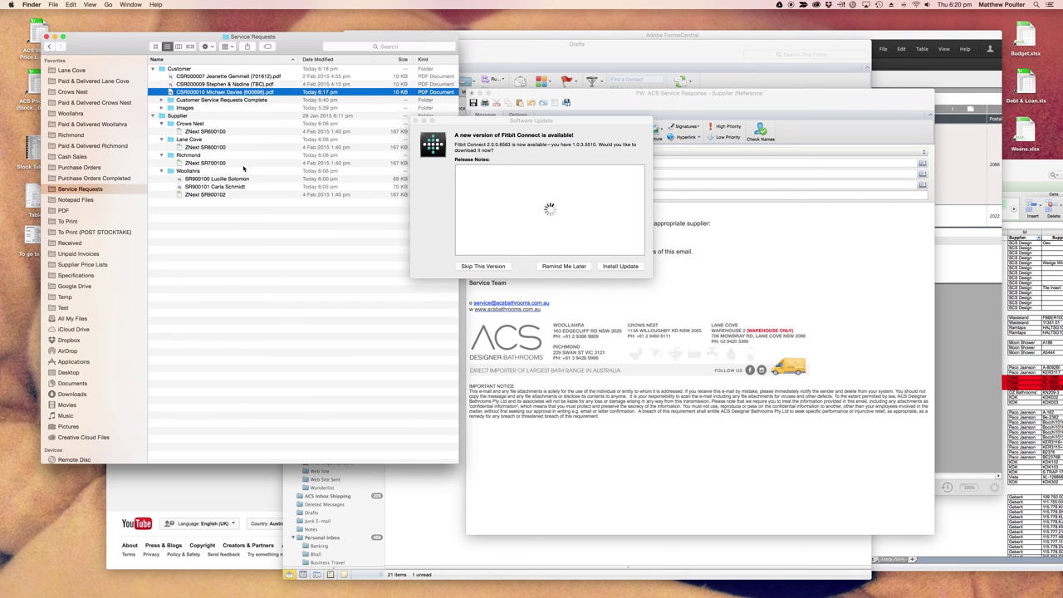
{"action": "left_click", "coordinate": [416, 121]}
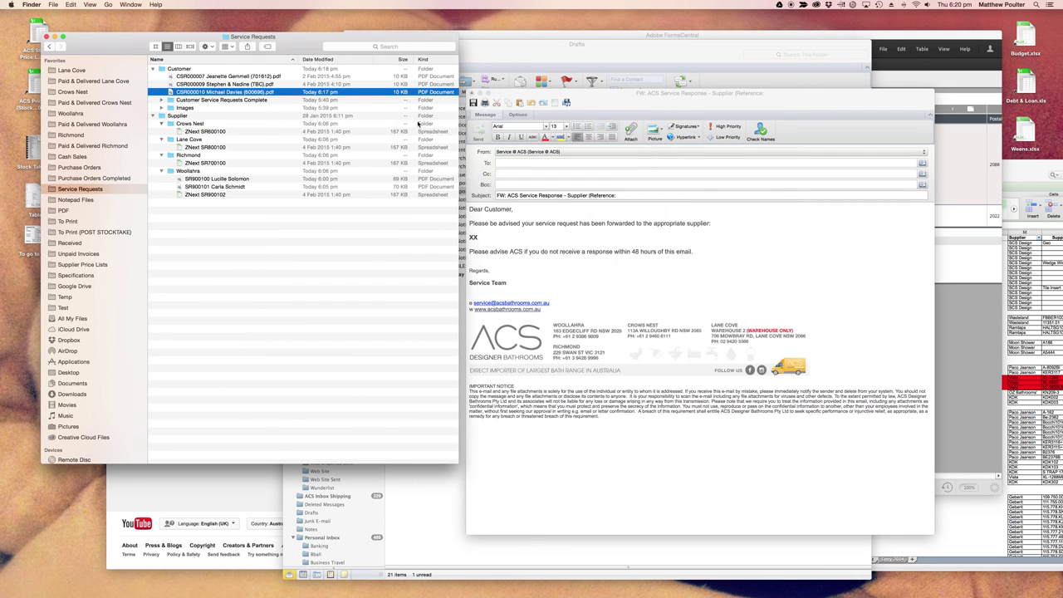
{"action": "key", "text": "super+Tab"}
{"action": "key", "text": "super+Tab"}
{"action": "key", "text": "super+Tab"}
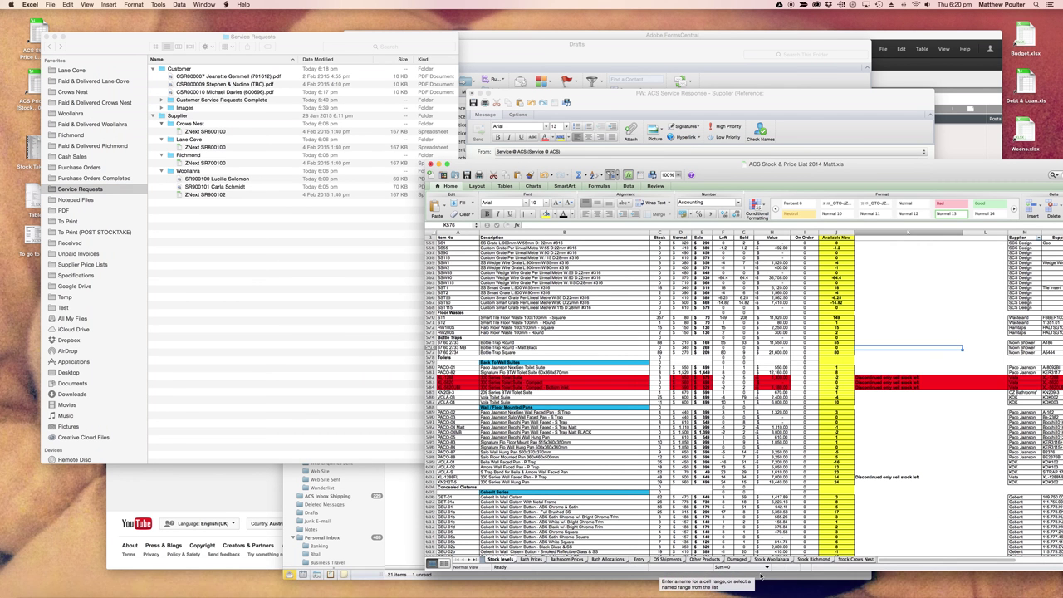
- Open the Jones & Co. invoice workbook from the Lane Cove folder with macros enabled
{"action": "mouse_move", "coordinate": [898, 587]}
{"action": "left_click", "coordinate": [72, 70]}
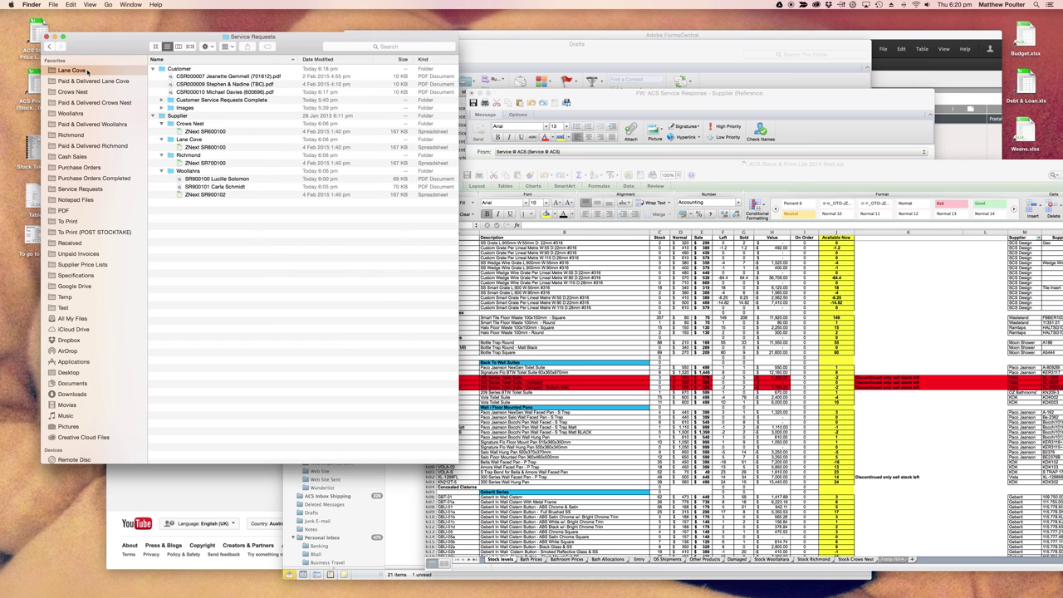
{"action": "double_click", "coordinate": [210, 196]}
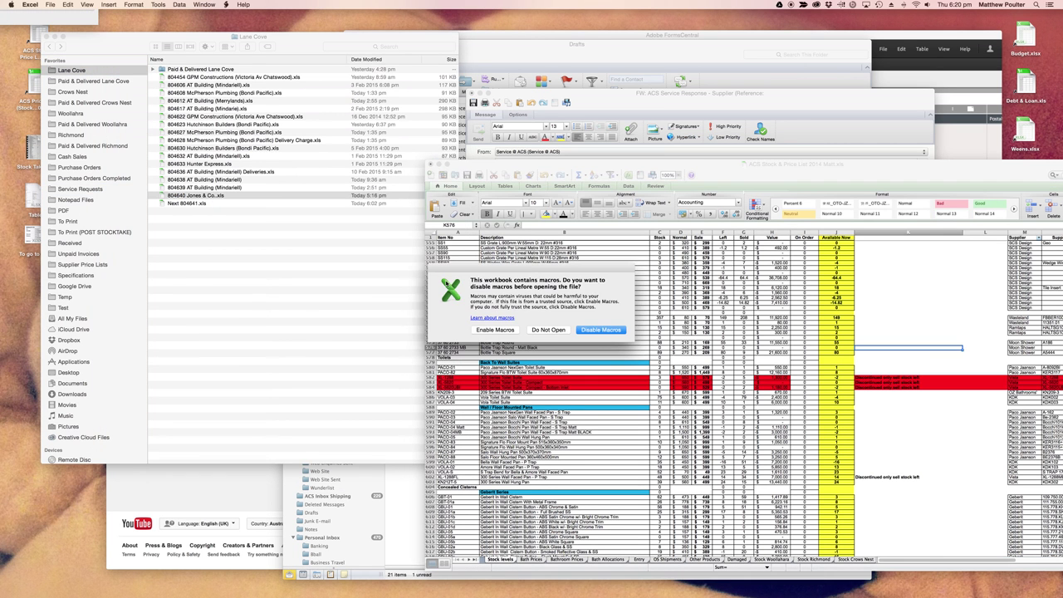
{"action": "left_click", "coordinate": [495, 329]}
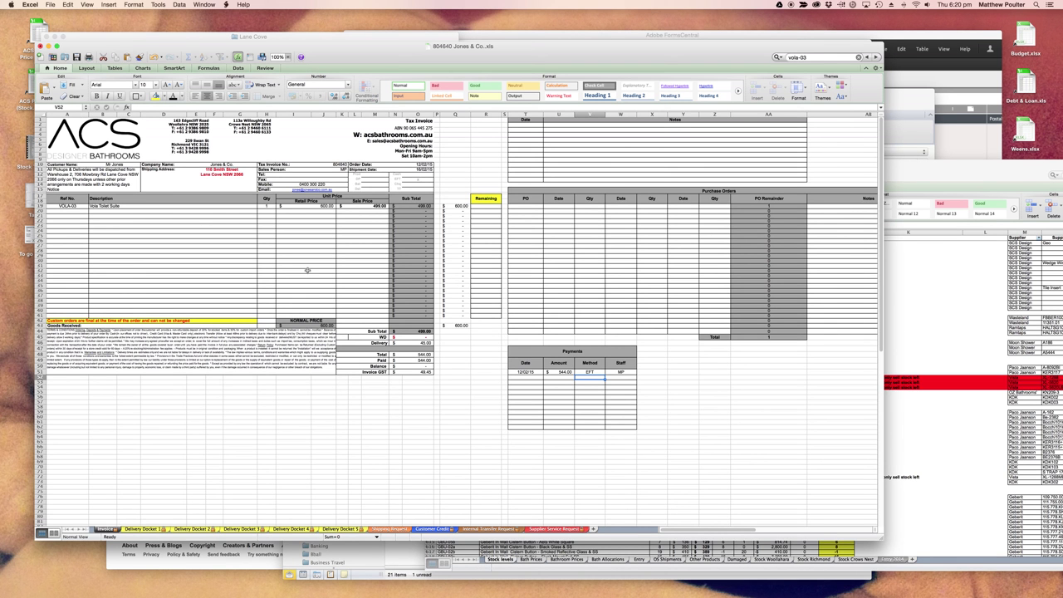
- Unprotect the workbook's Supplier Service Request sheet by entering the sheet password
{"action": "left_click", "coordinate": [230, 265]}
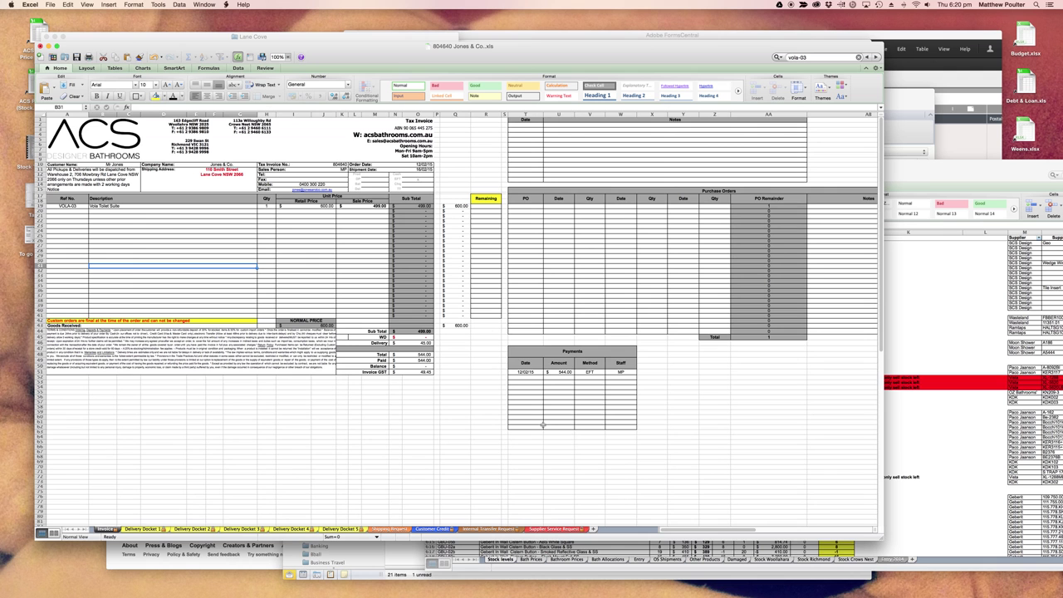
{"action": "left_click", "coordinate": [555, 529]}
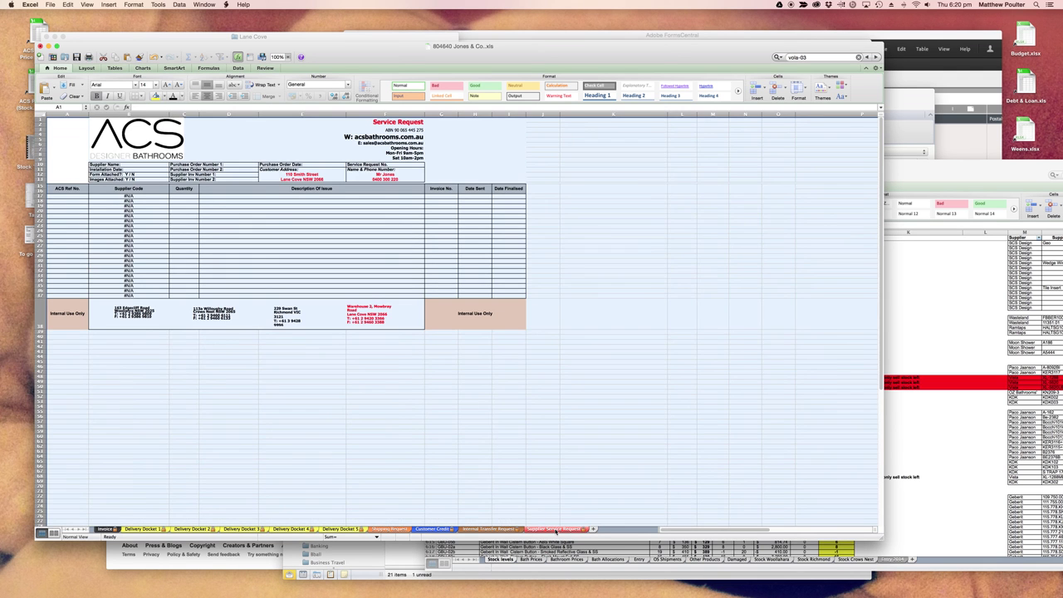
{"action": "left_click", "coordinate": [530, 390]}
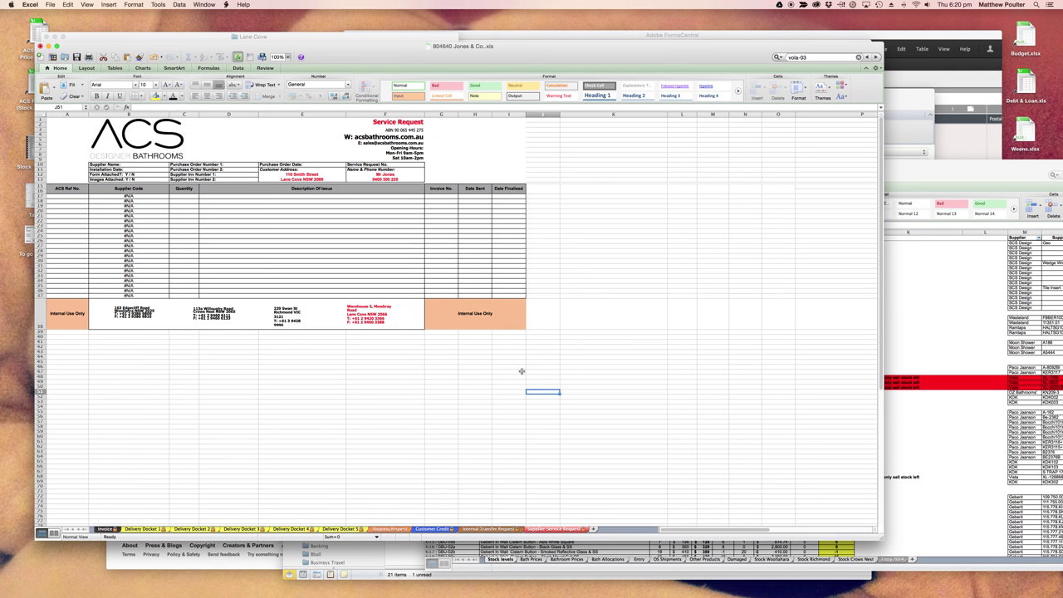
{"action": "left_click", "coordinate": [314, 461]}
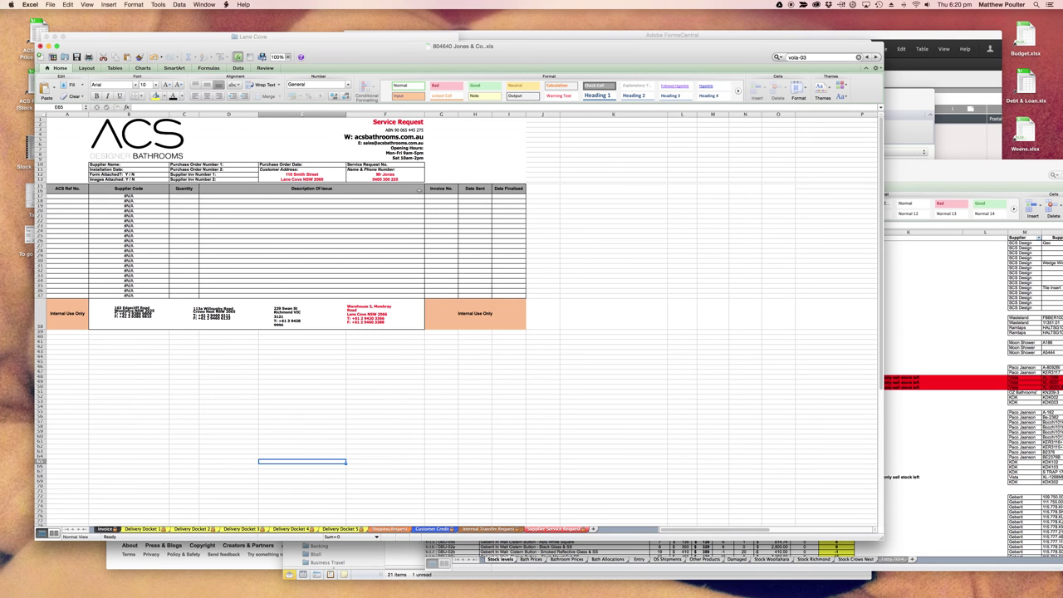
{"action": "left_click", "coordinate": [264, 67]}
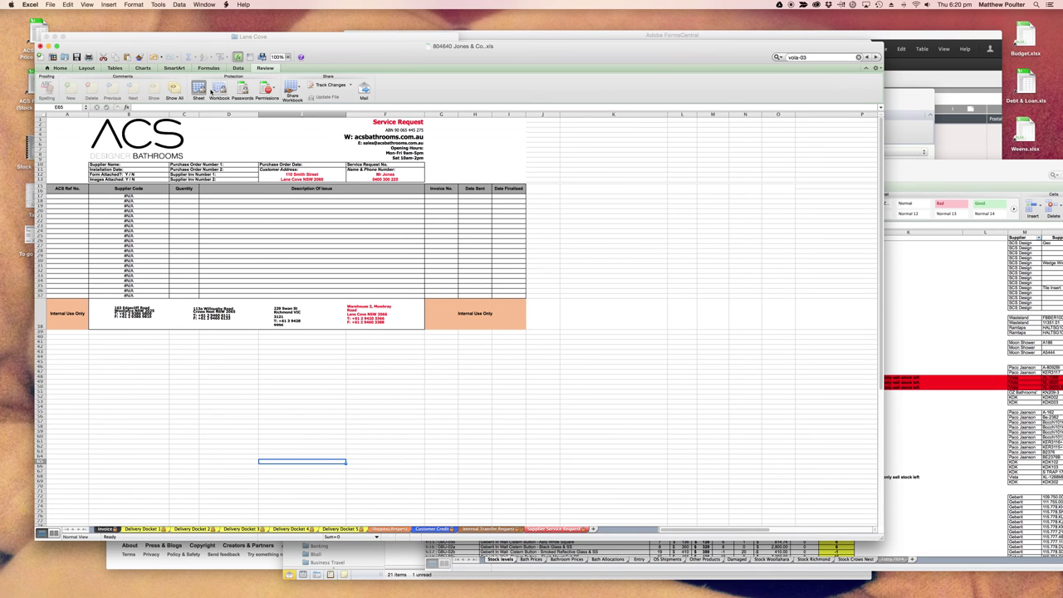
{"action": "left_click", "coordinate": [197, 91]}
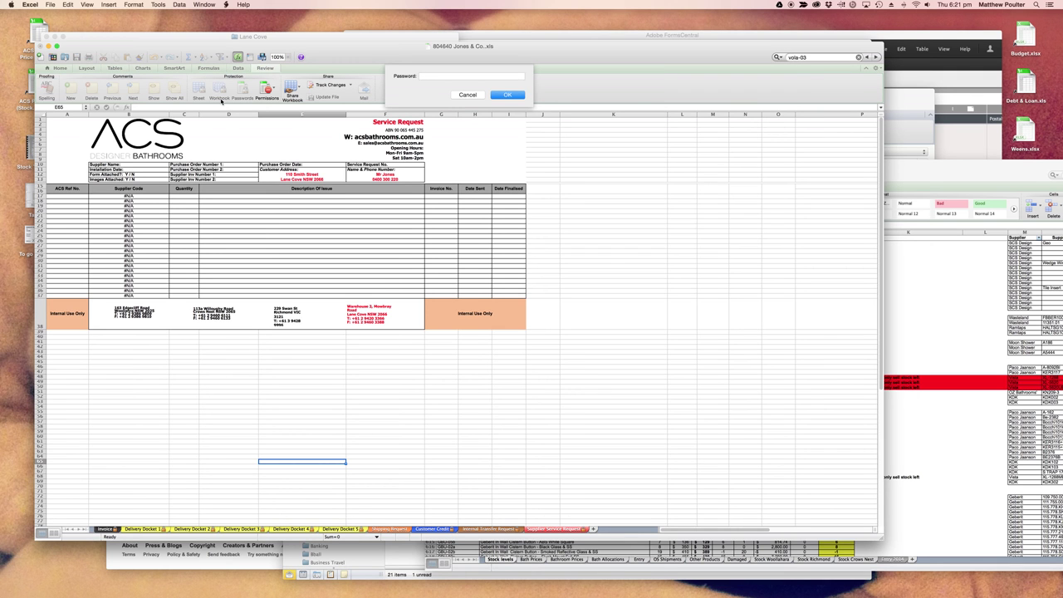
{"action": "type", "text": "••••••"}
{"action": "key", "text": "Return"}
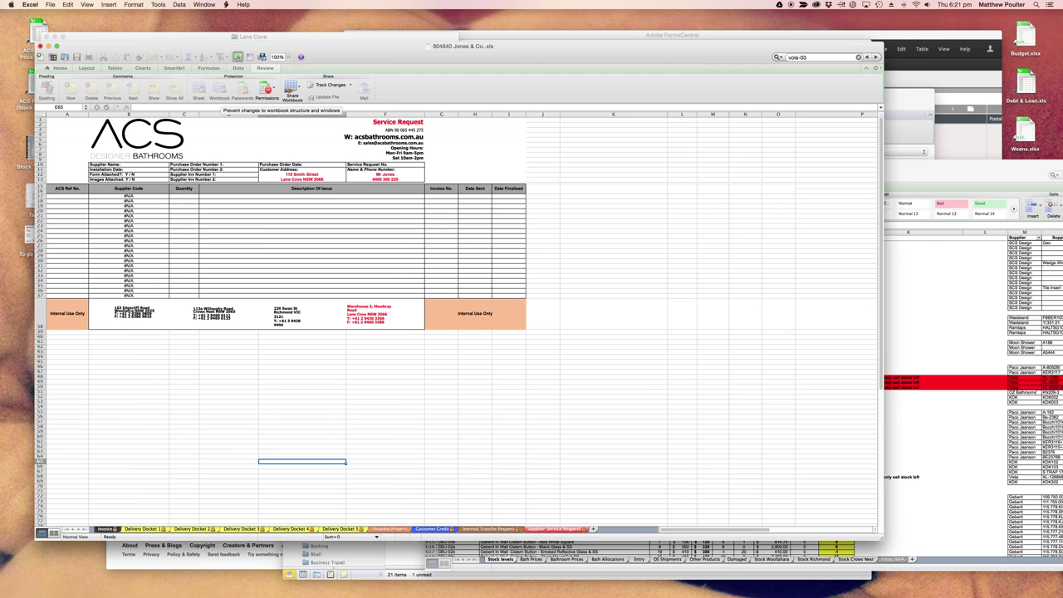
- Delete the Invoice No., Date Sent and Date Finalised columns (G to I) from the service request and save the workbook
{"action": "left_click_drag", "start_coordinate": [437, 113], "coordinate": [509, 114]}
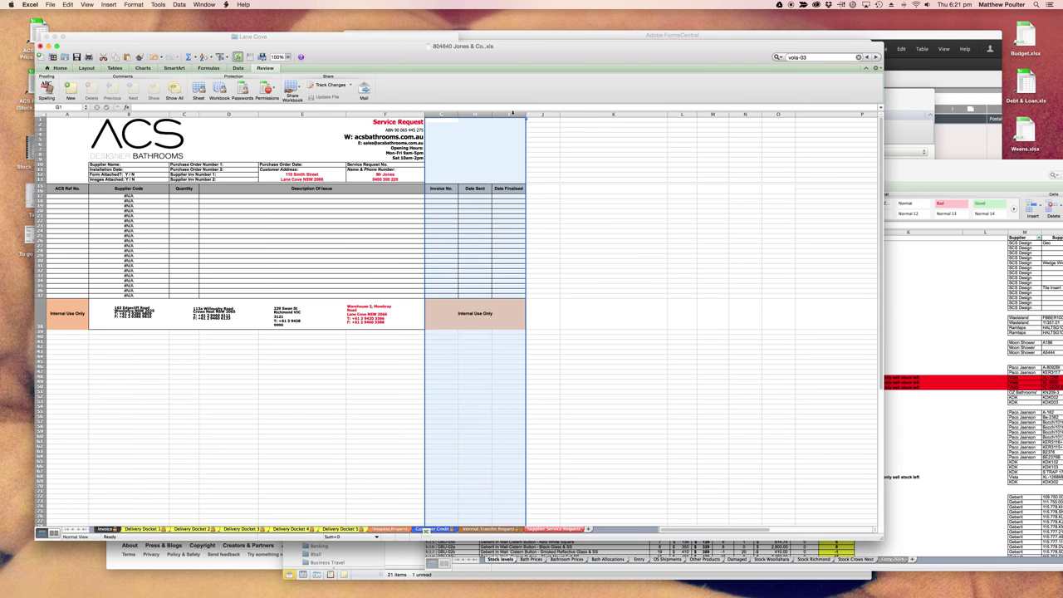
{"action": "right_click", "coordinate": [512, 114]}
{"action": "left_click", "coordinate": [577, 161]}
{"action": "left_click", "coordinate": [362, 238]}
{"action": "key", "text": "super+s"}
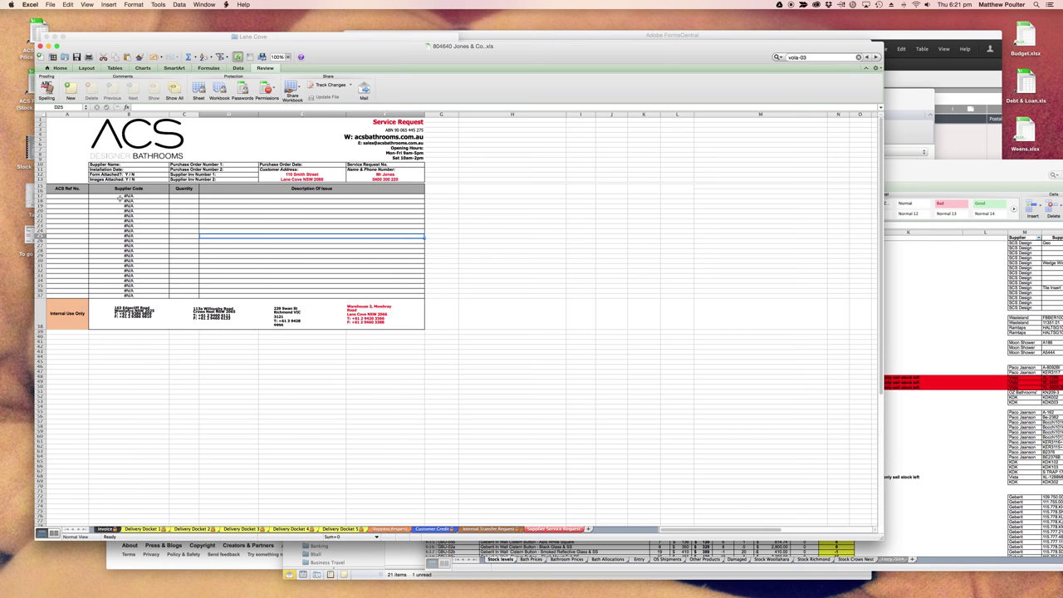
- Check the item code on the Invoice sheet and enter VOLA-03 as the service request's first ACS Ref No
{"action": "left_click", "coordinate": [85, 198]}
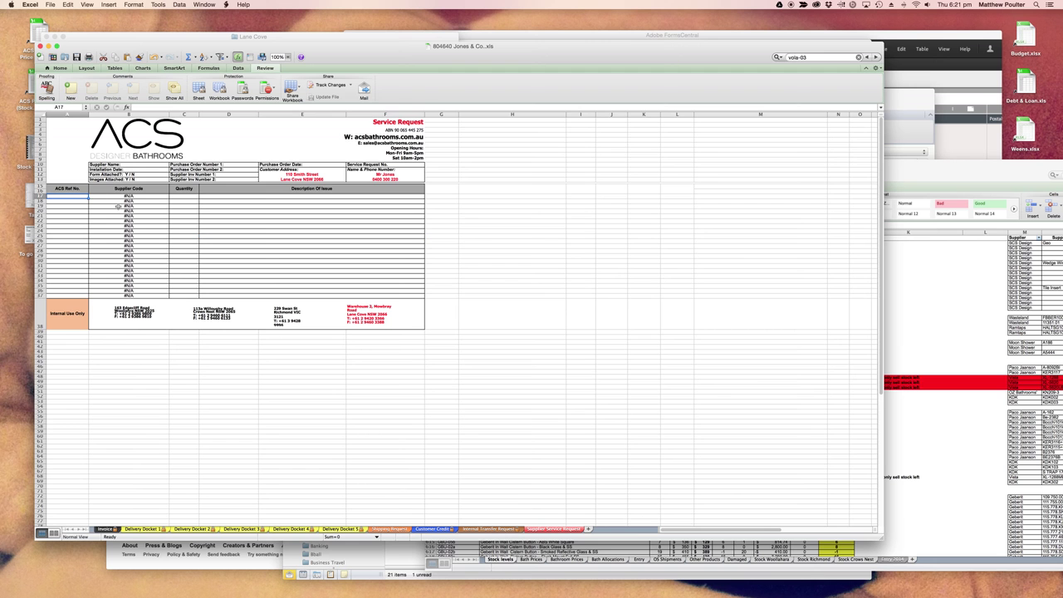
{"action": "left_click", "coordinate": [107, 529]}
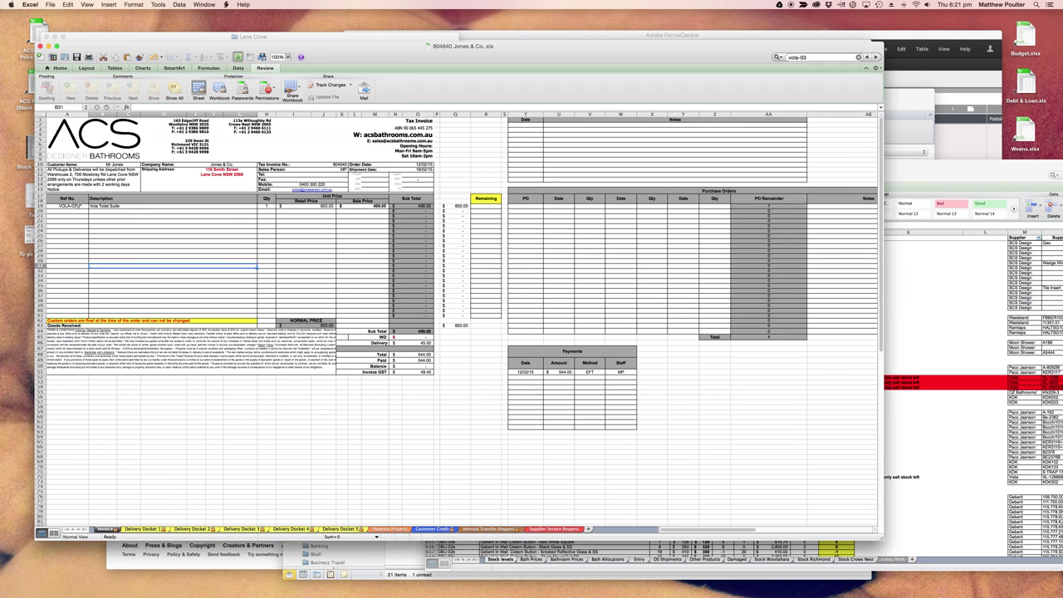
{"action": "left_click", "coordinate": [553, 529]}
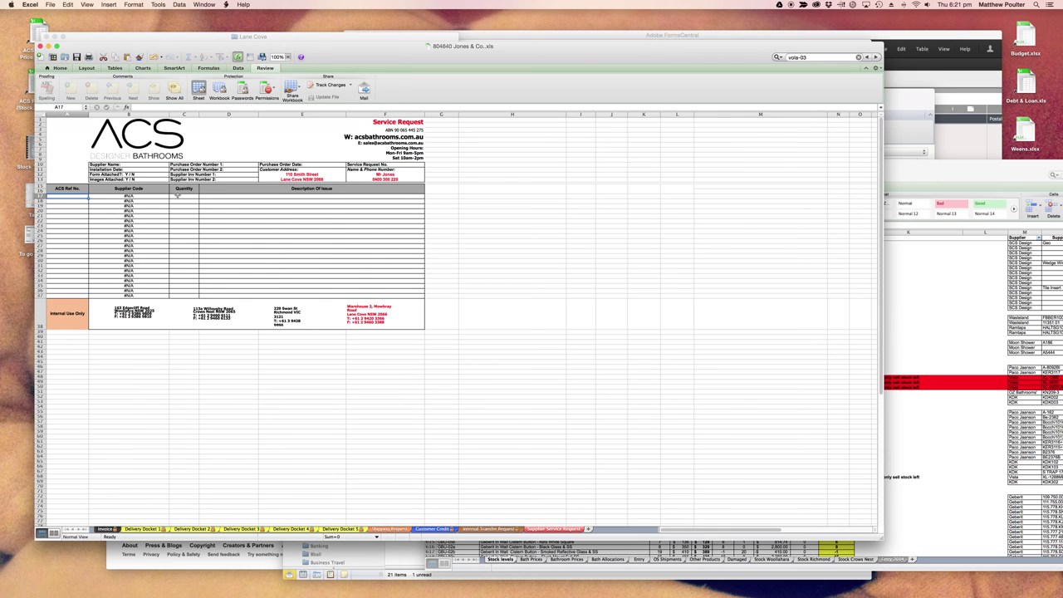
{"action": "type", "text": "VOLA-03"}
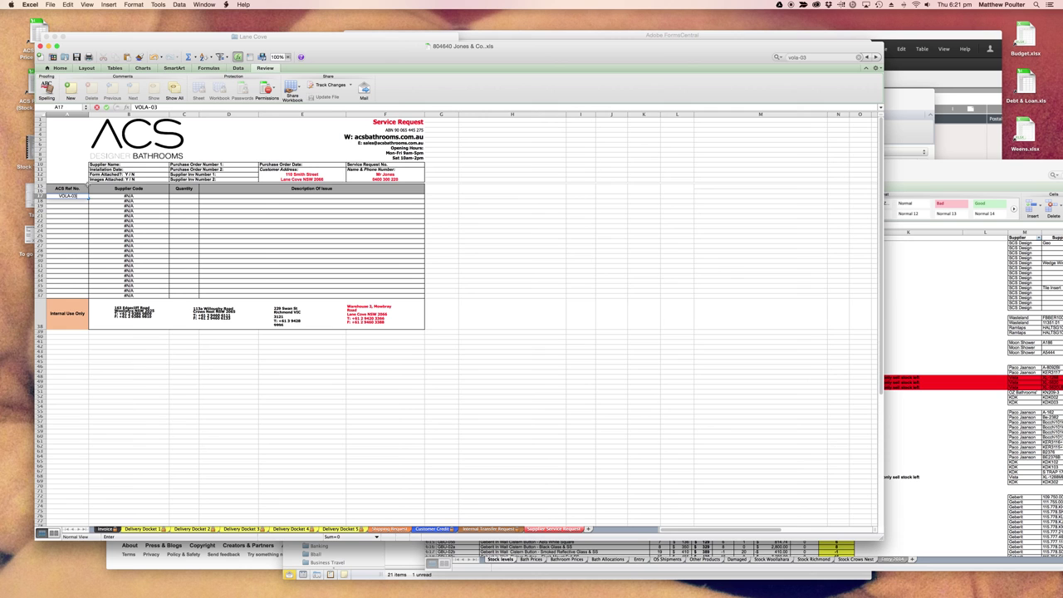
{"action": "key", "text": "Tab"}
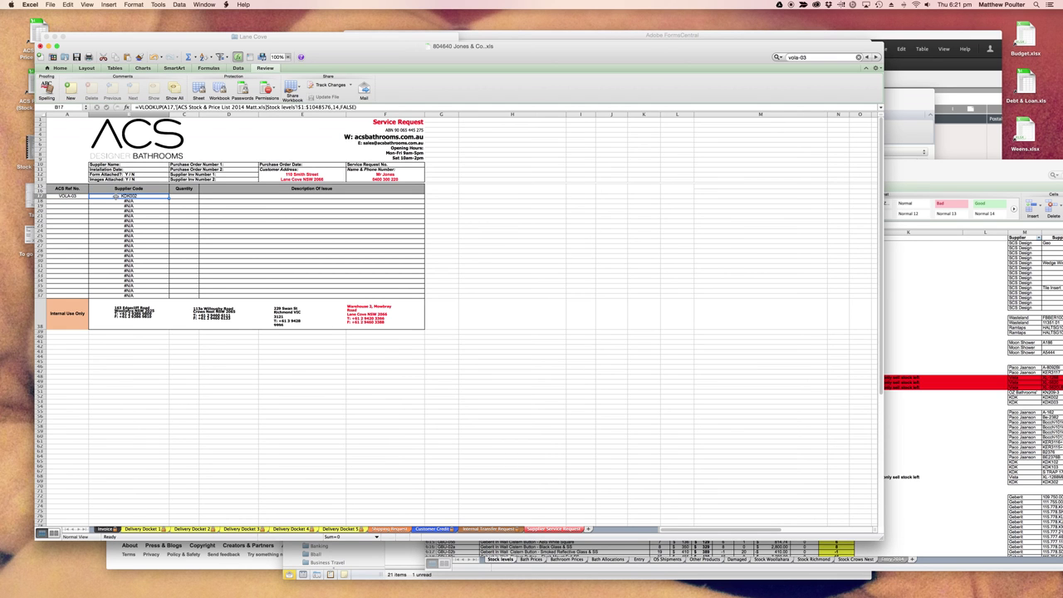
- Set the VOLA-03 row's quantity to 1 and its description of issue to "Cracked on arrival"
{"action": "key", "text": "Tab"}
{"action": "type", "text": "1"}
{"action": "key", "text": "Return"}
{"action": "left_click", "coordinate": [223, 198]}
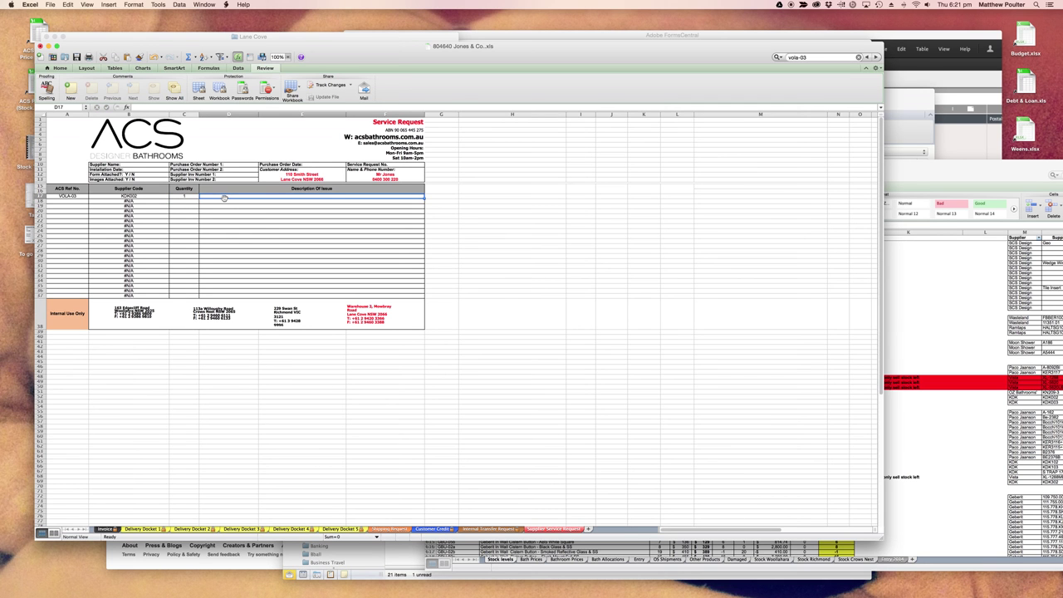
{"action": "type", "text": "Cracked on arrival"}
{"action": "key", "text": "Return"}
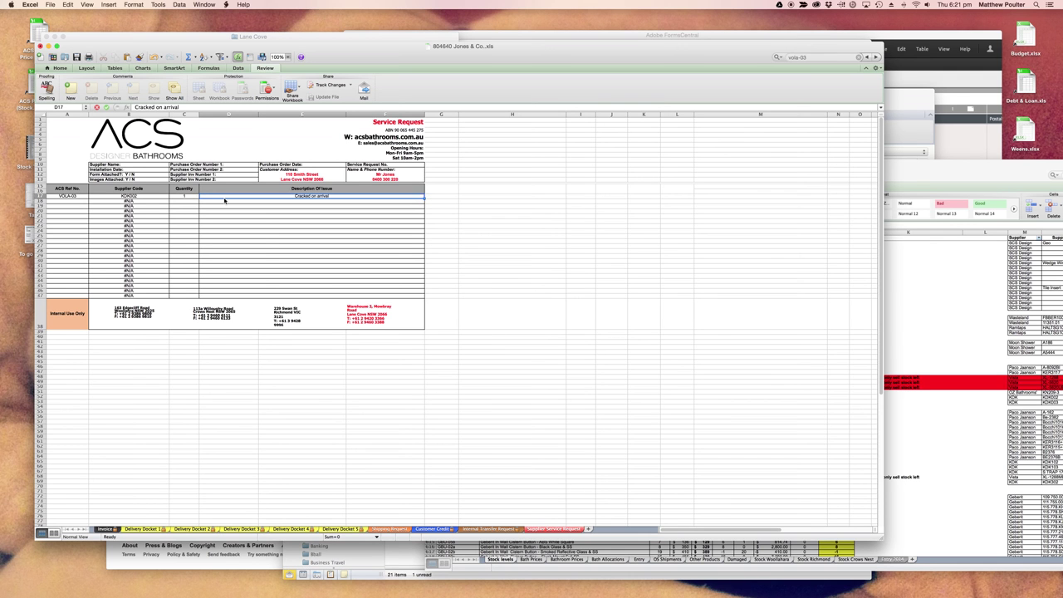
- Add KDK after the Supplier Name label in the service request header
{"action": "left_click", "coordinate": [153, 165]}
{"action": "double_click", "coordinate": [154, 164]}
{"action": "type", "text": "KDK"}
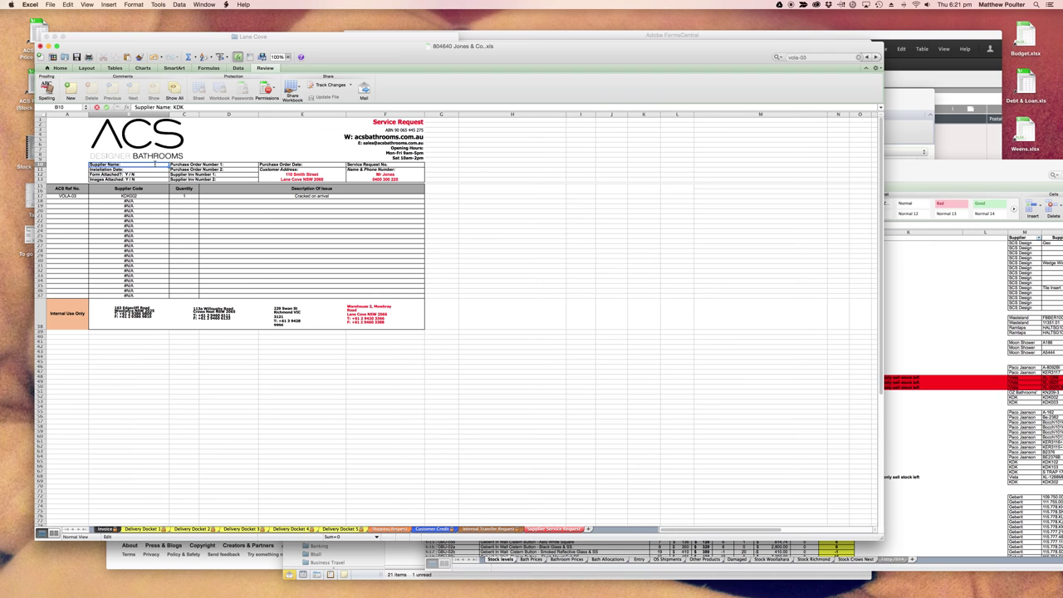
{"action": "key", "text": "Return"}
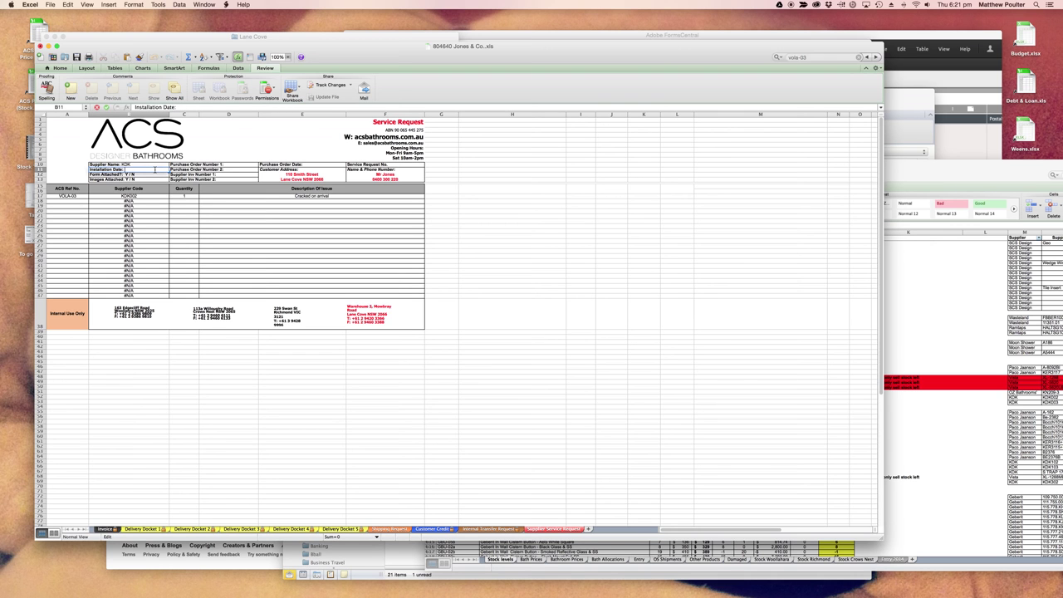
- Add the installation date 12/2/15 after its label in the service request header
{"action": "type", "text": "12"}
{"action": "key", "text": "Return"}
{"action": "double_click", "coordinate": [154, 171]}
{"action": "key", "text": "shift+Left"}
{"action": "key", "text": "shift+Left"}
{"action": "key", "text": "shift+Left"}
{"action": "key", "text": "shift+Left"}
{"action": "key", "text": "shift+Left"}
{"action": "key", "text": "shift+Left"}
{"action": "key", "text": "shift+Left"}
{"action": "left_click", "coordinate": [162, 178]}
- Mark Form Attached as Y by removing the N option in the service request header
{"action": "left_click", "coordinate": [148, 175]}
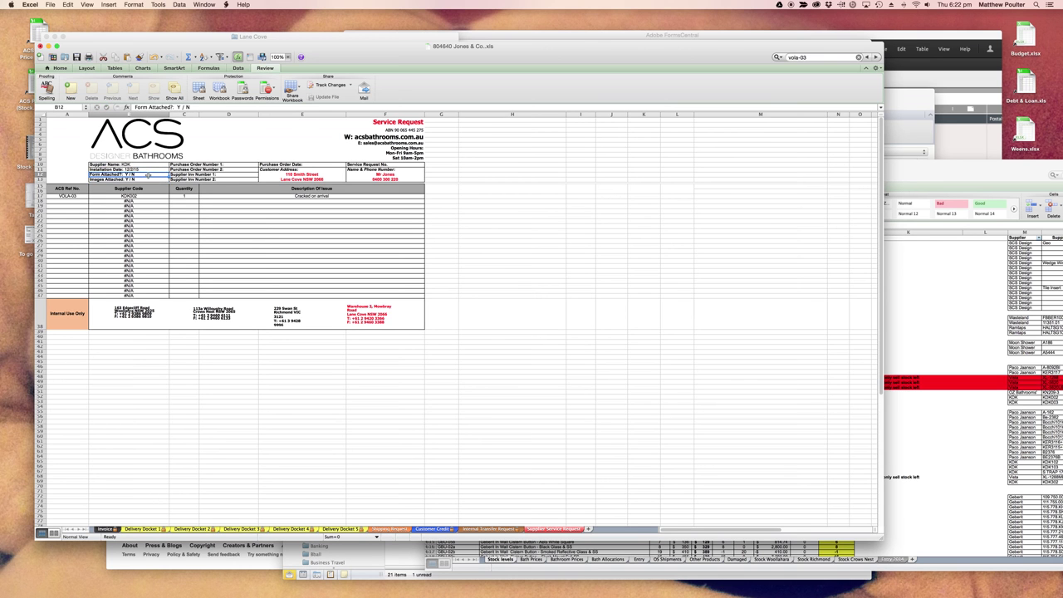
{"action": "double_click", "coordinate": [148, 175]}
{"action": "key", "text": "BackSpace"}
{"action": "key", "text": "BackSpace"}
{"action": "key", "text": "BackSpace"}
{"action": "key", "text": "BackSpace"}
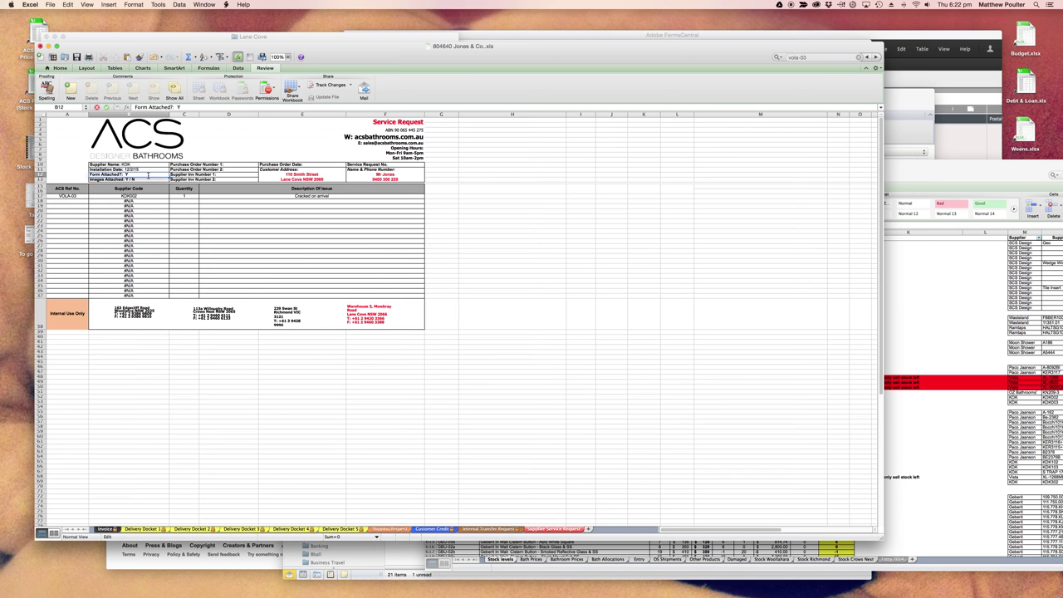
{"action": "key", "text": "Return"}
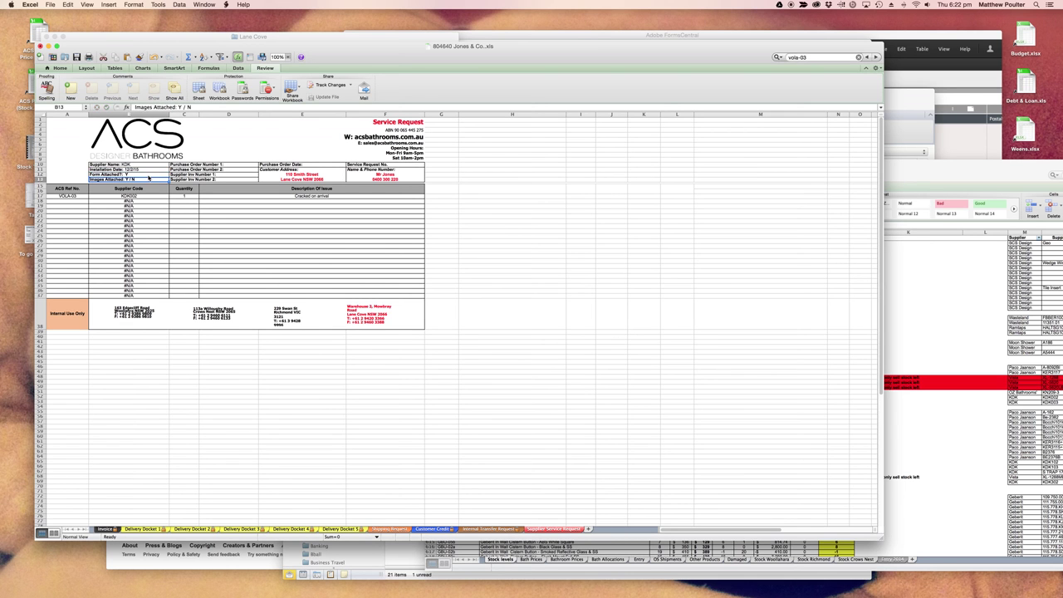
- Mark Images Attached as N in the service request header
{"action": "double_click", "coordinate": [140, 179]}
{"action": "key", "text": "BackSpace"}
{"action": "key", "text": "BackSpace"}
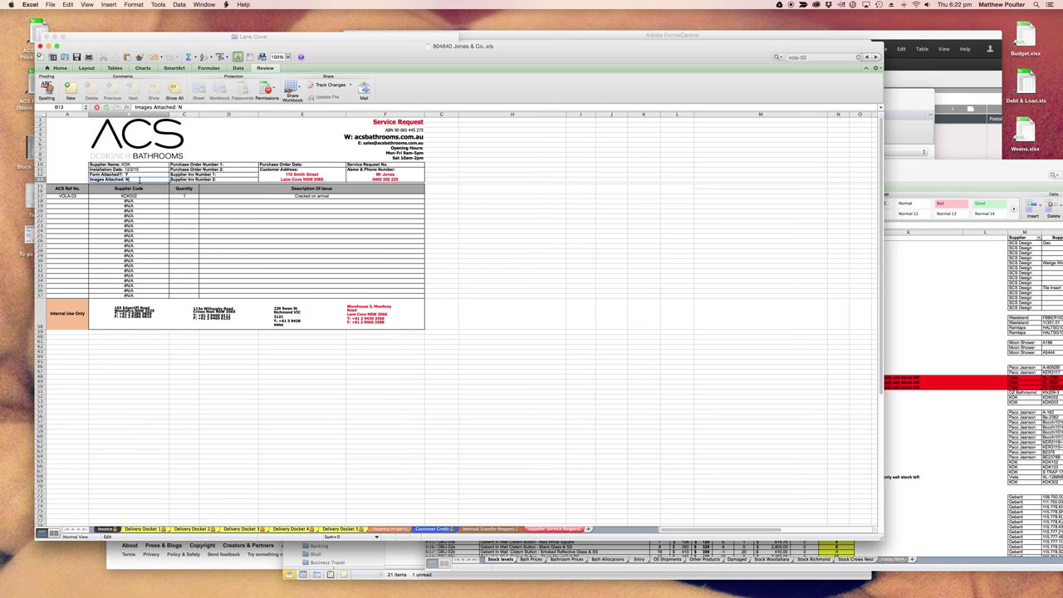
{"action": "key", "text": "Return"}
- Open the Invoice sheet of the Jones & Co. workbook and examine the purchase order columns beside the invoice lines
{"action": "left_click", "coordinate": [247, 166]}
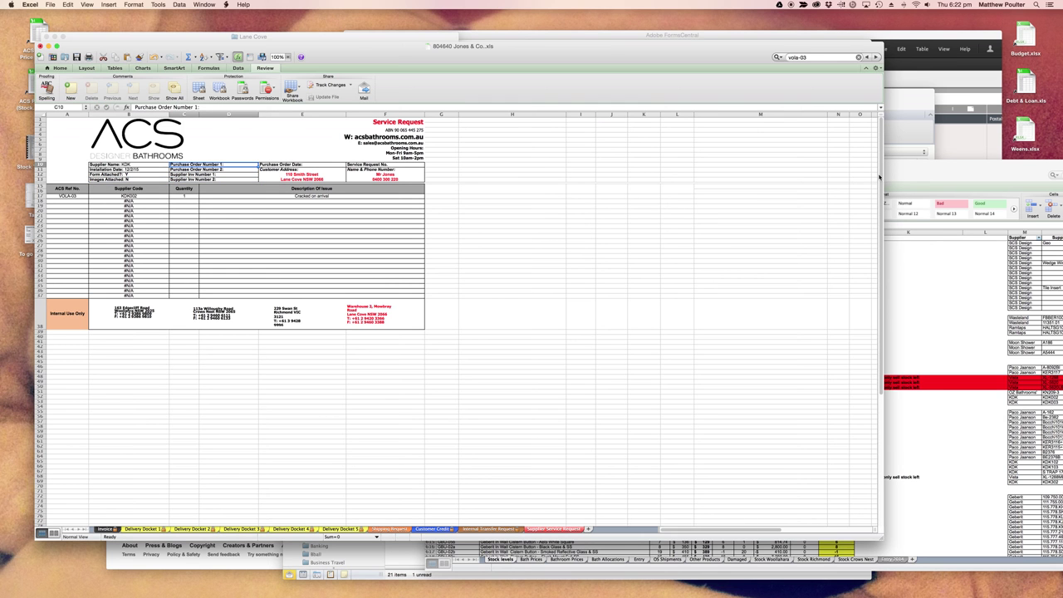
{"action": "left_click_drag", "start_coordinate": [860, 173], "coordinate": [480, 178]}
{"action": "left_click", "coordinate": [555, 274]}
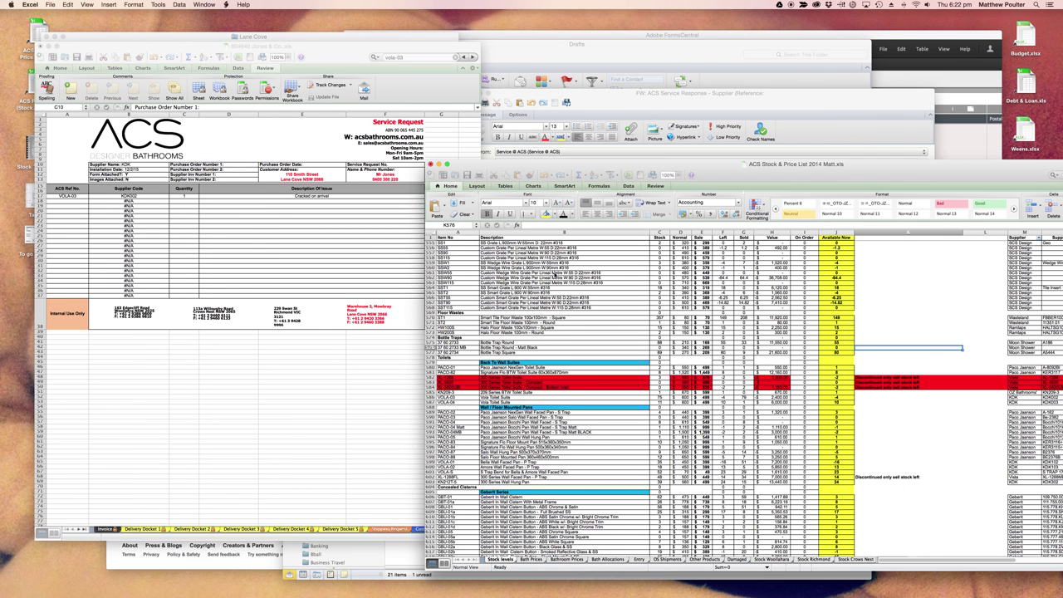
{"action": "left_click", "coordinate": [323, 448]}
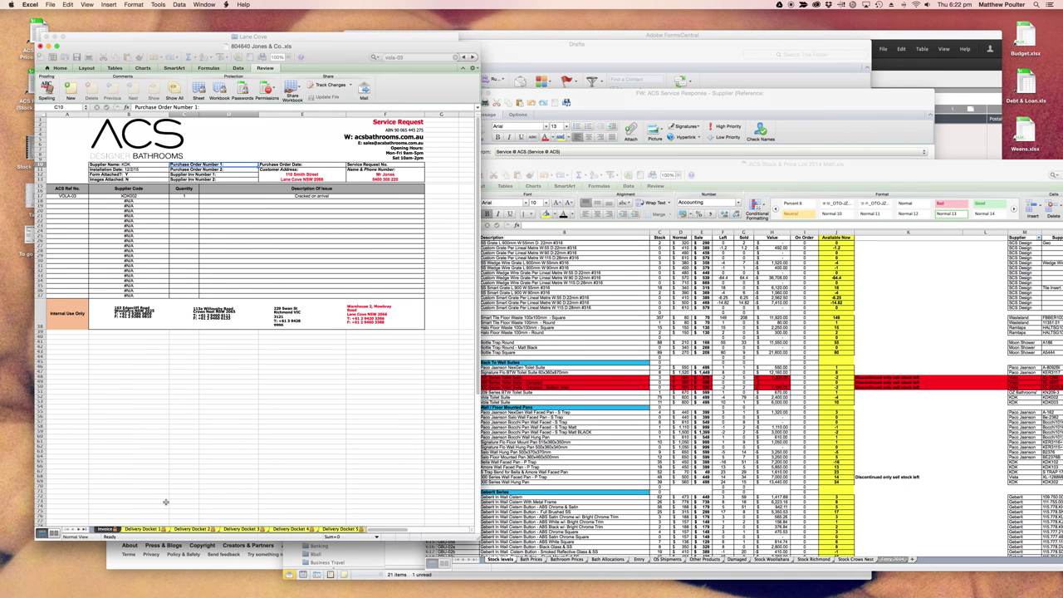
{"action": "left_click", "coordinate": [130, 529]}
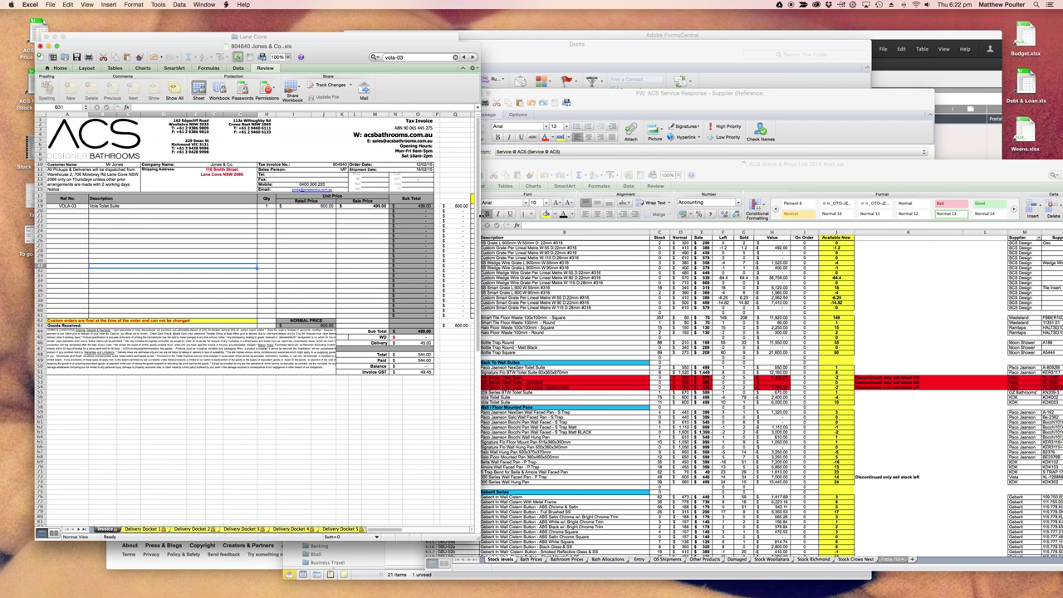
{"action": "left_click_drag", "start_coordinate": [483, 208], "coordinate": [691, 207]}
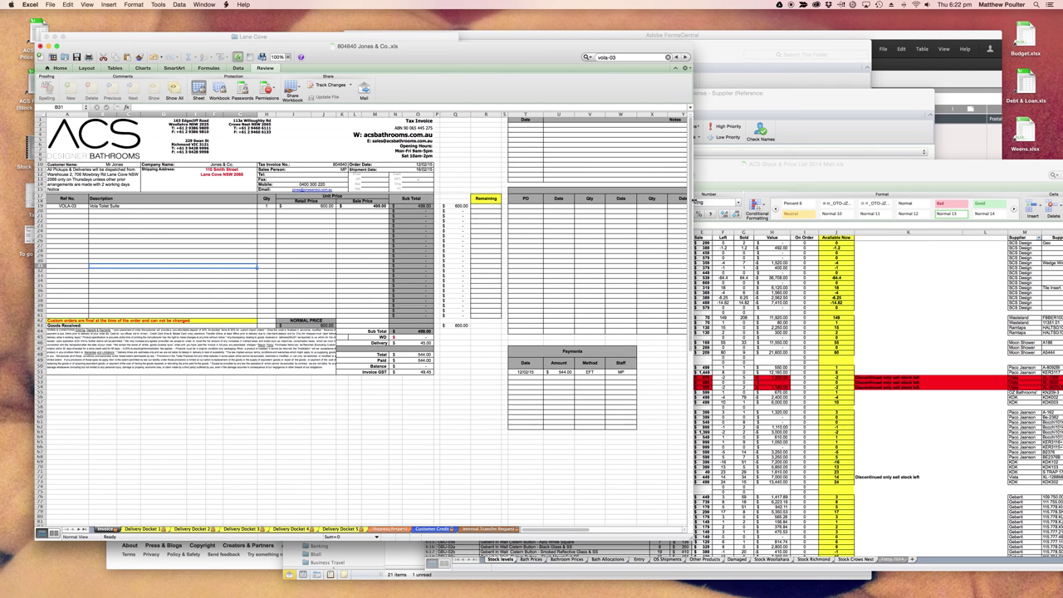
{"action": "left_click", "coordinate": [511, 207]}
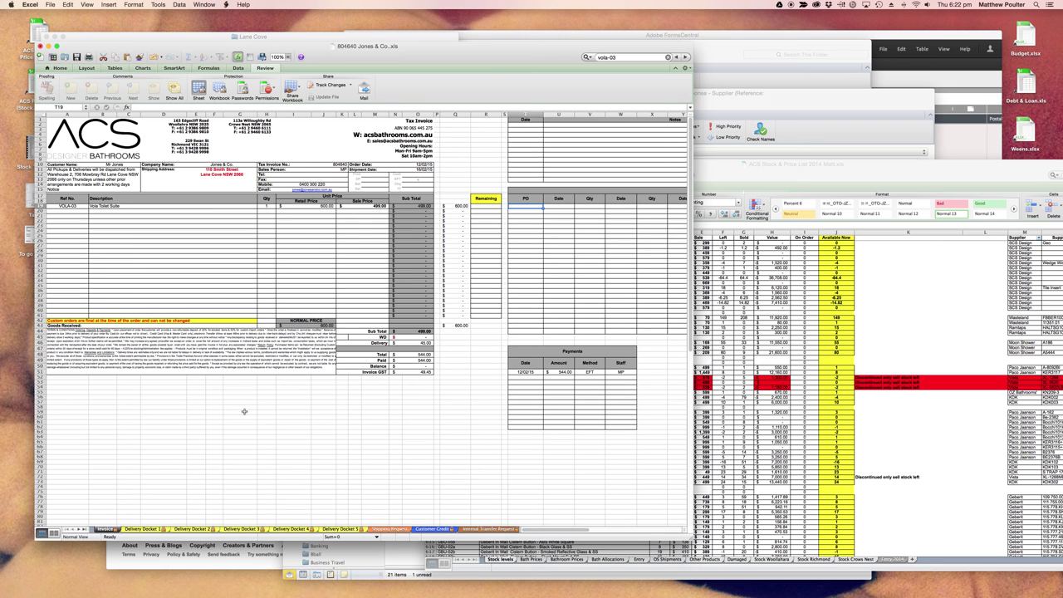
- Check the Internal Return Request sheet, and return to the Supplier Service Request sheet
{"action": "left_click", "coordinate": [470, 529]}
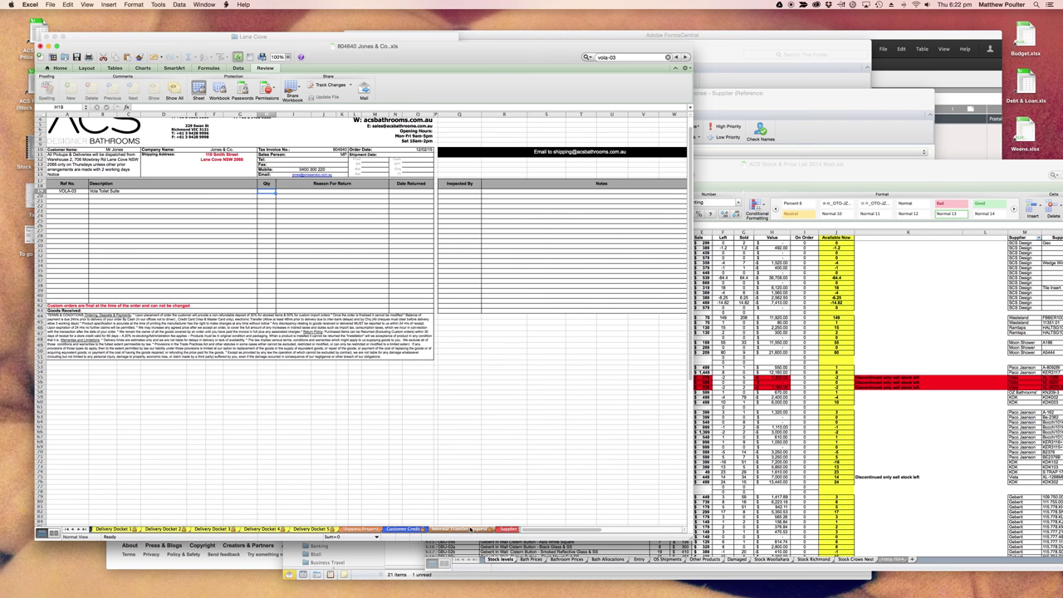
{"action": "scroll", "coordinate": [195, 233], "scroll_direction": "up", "scroll_amount": 1}
{"action": "scroll", "coordinate": [195, 233], "scroll_direction": "up", "scroll_amount": 2}
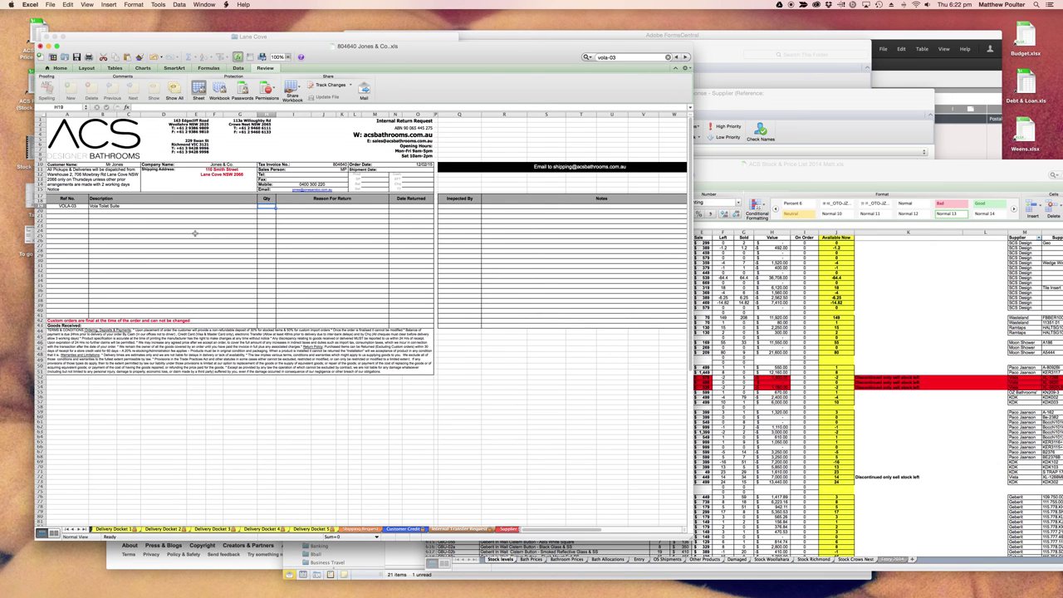
{"action": "left_click", "coordinate": [507, 529]}
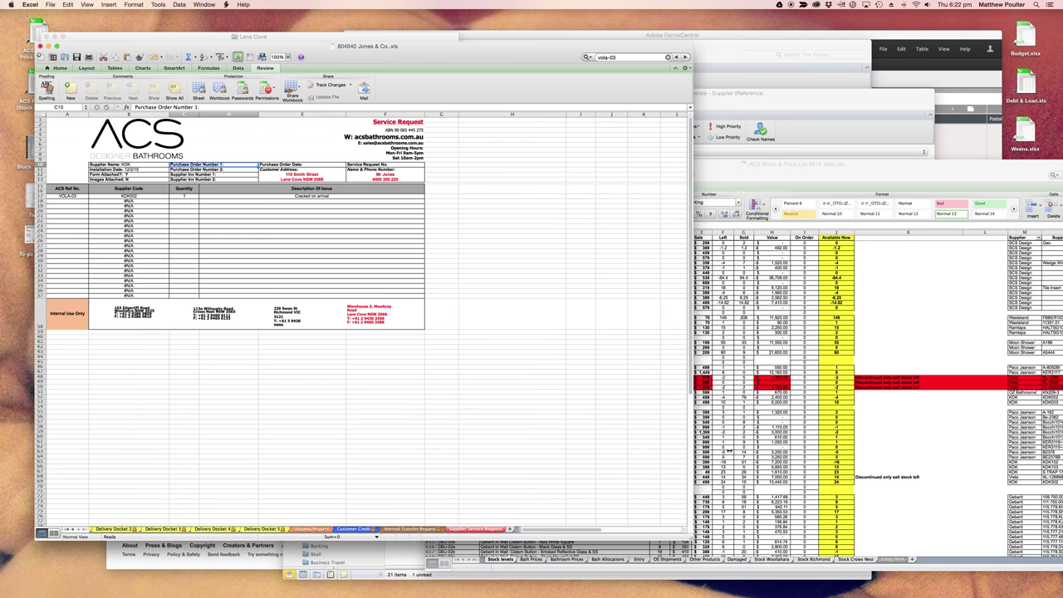
{"action": "left_click_drag", "start_coordinate": [693, 452], "coordinate": [728, 452]}
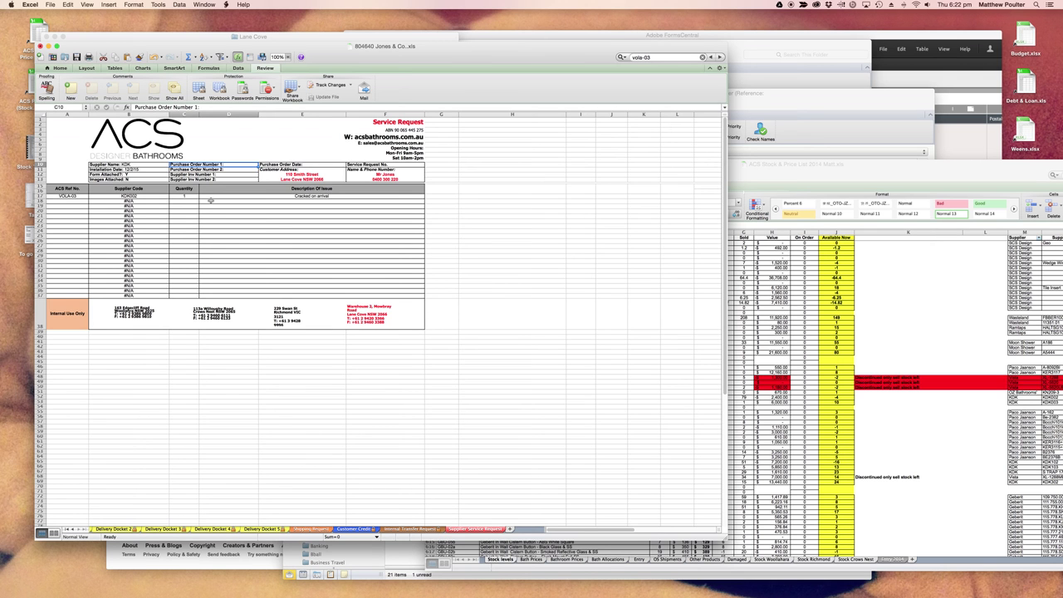
- Review the purchase order section of the Invoice sheet again in a wider workbook window
{"action": "left_click", "coordinate": [74, 530]}
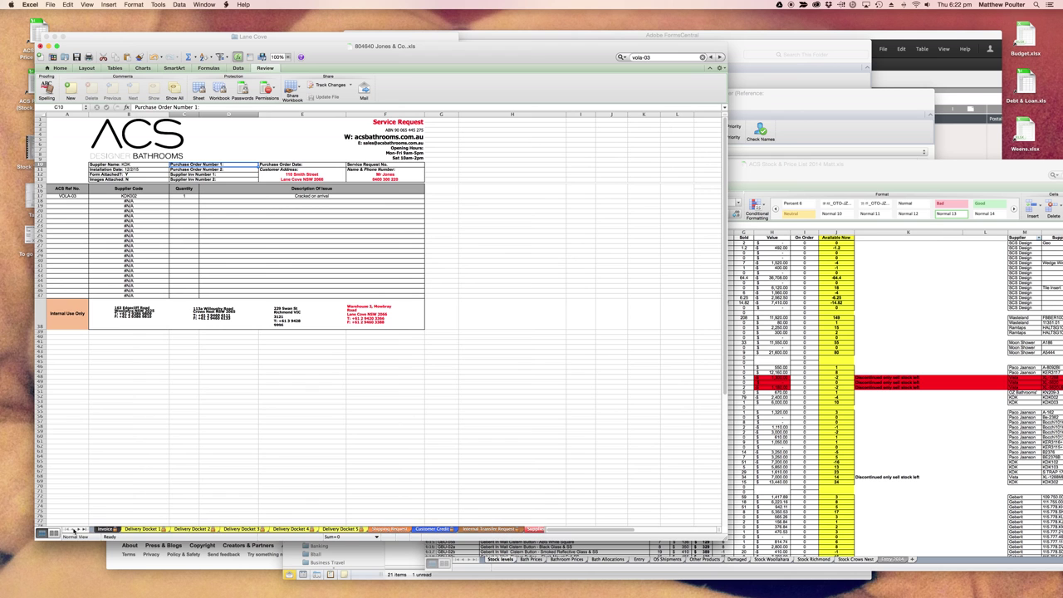
{"action": "left_click", "coordinate": [103, 529]}
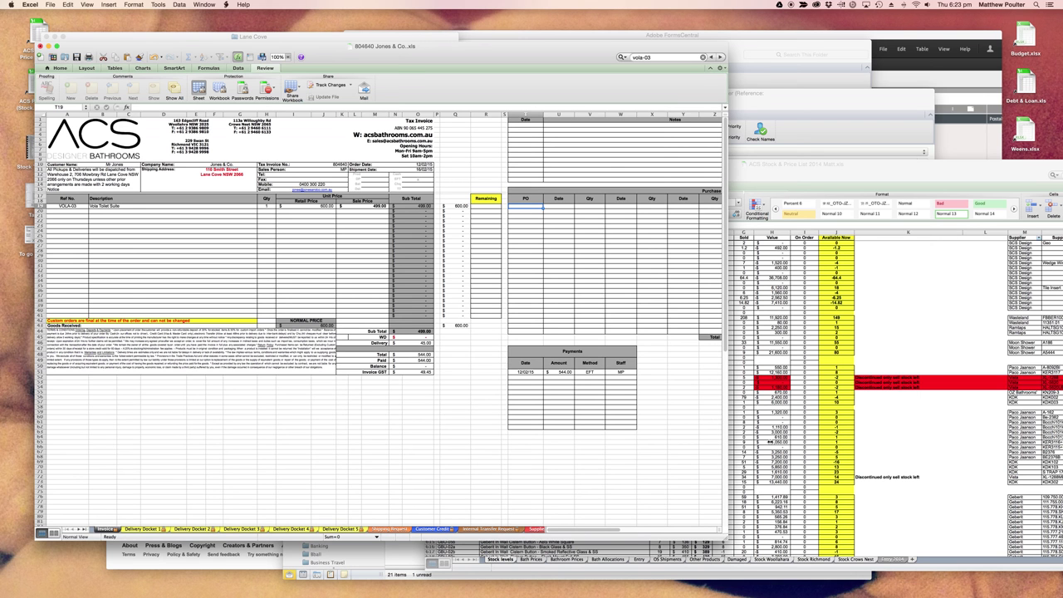
{"action": "left_click_drag", "start_coordinate": [729, 442], "coordinate": [770, 442]}
- Clear the unused Supplier Code cells below KDK002 on the Supplier Service Request sheet
{"action": "left_click", "coordinate": [550, 529]}
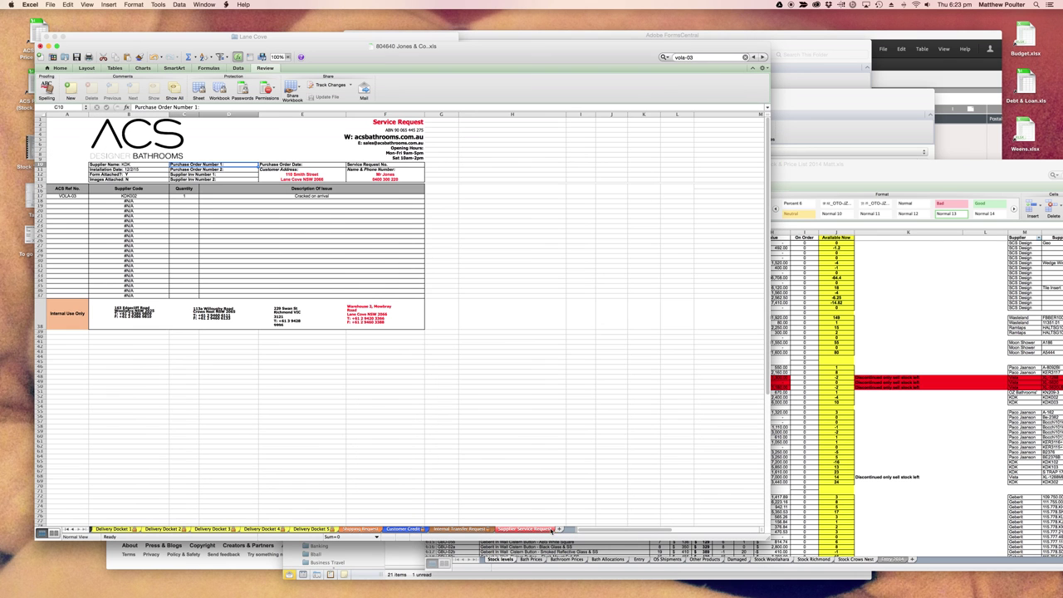
{"action": "left_click_drag", "start_coordinate": [150, 199], "coordinate": [156, 294]}
{"action": "key", "text": "Delete"}
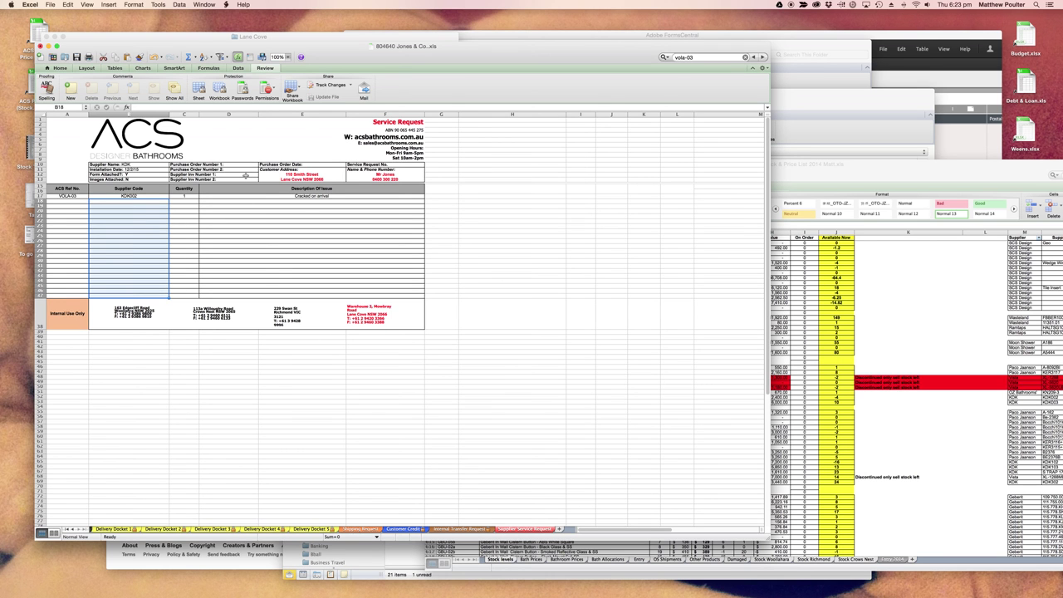
- Switch to Finder and open the most recent Radiant purchase order from the Purchase Orders folder
{"action": "left_click", "coordinate": [246, 175]}
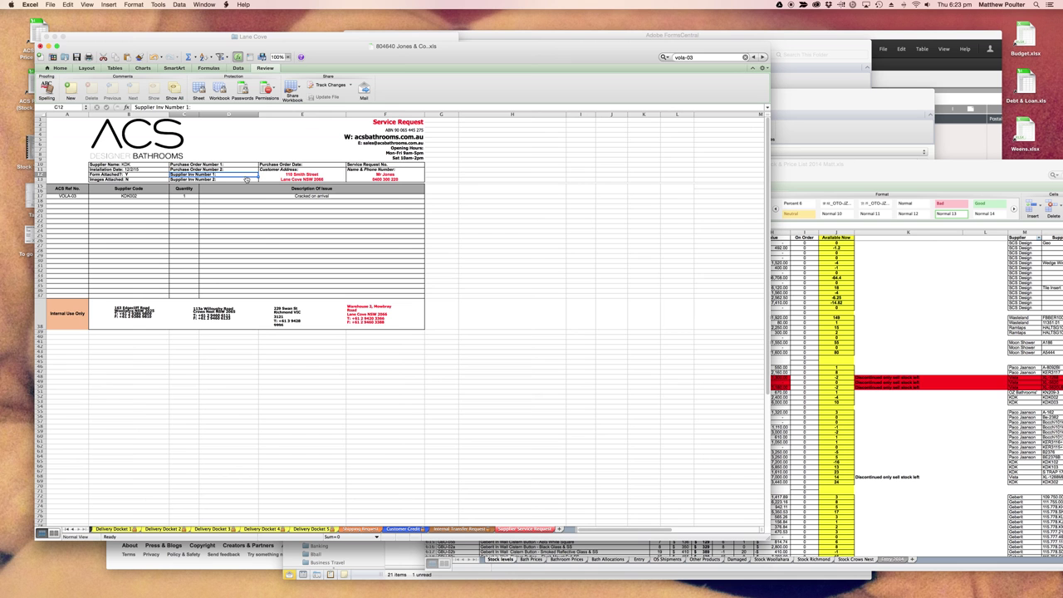
{"action": "key", "text": "super+Tab"}
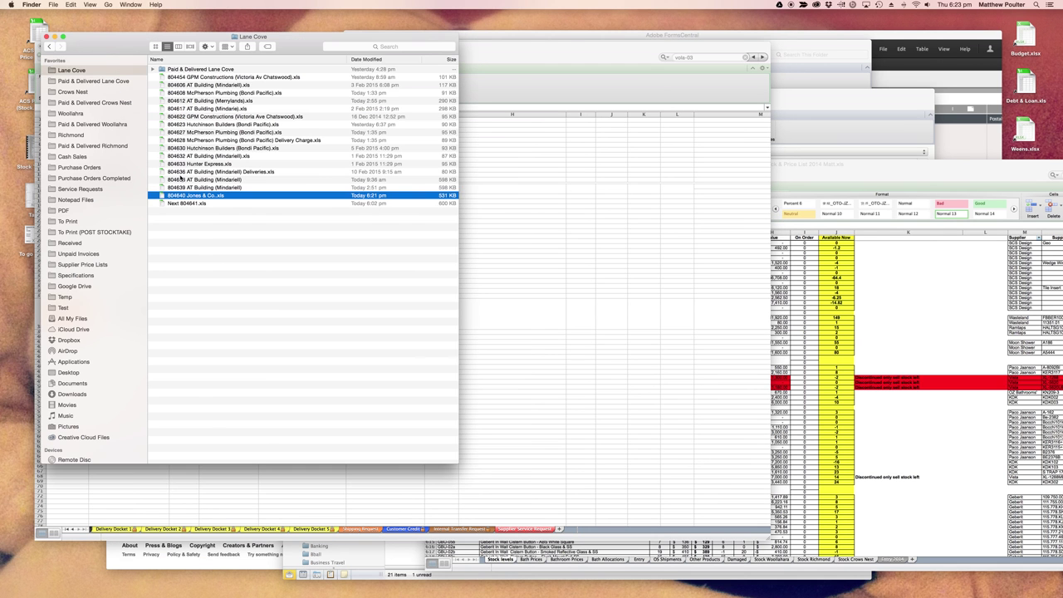
{"action": "left_click", "coordinate": [110, 169]}
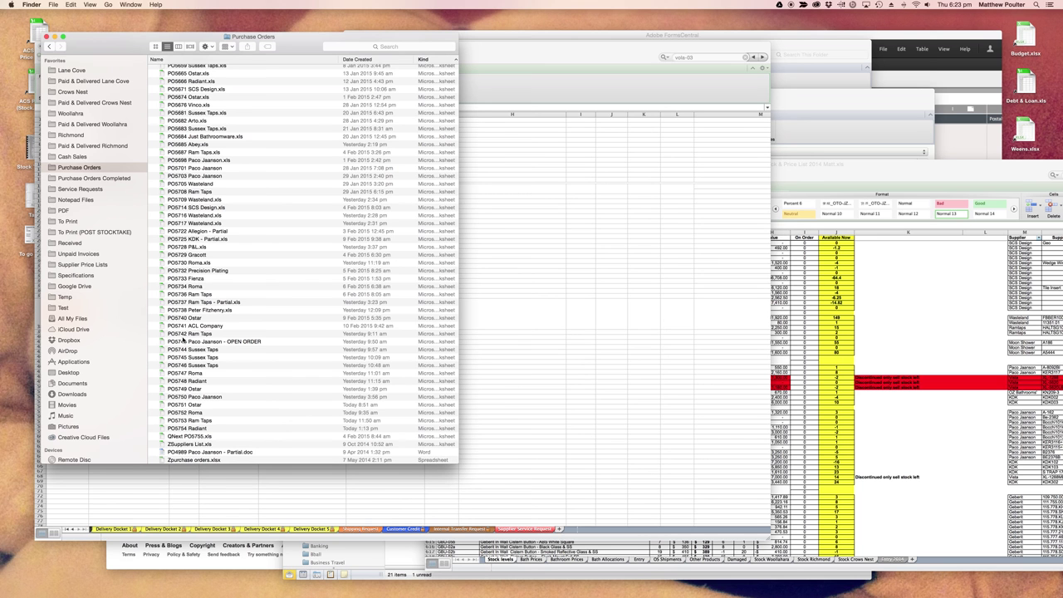
{"action": "left_click", "coordinate": [487, 277]}
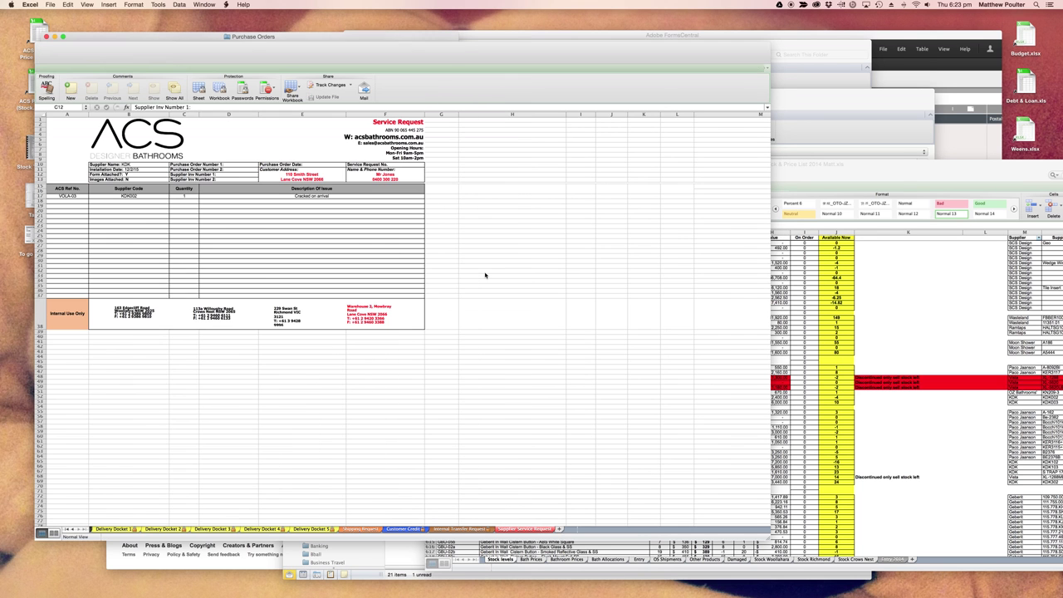
{"action": "key", "text": "super+Tab"}
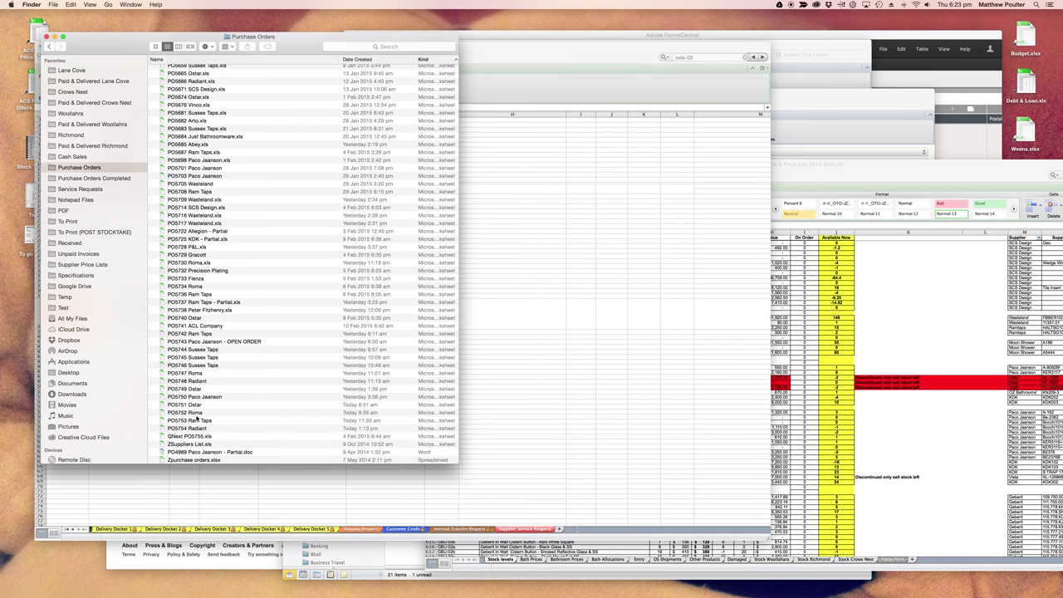
{"action": "double_click", "coordinate": [197, 428]}
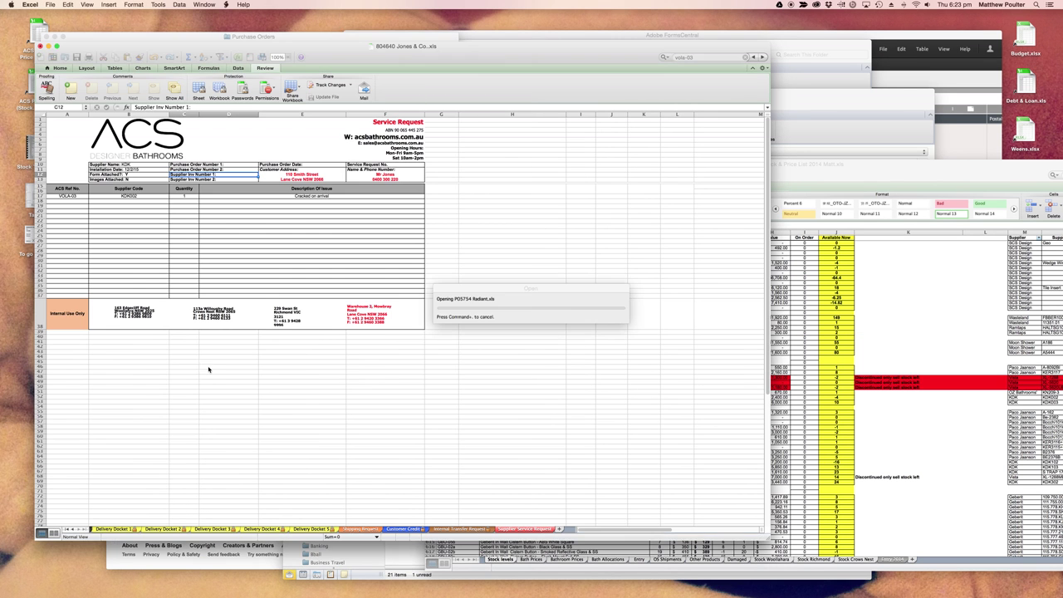
{"action": "left_click", "coordinate": [487, 330]}
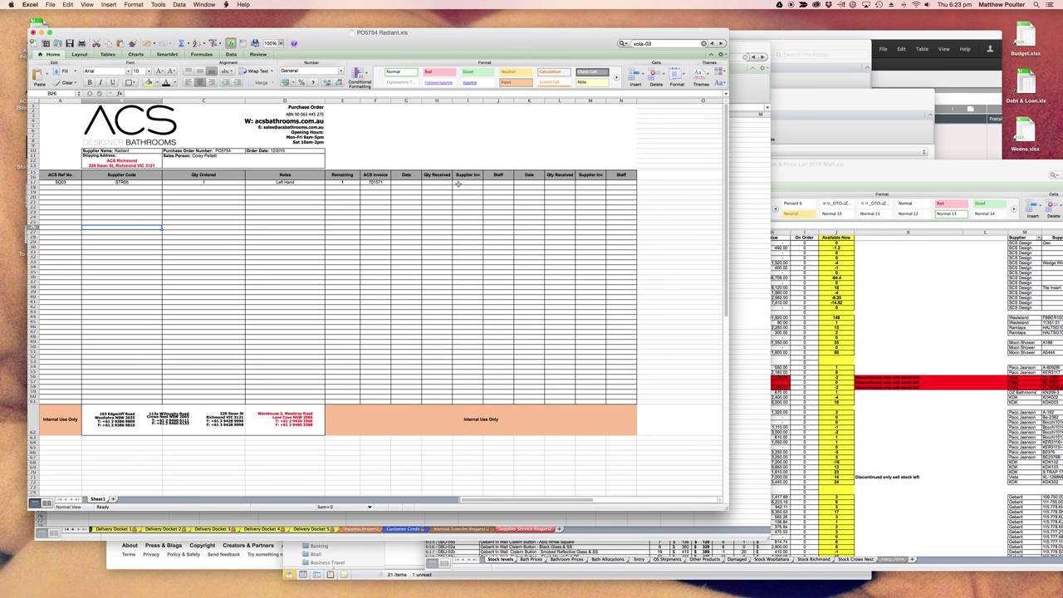
- Inspect the Supplier Inv column of the Radiant purchase order and close that workbook
{"action": "left_click", "coordinate": [471, 101]}
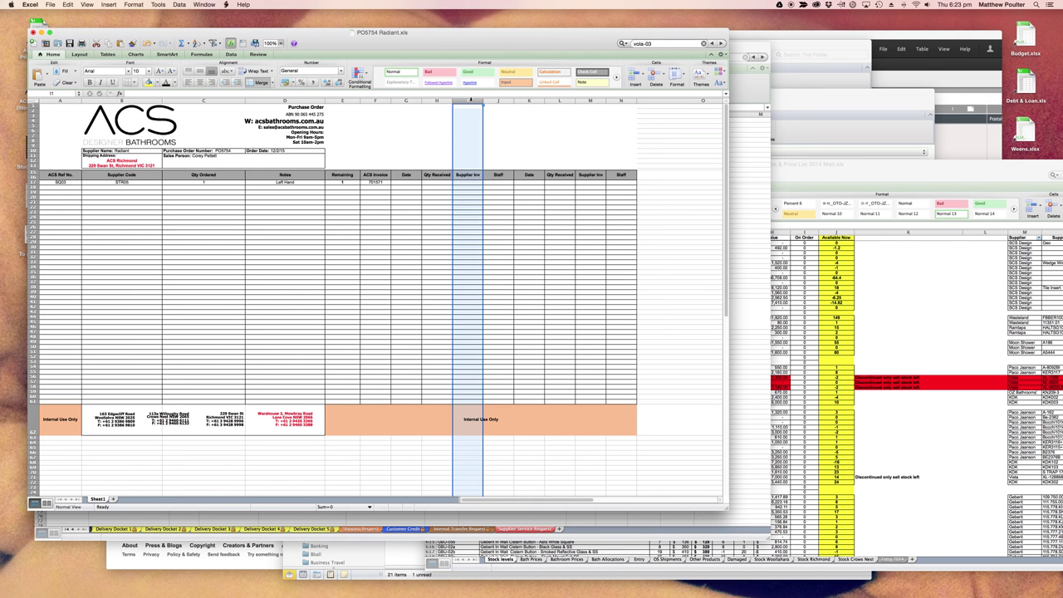
{"action": "left_click", "coordinate": [34, 32]}
{"action": "left_click", "coordinate": [350, 88]}
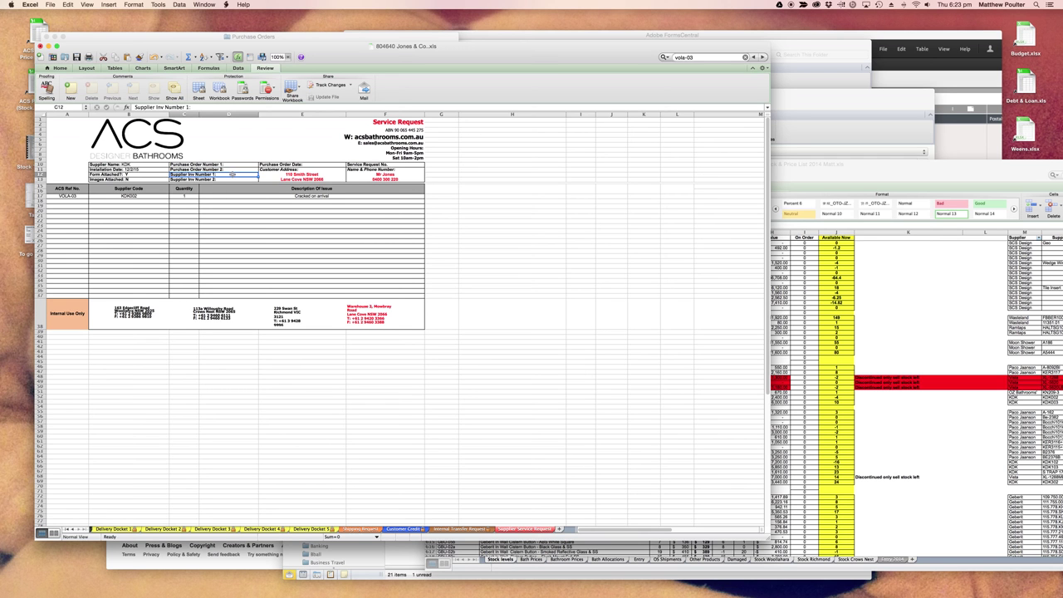
- Review the Purchase Order Date, customer name and phone number fields in the service request header
{"action": "left_click", "coordinate": [321, 165]}
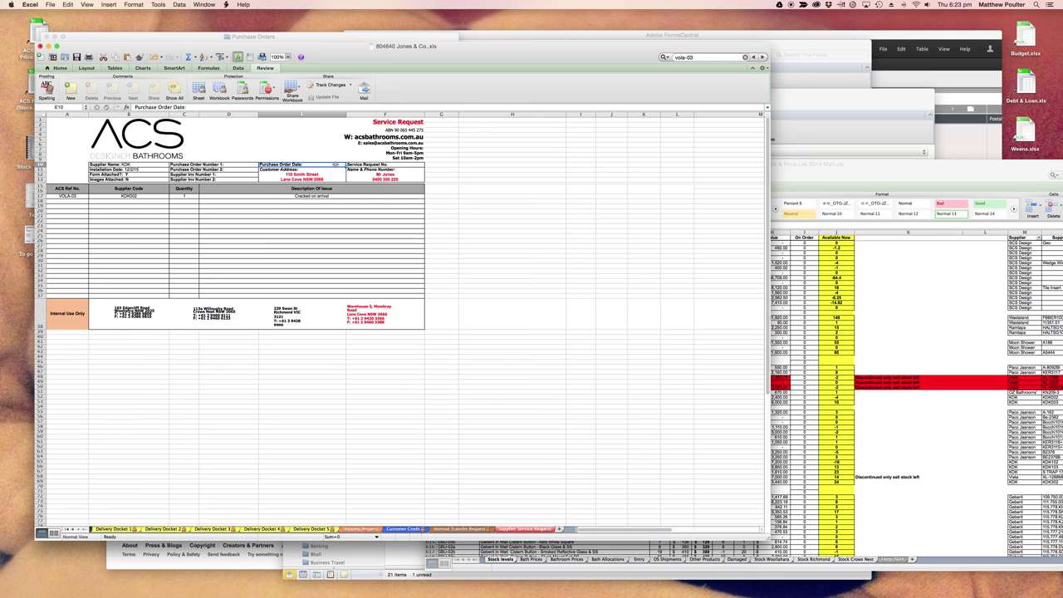
{"action": "left_click", "coordinate": [368, 175]}
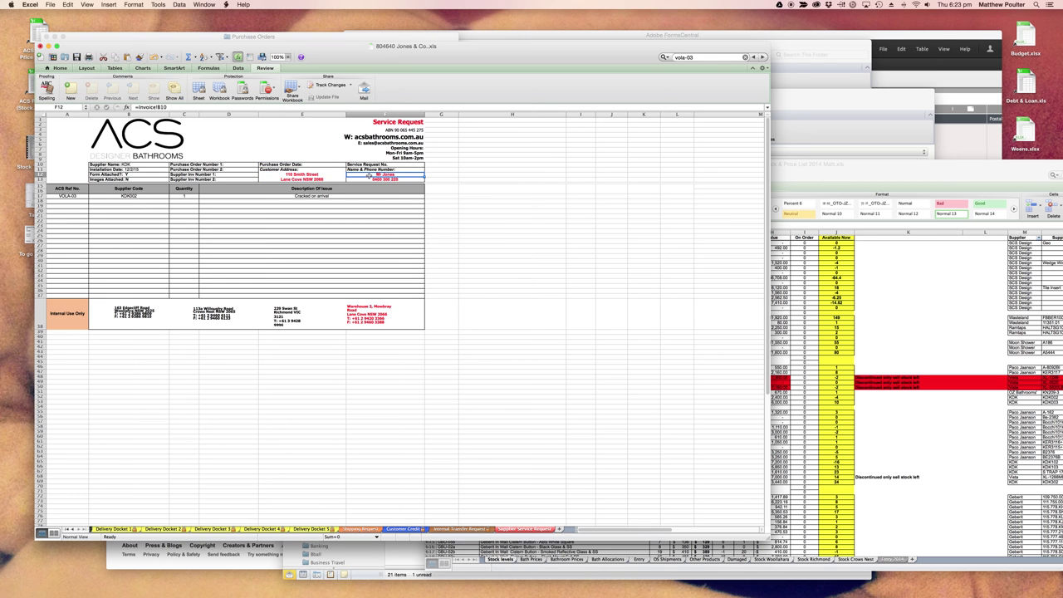
{"action": "left_click", "coordinate": [368, 180]}
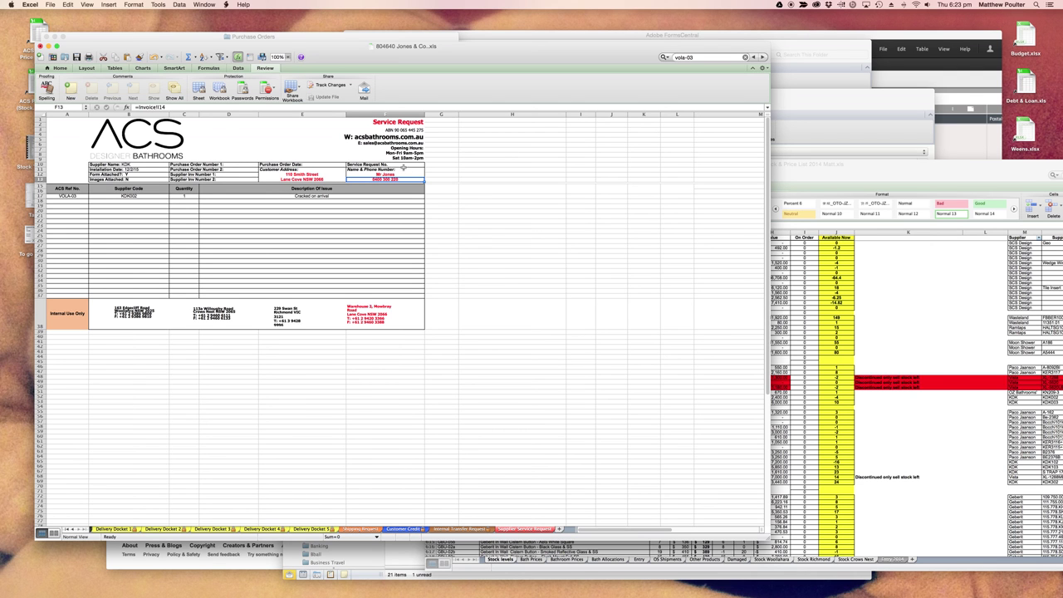
{"action": "left_click", "coordinate": [515, 209]}
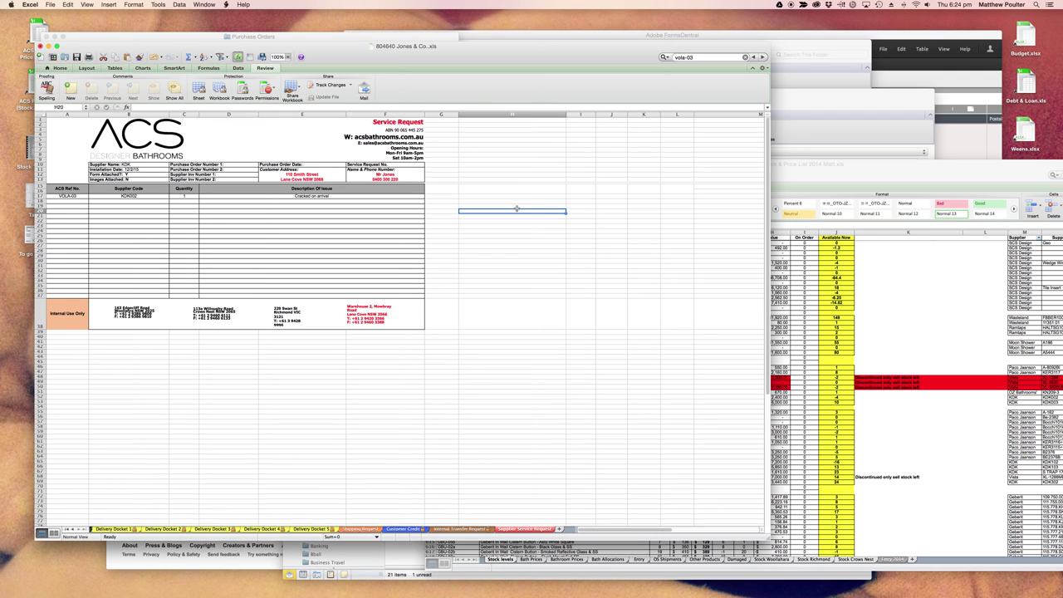
- Switch to Finder and look up the next Lane Cove service request number in the Service Requests folder
{"action": "key", "text": "super+Tab"}
{"action": "key", "text": "super+Tab"}
{"action": "key", "text": "super+Tab"}
{"action": "key", "text": "super+Tab"}
{"action": "key", "text": "super+Tab"}
{"action": "key", "text": "super+Tab"}
{"action": "key", "text": "super+Tab"}
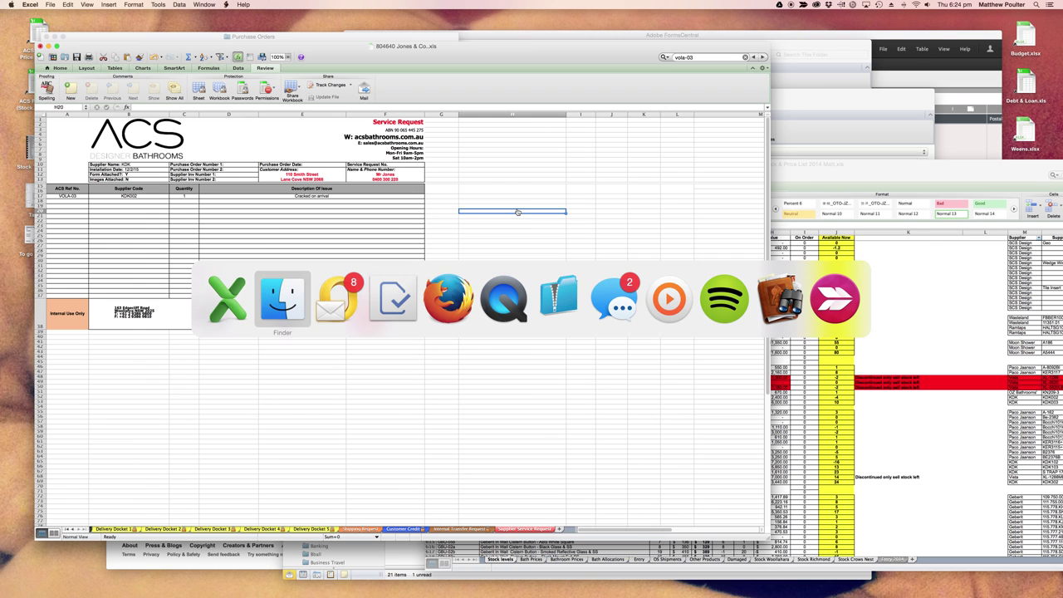
{"action": "key", "text": "super+Tab"}
{"action": "key", "text": "super+Tab"}
{"action": "key", "text": "super+Tab"}
{"action": "key", "text": "super+Tab"}
{"action": "key", "text": "super+Tab"}
{"action": "key", "text": "super+Tab"}
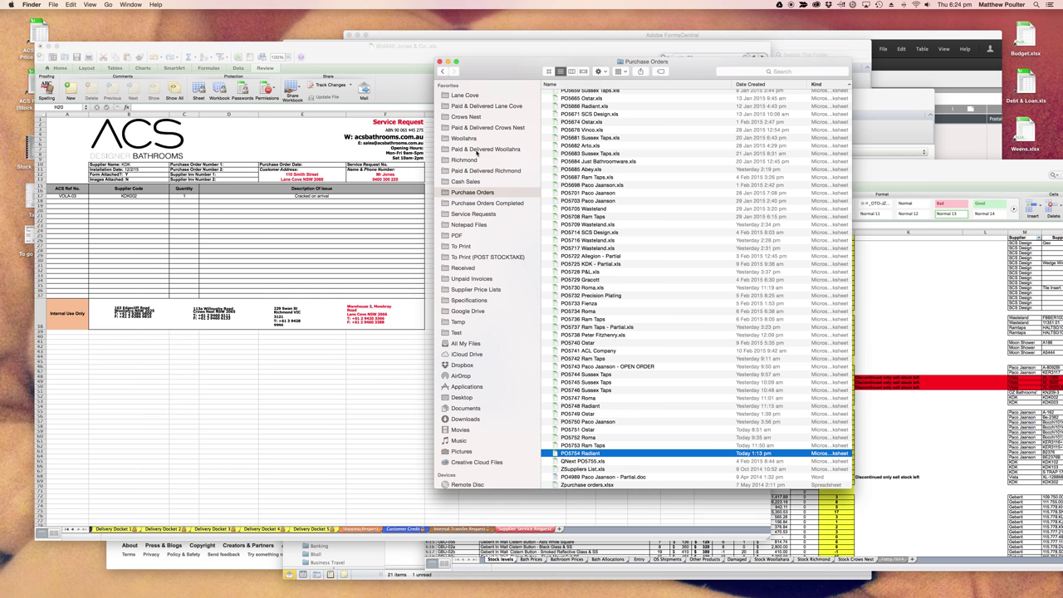
{"action": "left_click", "coordinate": [473, 214]}
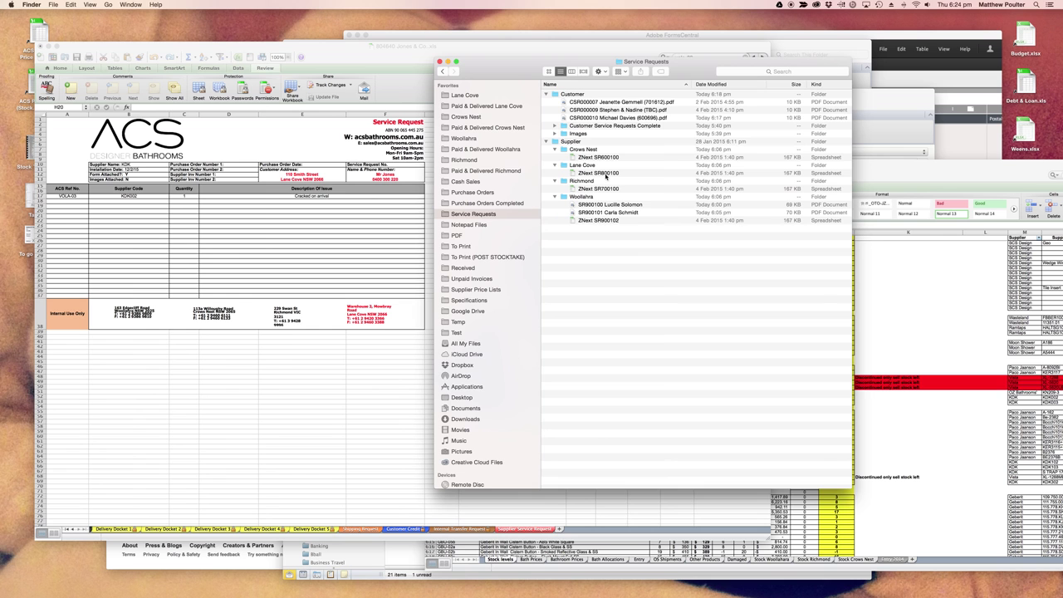
- Switch back to Excel, add SR800100 after the Service Request No. label, and save the workbook
{"action": "left_click", "coordinate": [368, 237]}
{"action": "double_click", "coordinate": [407, 166]}
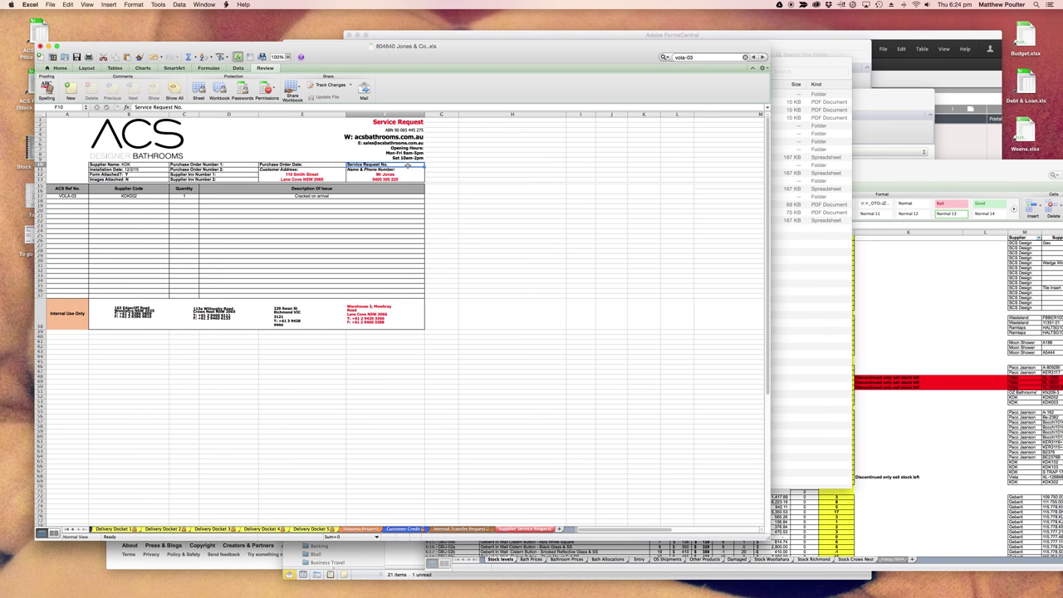
{"action": "type", "text": "SR800"}
{"action": "key", "text": "BackSpace"}
{"action": "key", "text": "BackSpace"}
{"action": "key", "text": "BackSpace"}
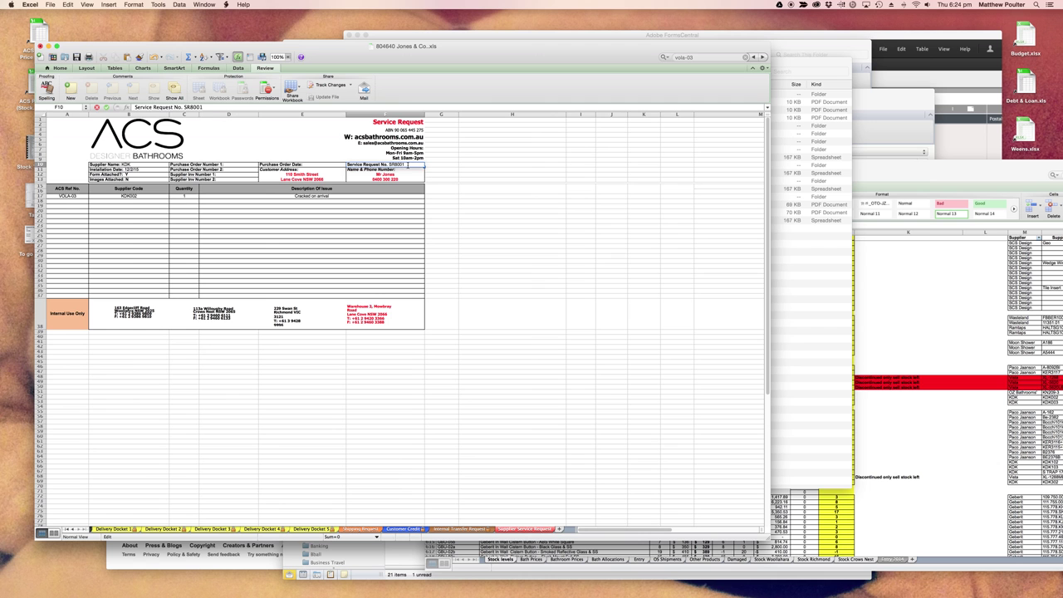
{"action": "type", "text": "00100"}
{"action": "key", "text": "Return"}
{"action": "key", "text": "super+s"}
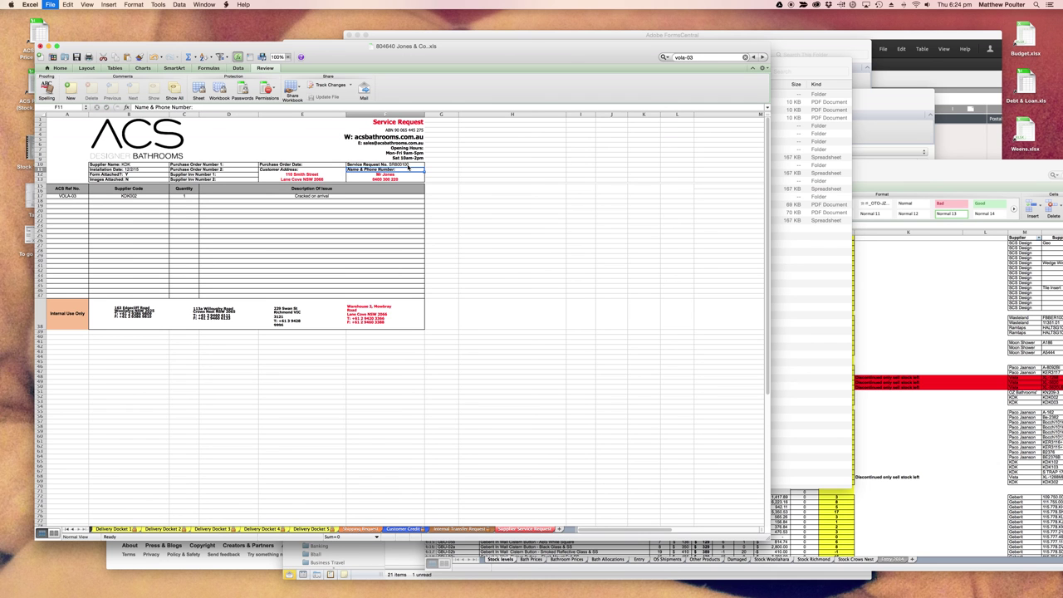
- Save the service request sheet as a PDF in the Crows Nest folder under Service Requests > Supplier, keeping the suggested file name
{"action": "key", "text": "super+p"}
{"action": "left_click", "coordinate": [447, 335]}
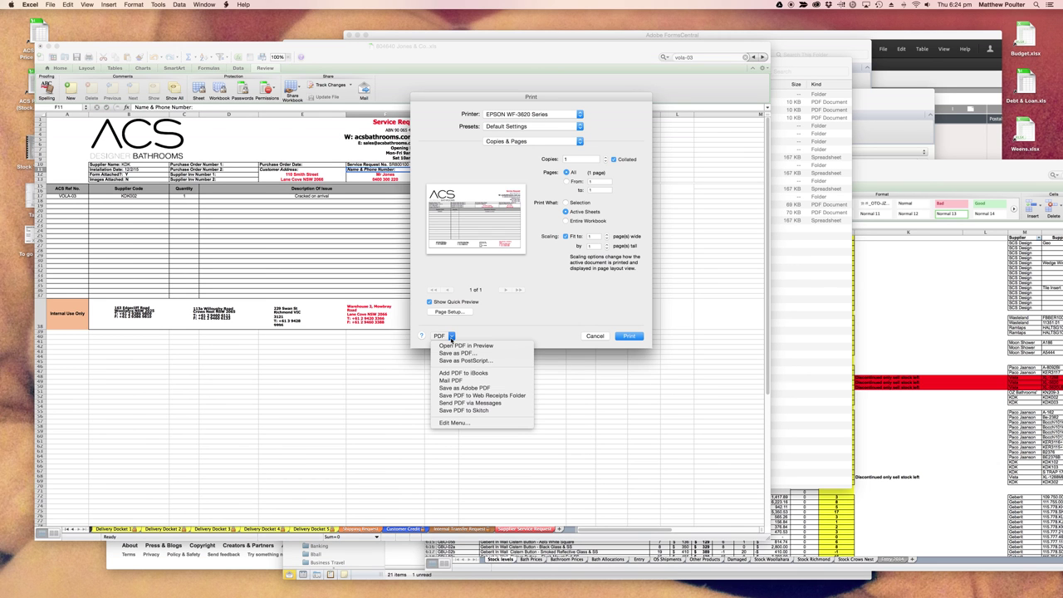
{"action": "left_click", "coordinate": [454, 360]}
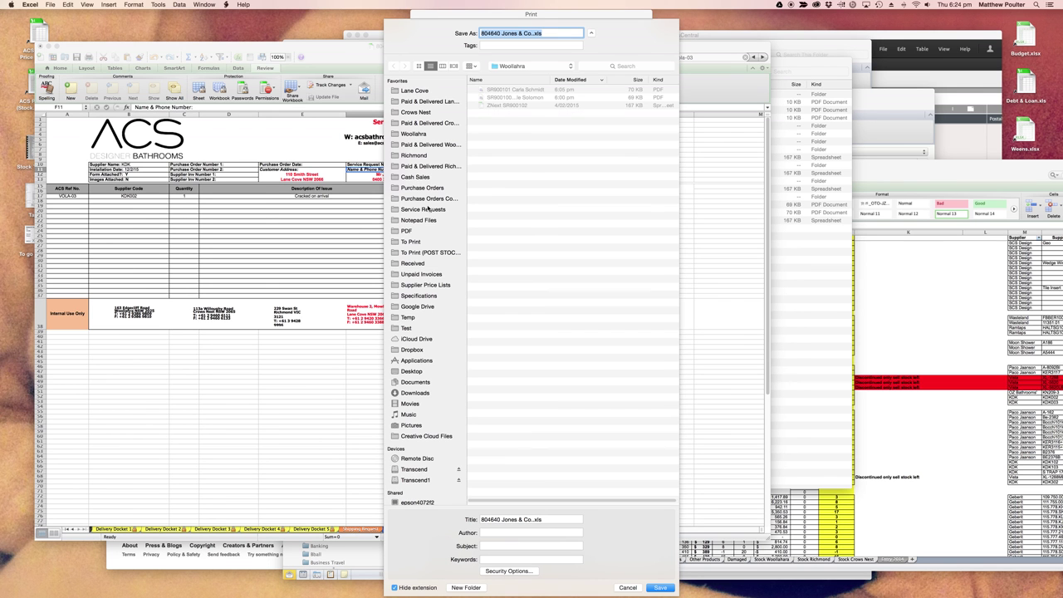
{"action": "left_click", "coordinate": [432, 209]}
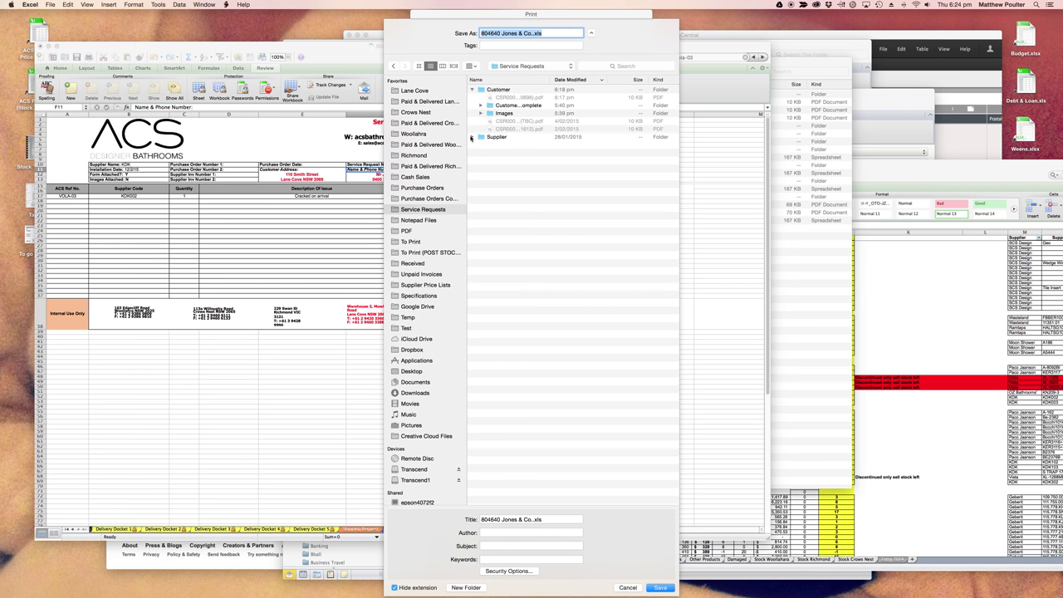
{"action": "left_click", "coordinate": [471, 138]}
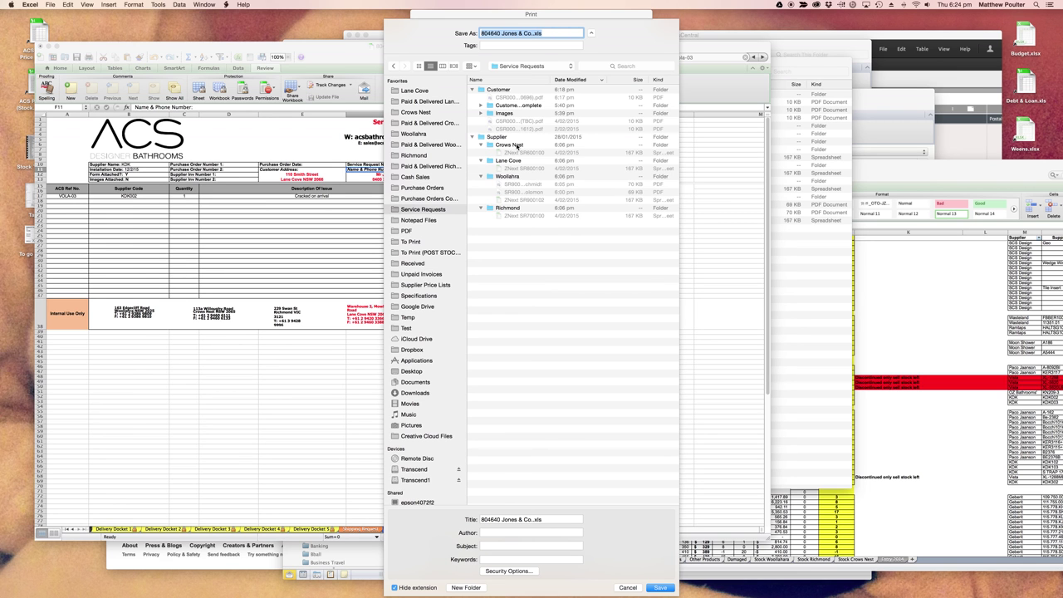
{"action": "left_click", "coordinate": [519, 145]}
{"action": "double_click", "coordinate": [519, 145]}
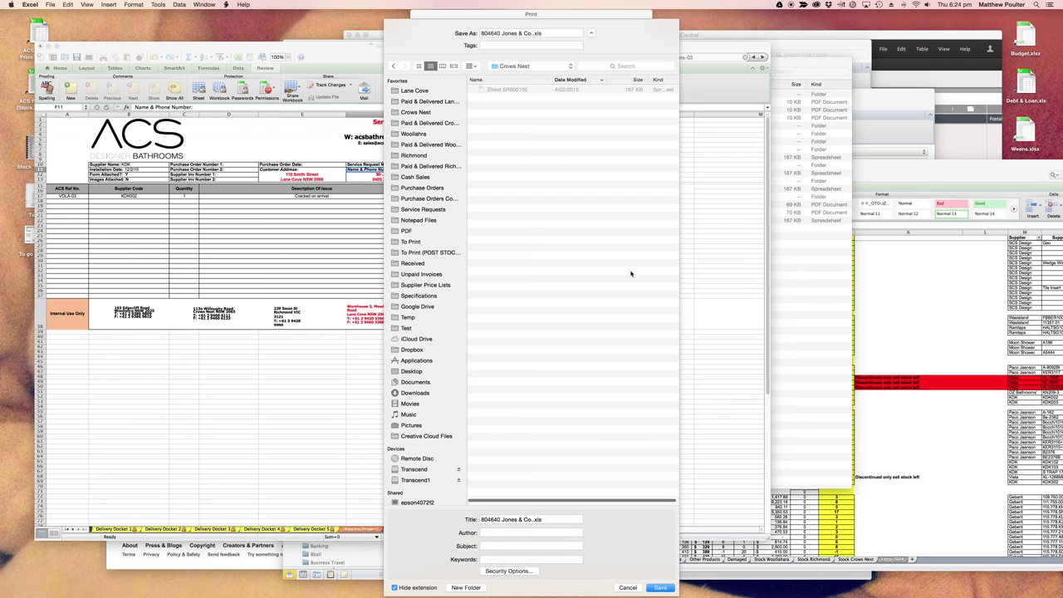
{"action": "key", "text": "Return"}
{"action": "key", "text": "Return"}
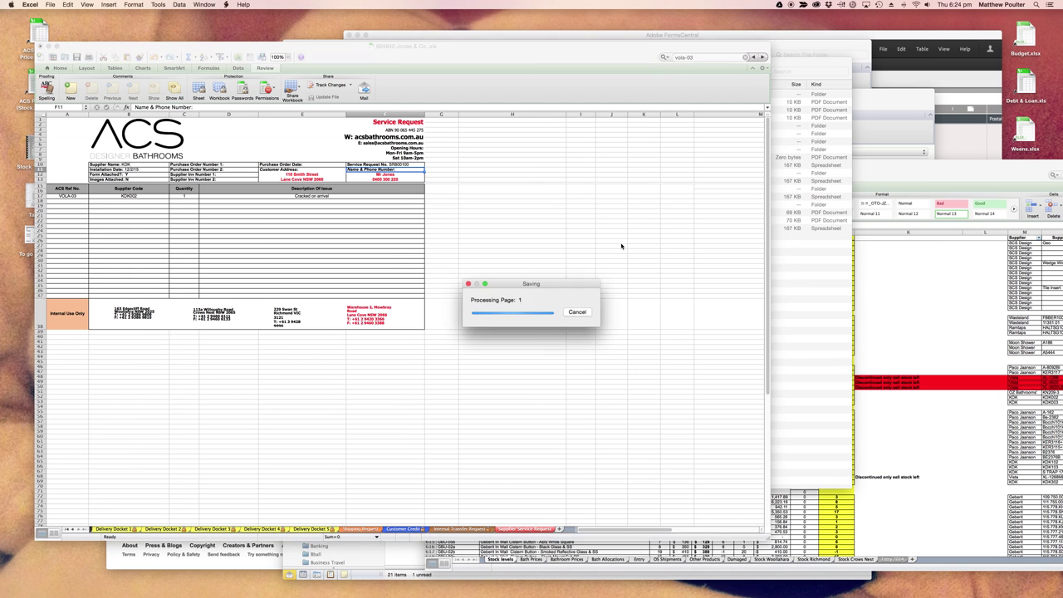
- Switch to Finder and rename the new Jones & Co. PDF in the Crows Nest folder as SR800100 Jones & Co
{"action": "left_click", "coordinate": [797, 280]}
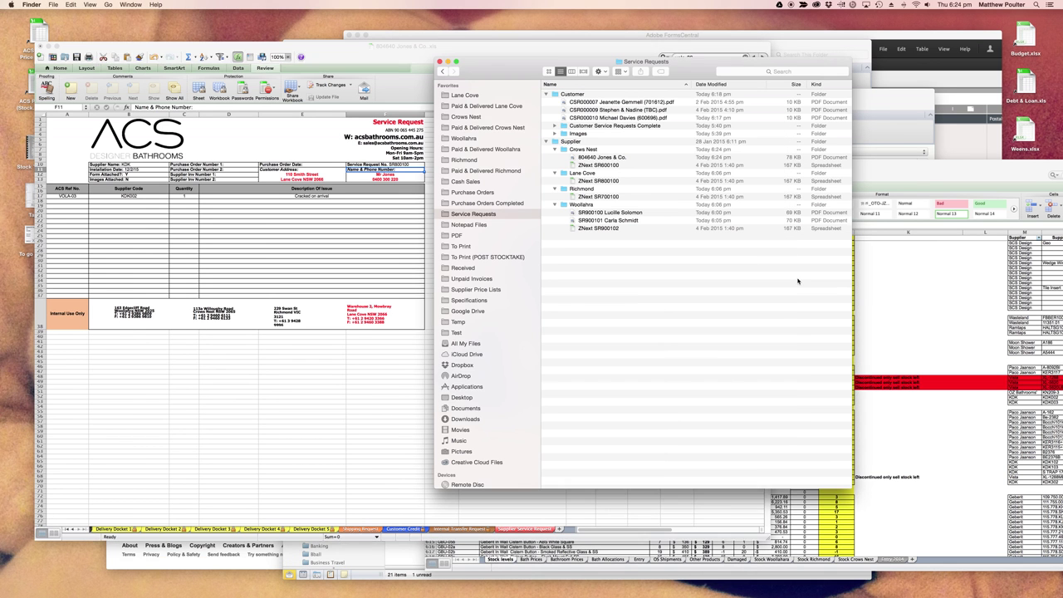
{"action": "left_click", "coordinate": [621, 158]}
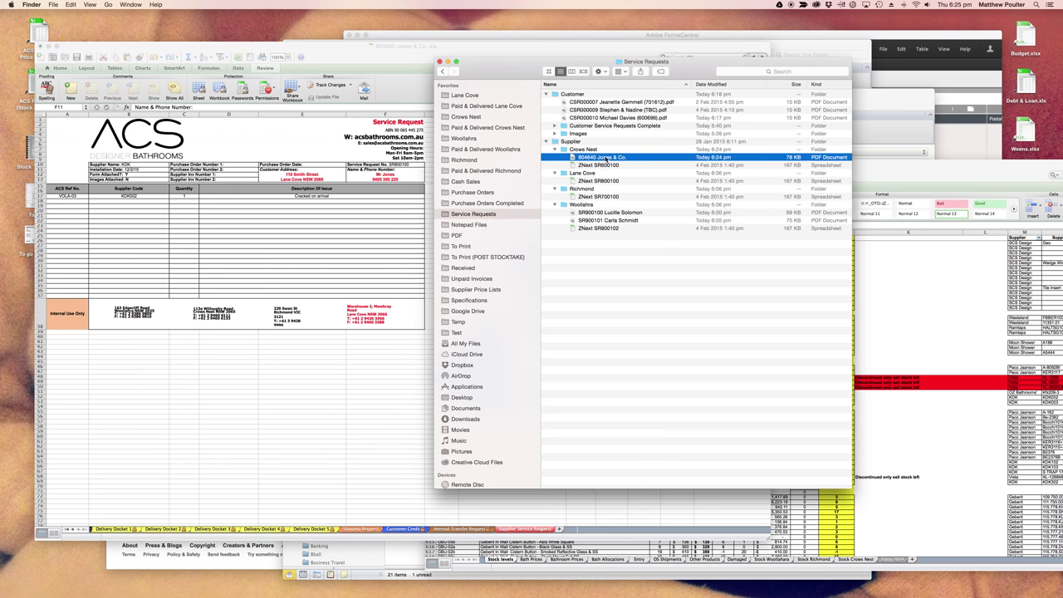
{"action": "left_click", "coordinate": [596, 158]}
{"action": "key", "text": "Return"}
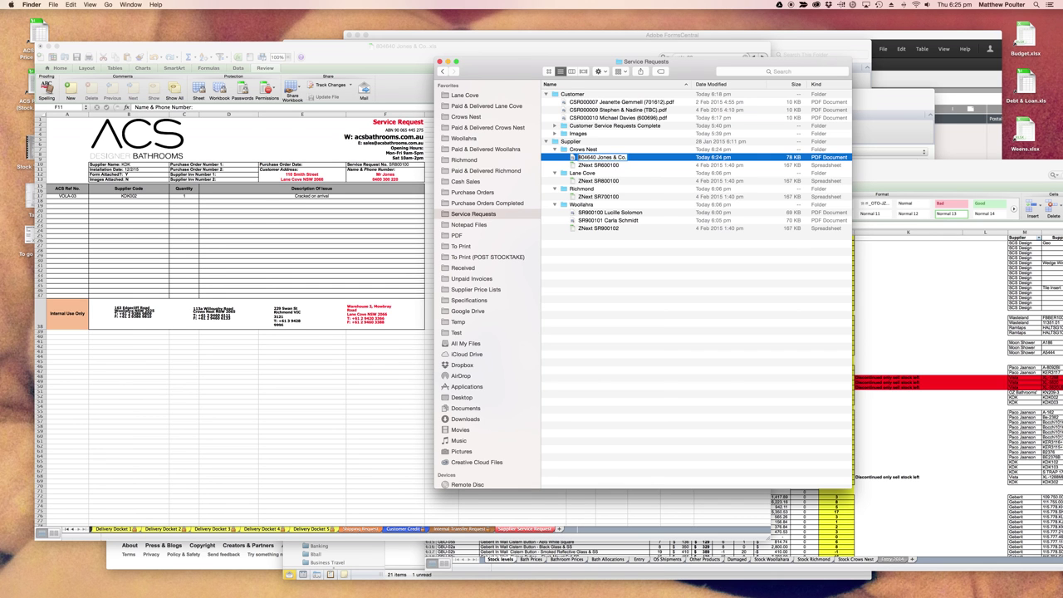
{"action": "key", "text": "Right"}
{"action": "key", "text": "BackSpace"}
{"action": "key", "text": "BackSpace"}
{"action": "key", "text": "BackSpace"}
{"action": "key", "text": "BackSpace"}
{"action": "key", "text": "BackSpace"}
{"action": "key", "text": "BackSpace"}
{"action": "key", "text": "BackSpace"}
{"action": "type", "text": "SR 800100"}
{"action": "key", "text": "Return"}
- Move the SR800100 Jones & Co. PDF to the Lane Cove supplier folder, and open it briefly to check its contents
{"action": "left_click_drag", "start_coordinate": [584, 173], "coordinate": [585, 173]}
{"action": "double_click", "coordinate": [591, 173]}
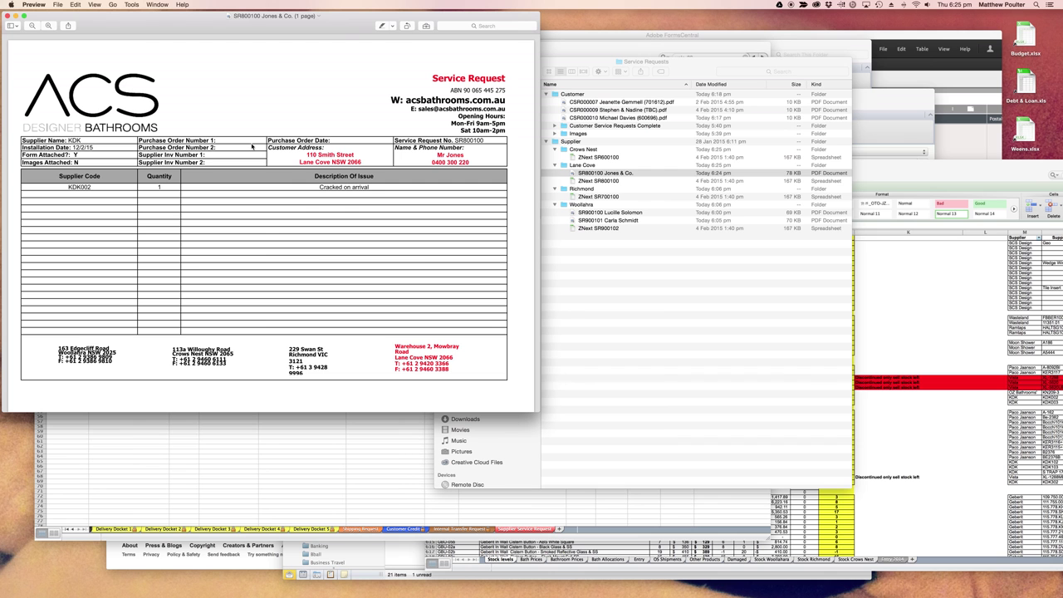
{"action": "left_click", "coordinate": [9, 16]}
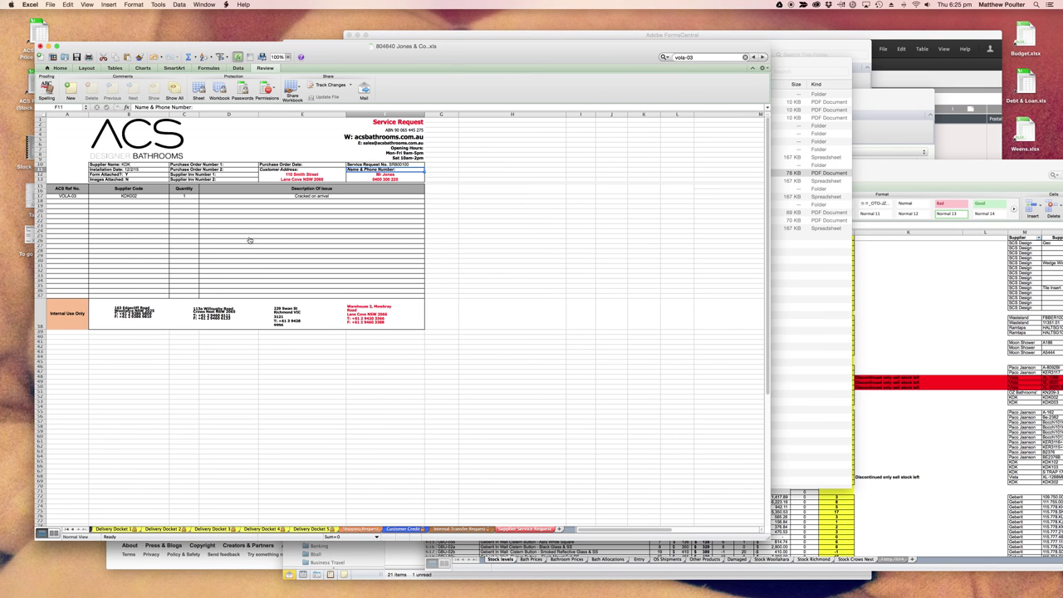
- Switch to Outlook and review the subject and body of the ACS Service Response - Supplier email, keeping the message open
{"action": "key", "text": "super+Tab"}
{"action": "key", "text": "Tab"}
{"action": "key", "text": "Tab"}
{"action": "key", "text": "Tab"}
{"action": "key", "text": "Tab"}
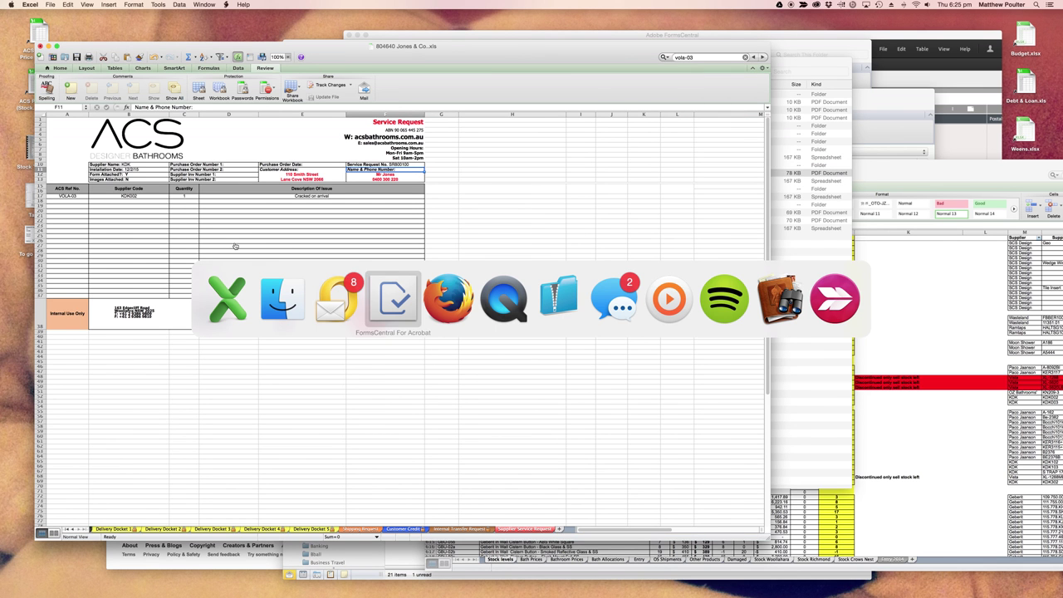
{"action": "key", "text": "Tab"}
{"action": "key", "text": "Tab"}
{"action": "key", "text": "Tab"}
{"action": "key", "text": "Tab"}
{"action": "key", "text": "Tab"}
{"action": "key", "text": "Tab"}
{"action": "key", "text": "Tab"}
{"action": "key", "text": "Tab"}
{"action": "key", "text": "Tab"}
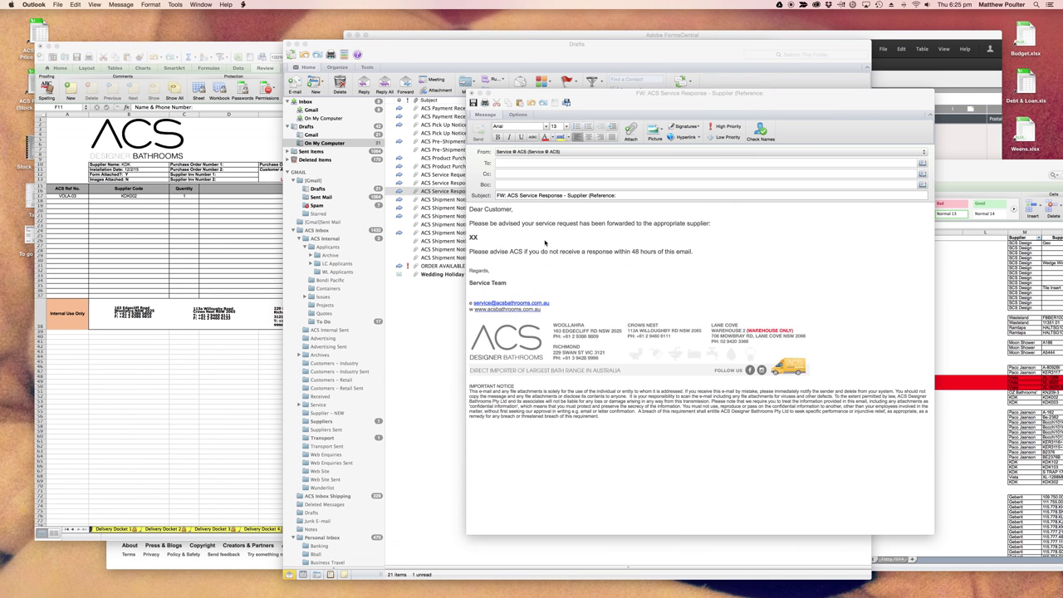
{"action": "left_click", "coordinate": [544, 242]}
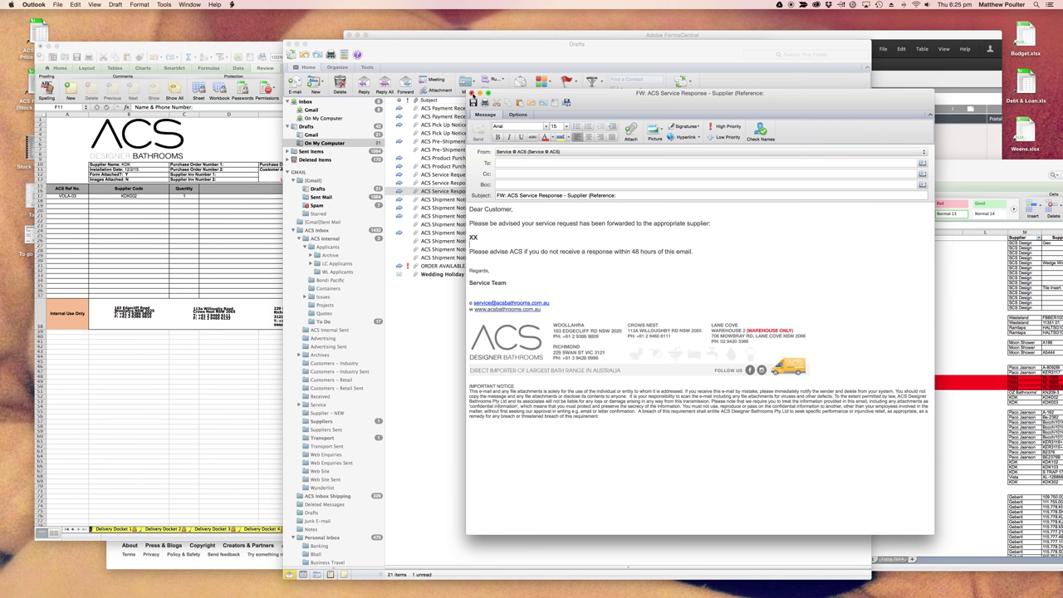
{"action": "left_click", "coordinate": [621, 195]}
{"action": "left_click_drag", "start_coordinate": [645, 102], "coordinate": [690, 102]}
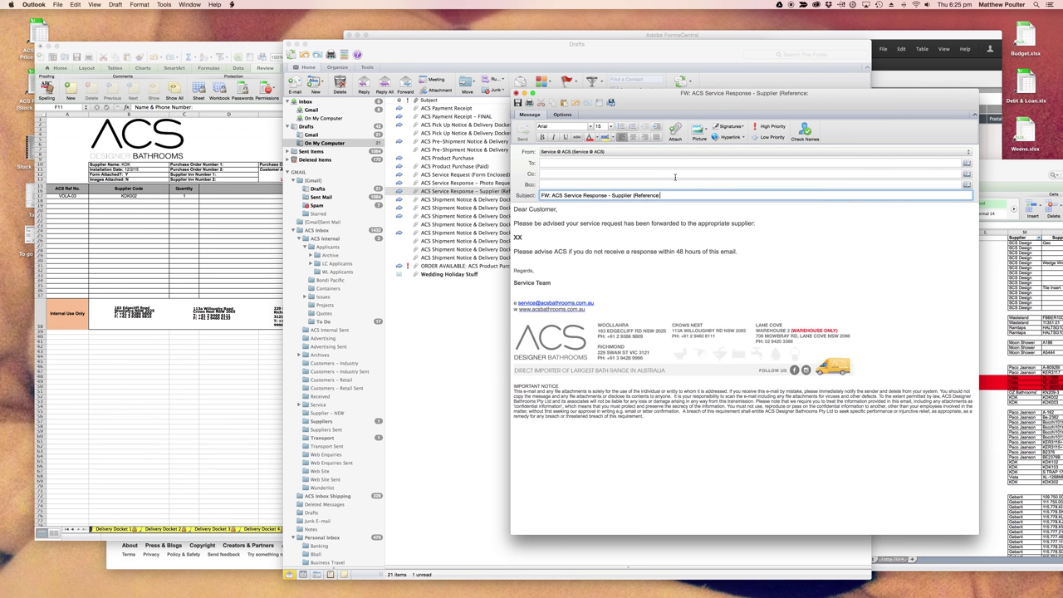
{"action": "key", "text": "super+w"}
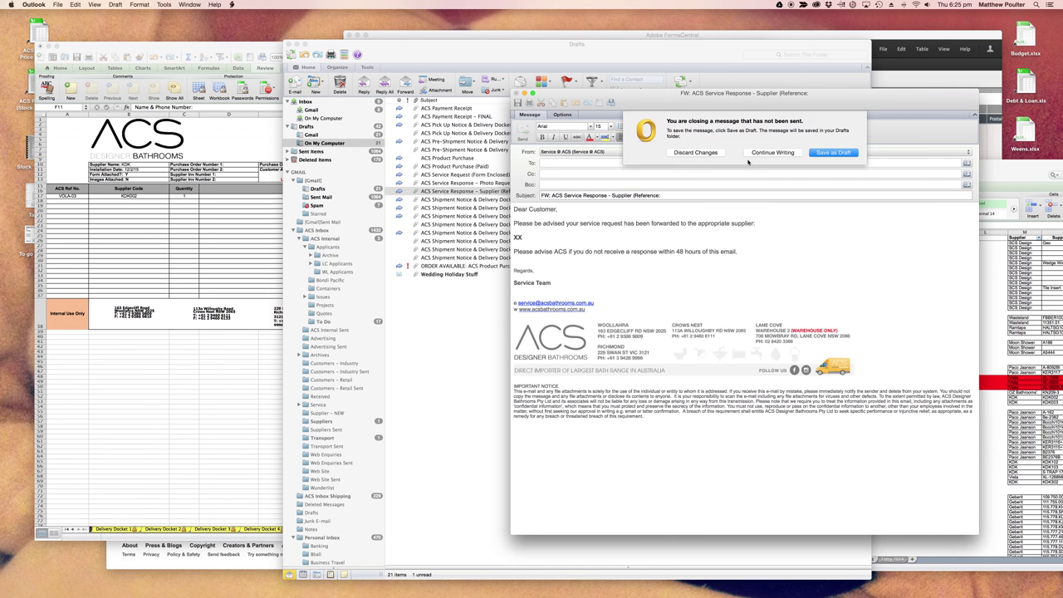
{"action": "left_click", "coordinate": [762, 156]}
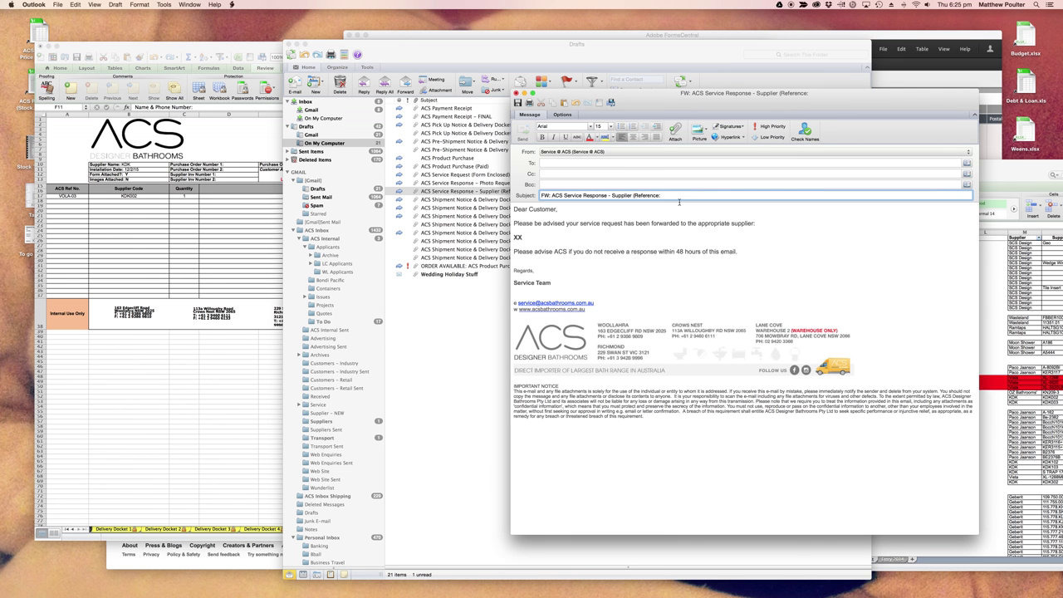
- Attach the CSR000010 PDF from the Service Requests folder to the supplier response email, and close the message discarding its changes
{"action": "left_click", "coordinate": [677, 131]}
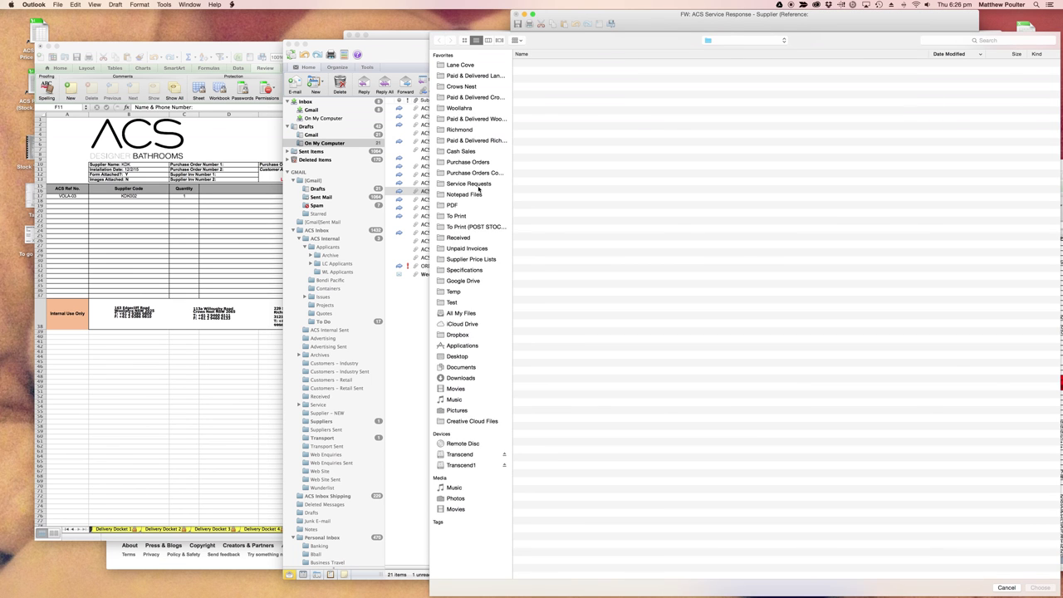
{"action": "left_click", "coordinate": [470, 185]}
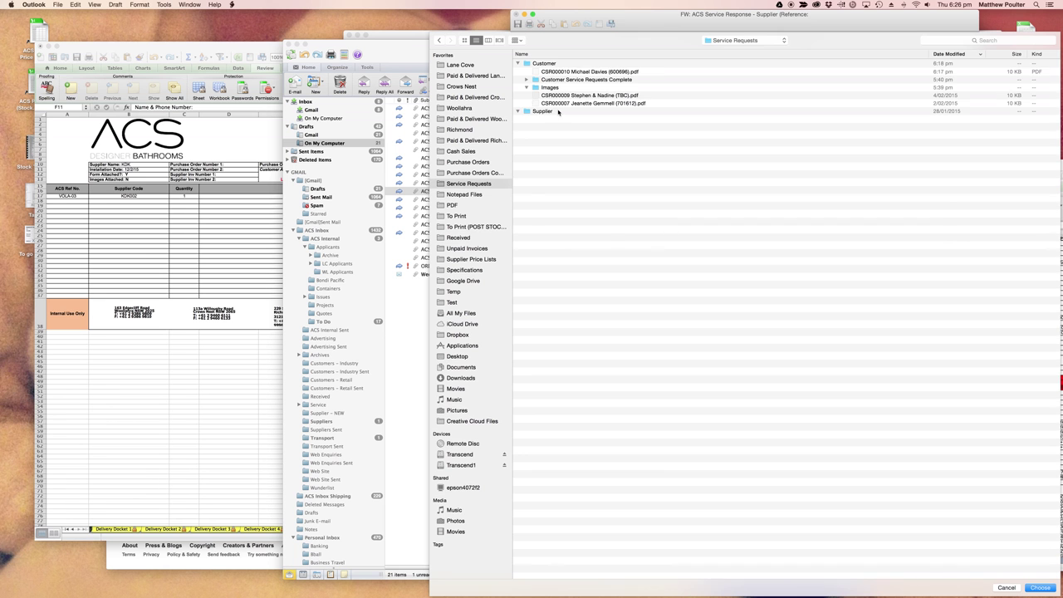
{"action": "left_click", "coordinate": [619, 73]}
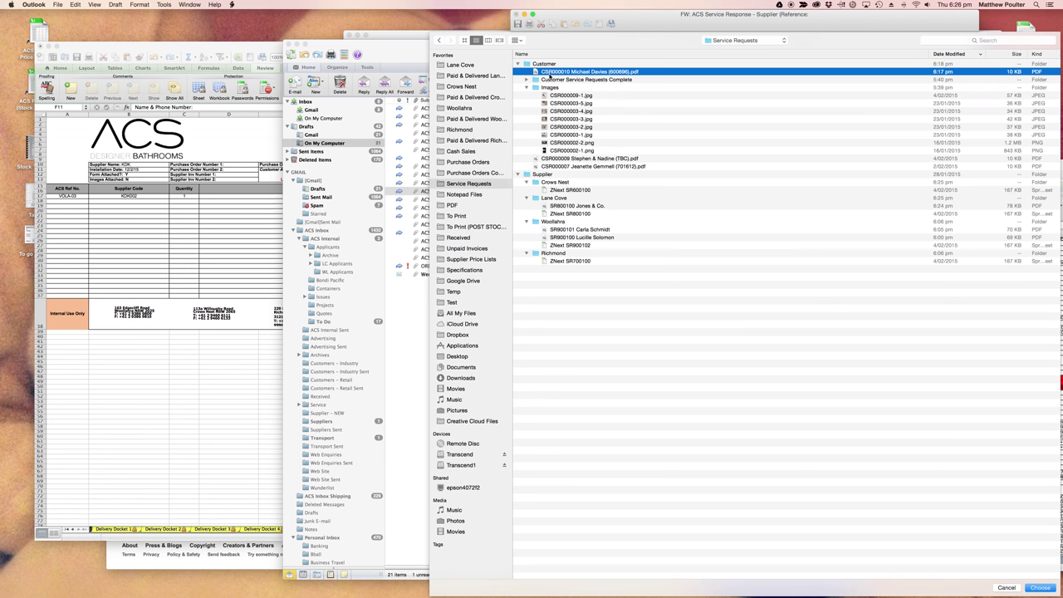
{"action": "key", "text": "Return"}
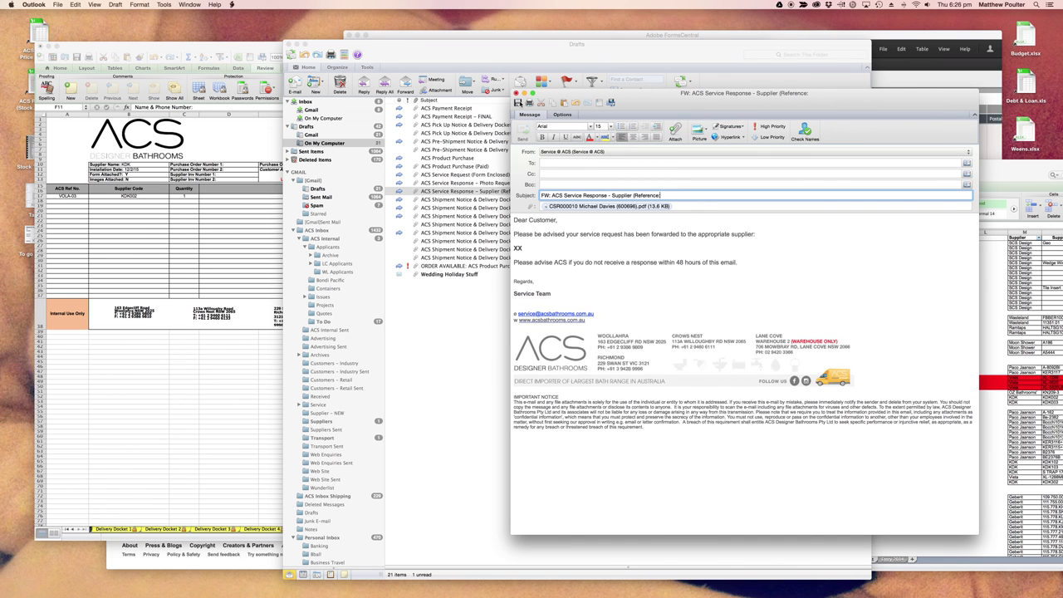
{"action": "left_click", "coordinate": [516, 93]}
{"action": "left_click", "coordinate": [696, 154]}
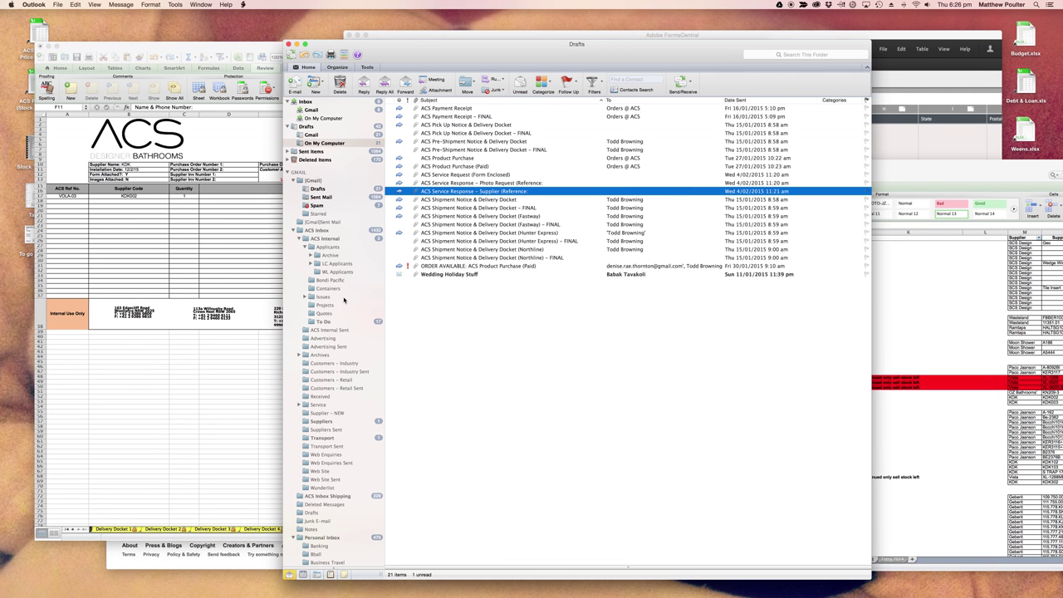
- Switch to Excel and close the Jones & Co. workbook containing the supplier service request
{"action": "left_click", "coordinate": [223, 250]}
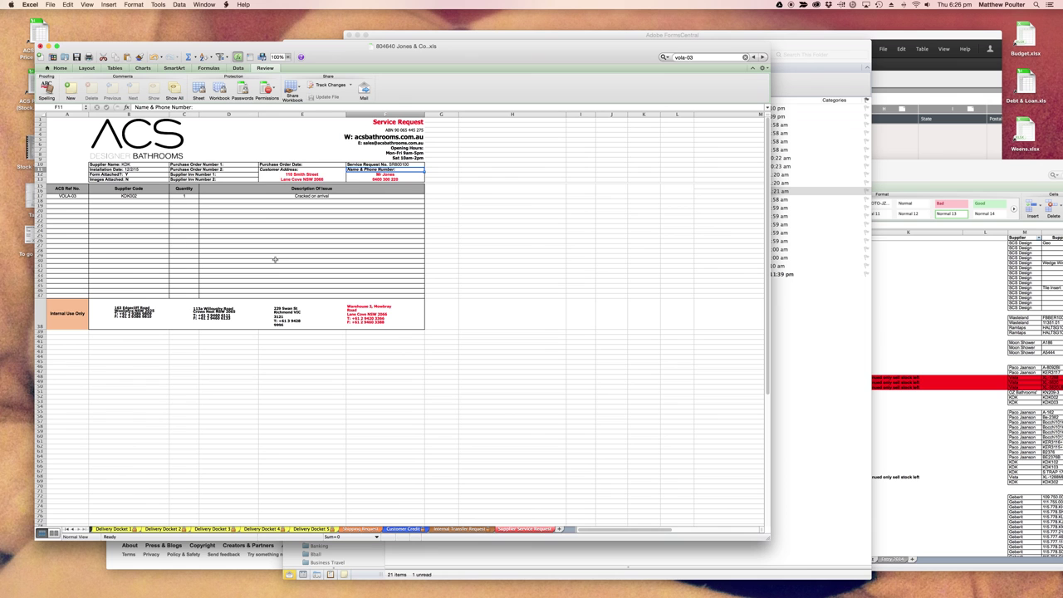
{"action": "left_click", "coordinate": [529, 250]}
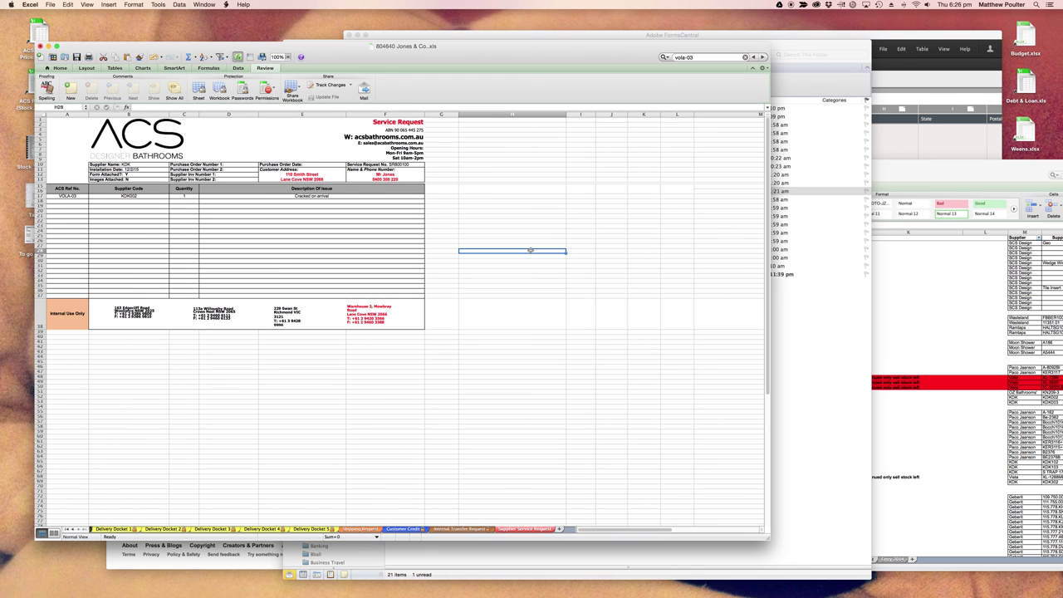
{"action": "key", "text": "super+w"}
{"action": "left_click", "coordinate": [387, 103]}
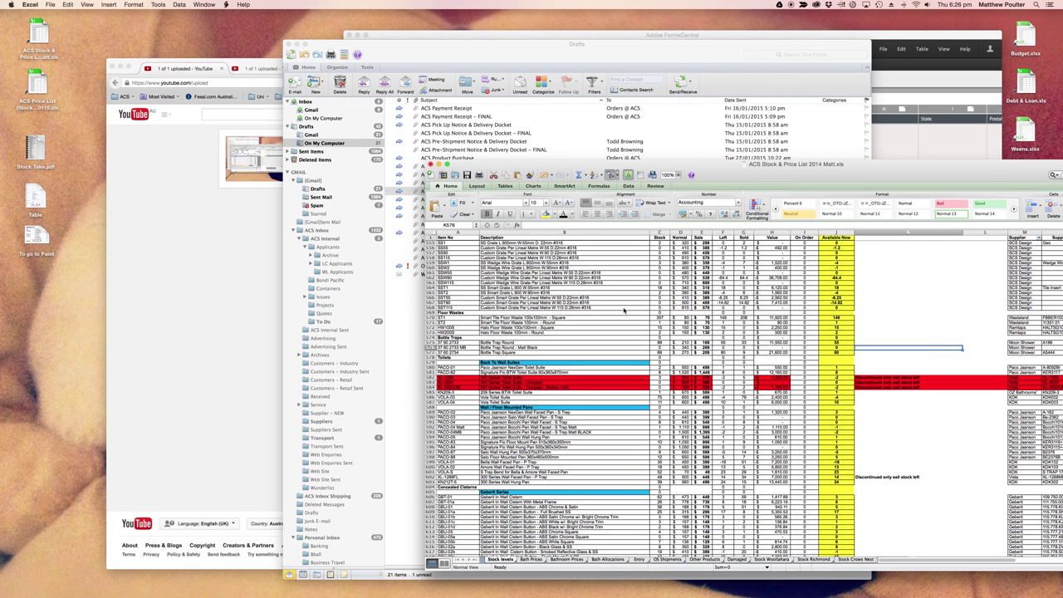
- Switch to Finder and return to the Service Requests folder listing
{"action": "key", "text": "super+Tab"}
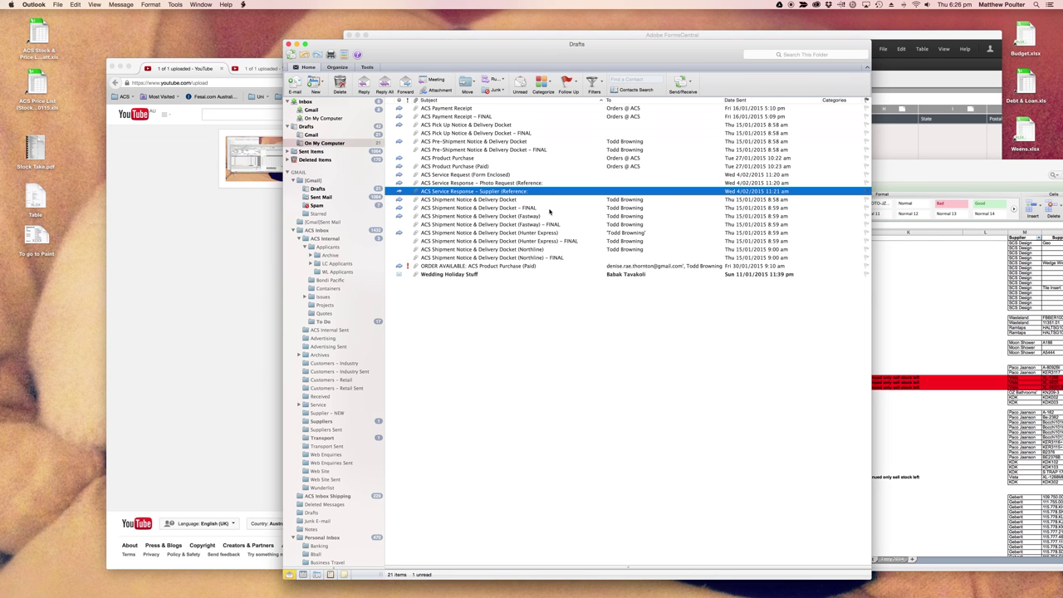
{"action": "key", "text": "super+Tab"}
{"action": "key", "text": "super+Tab"}
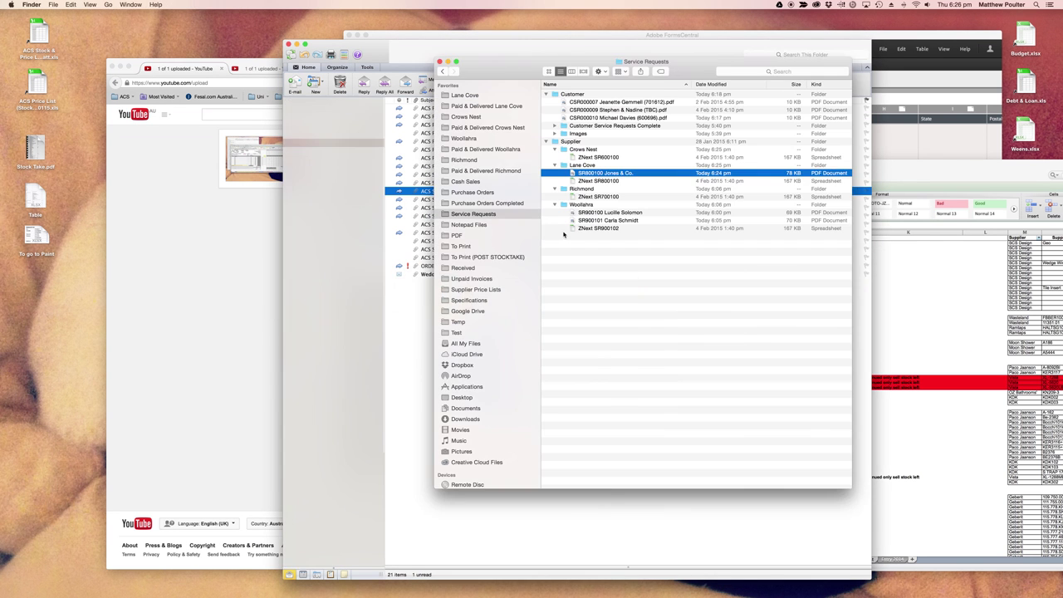